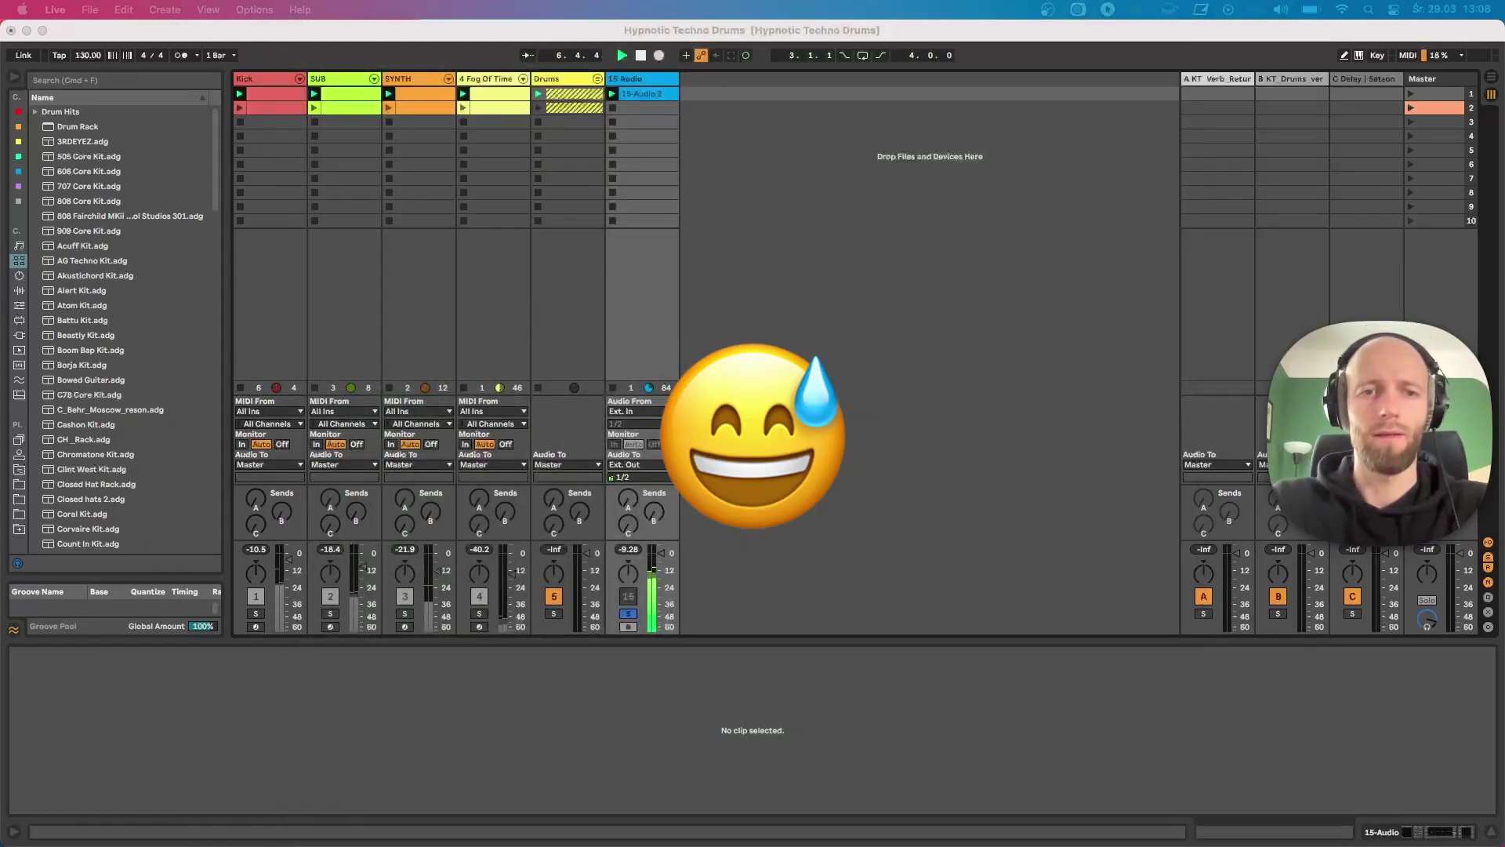
- Listen to the soloed 15 Audio reference track and stop playback
left_click(634, 615)
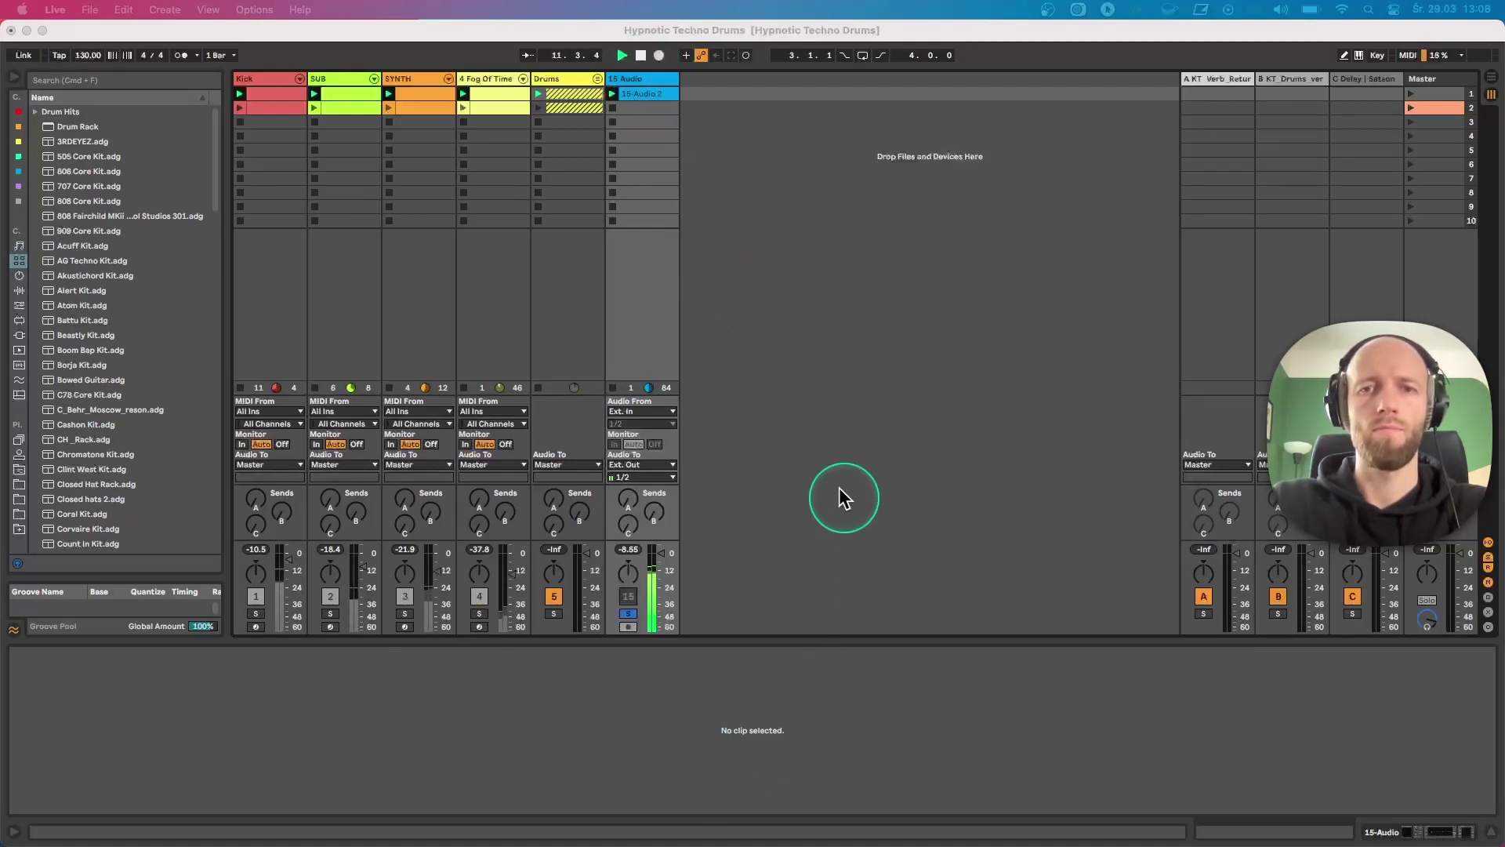
left_click(818, 477)
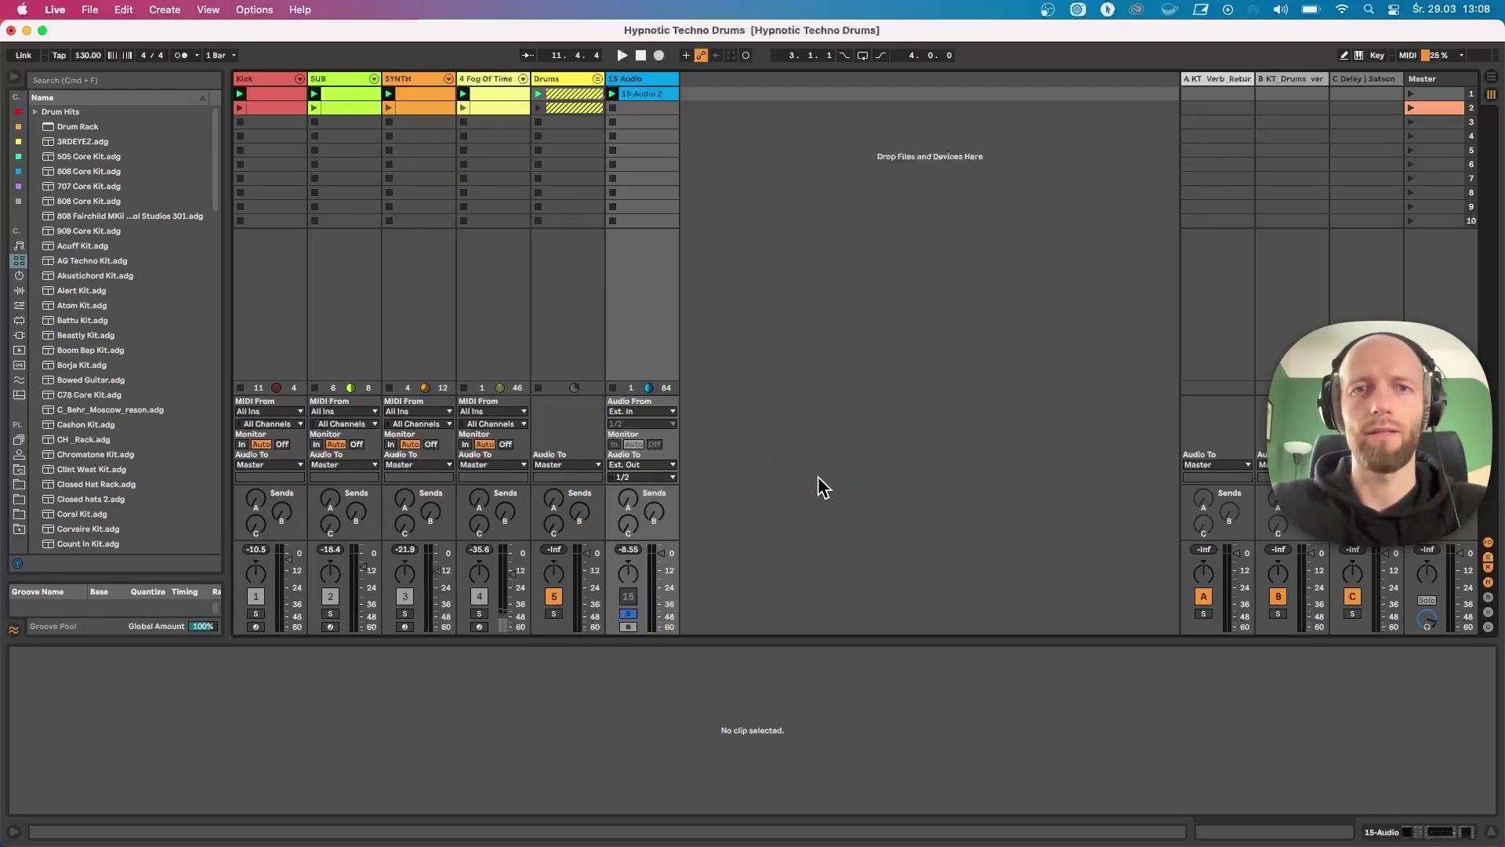
- Unfold the Drums group and stop the clips on the CH, Extra Hats, RIM, Claps_Snares, RIDES and FX's tracks
left_click(598, 79)
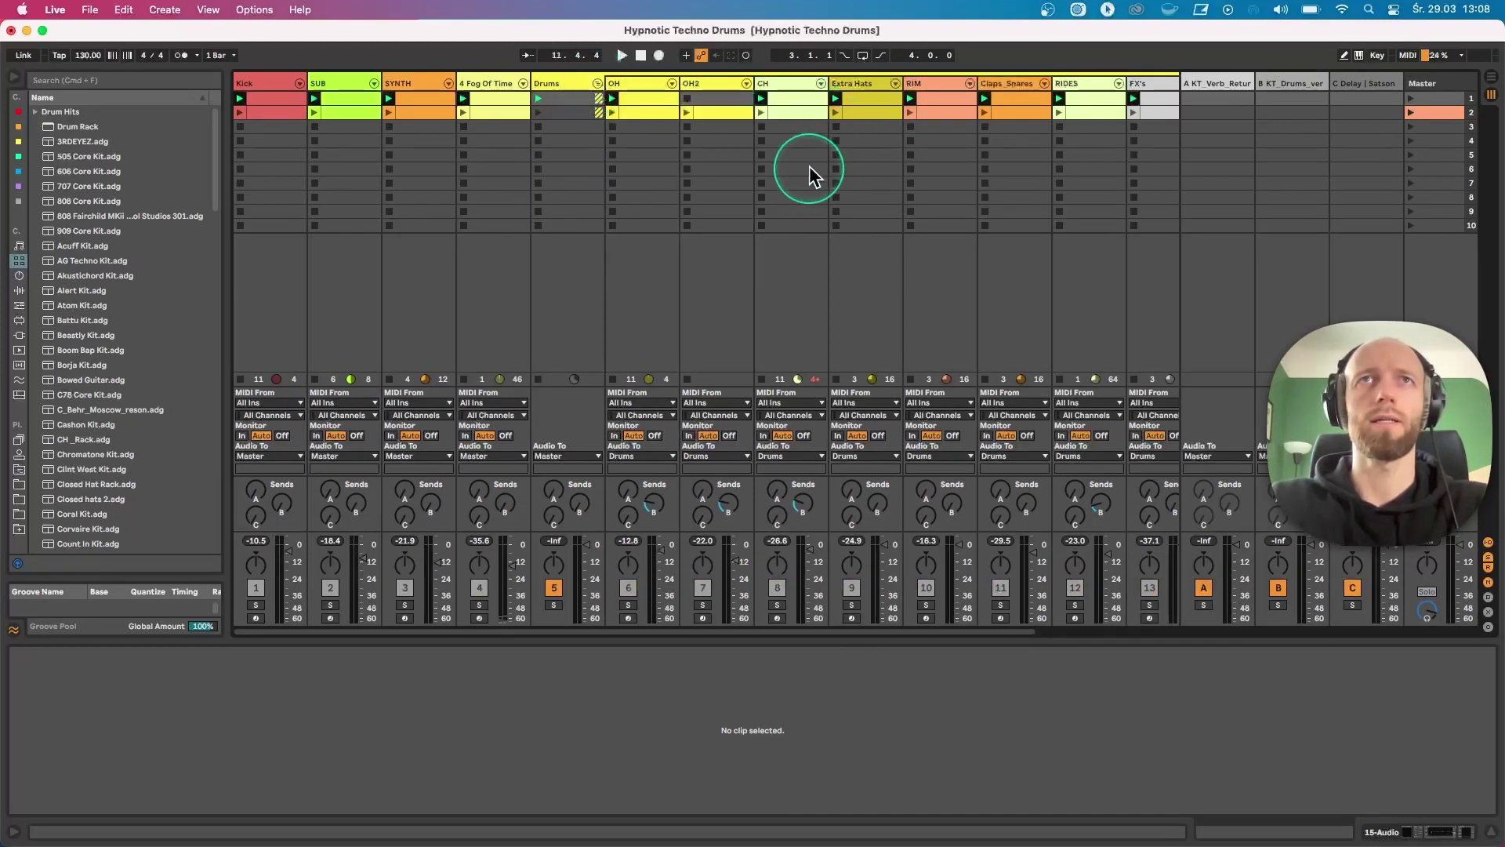
scroll(809, 166, "right", 3)
scroll(637, 161, "right", 2)
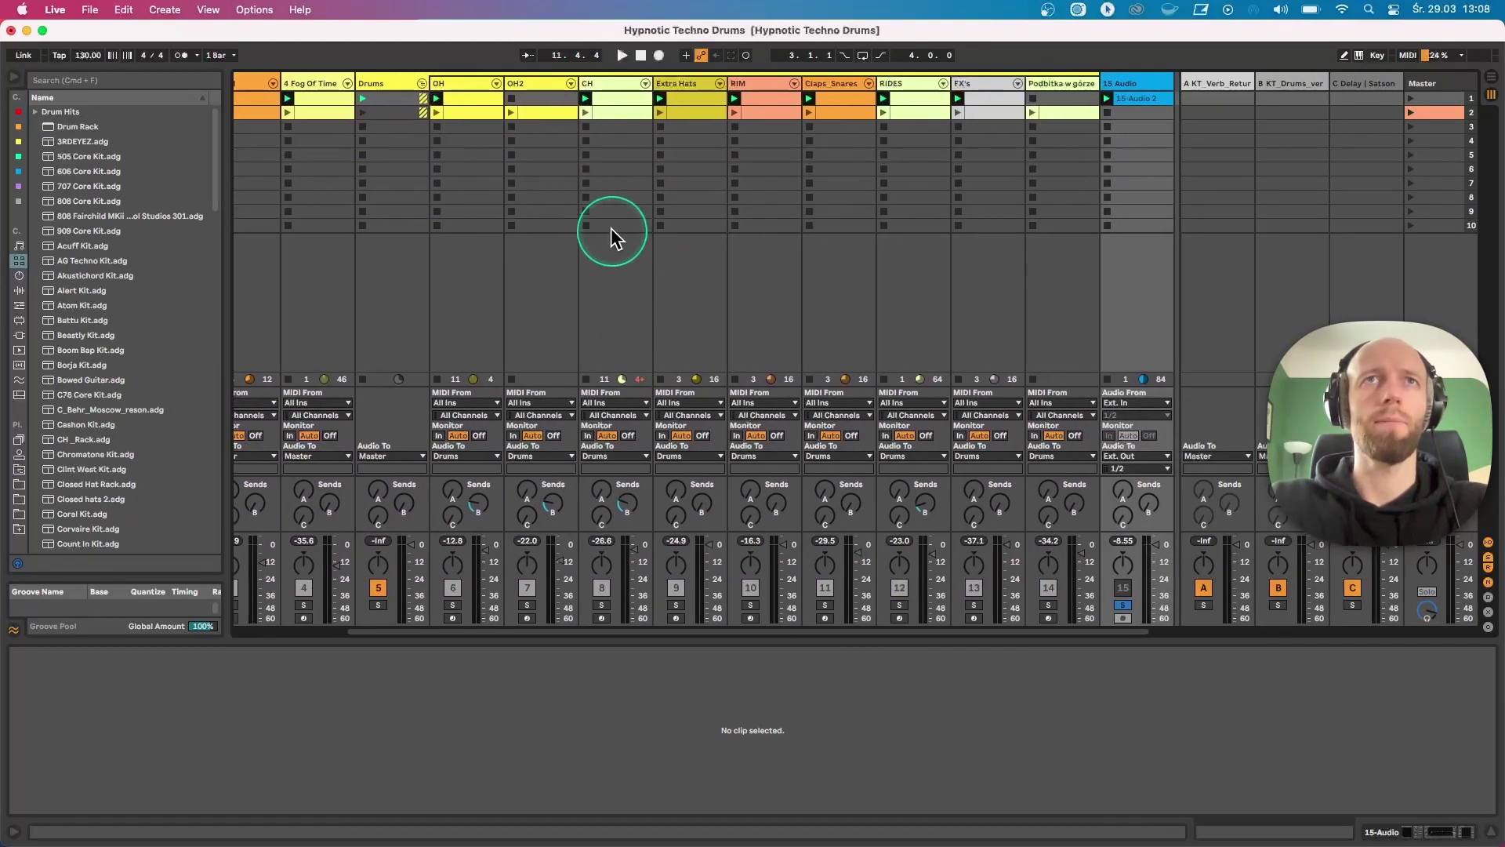
left_click(586, 225)
left_click(667, 225)
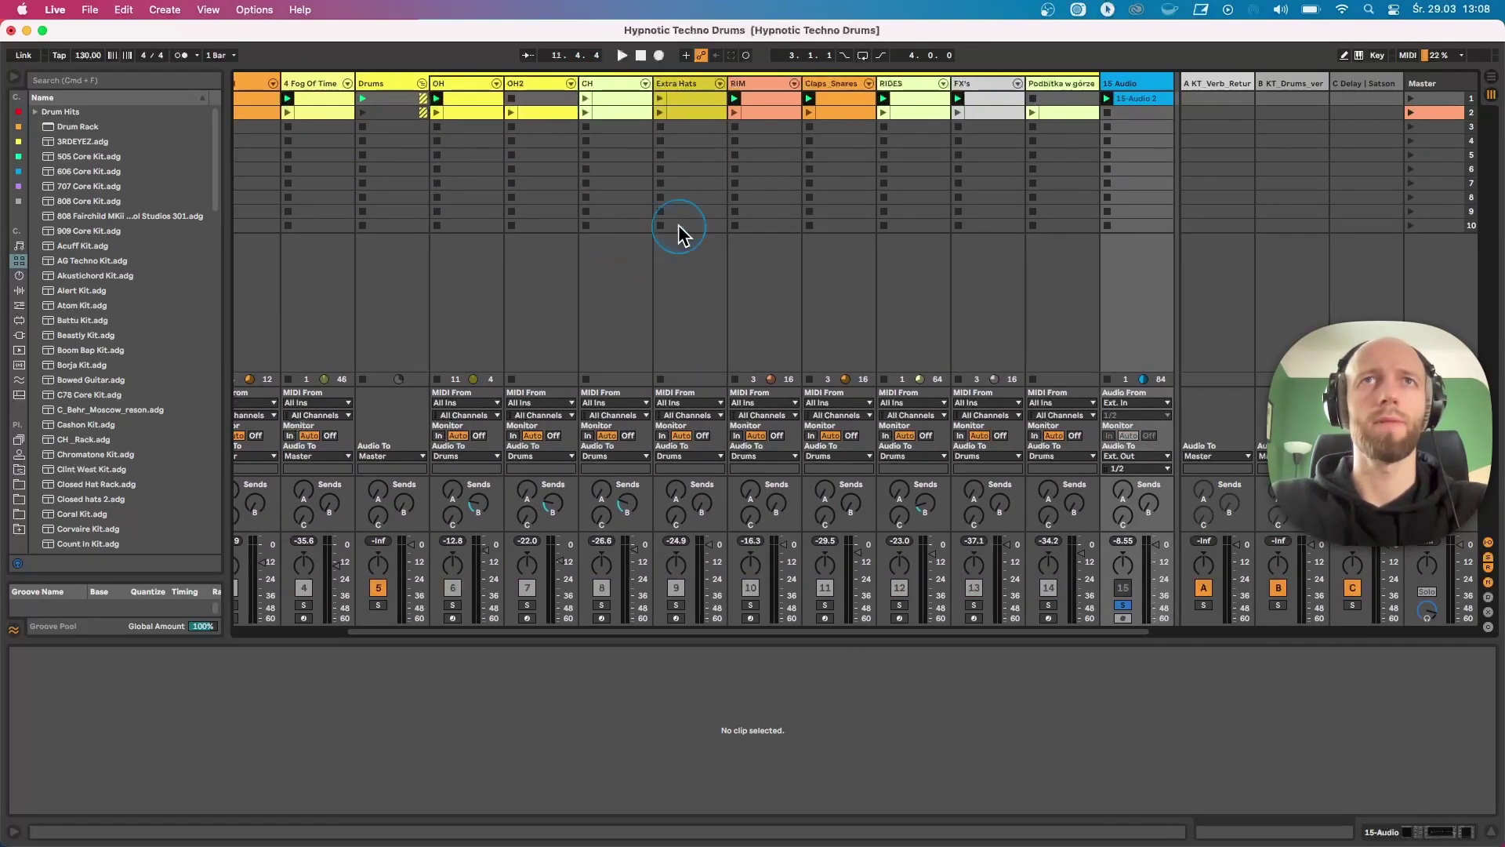
left_click(735, 225)
left_click(884, 225)
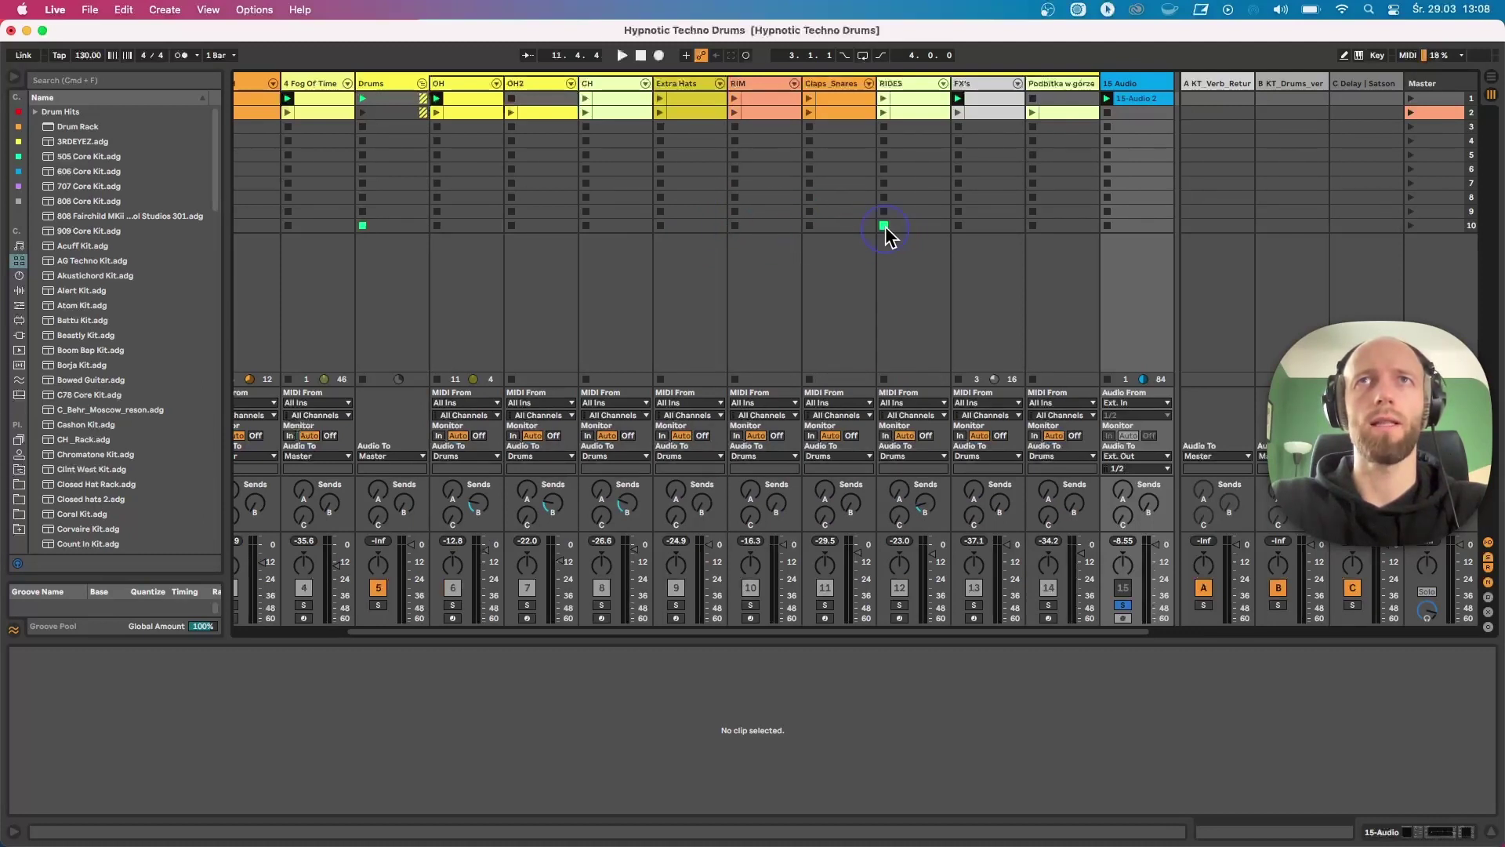
left_click(958, 225)
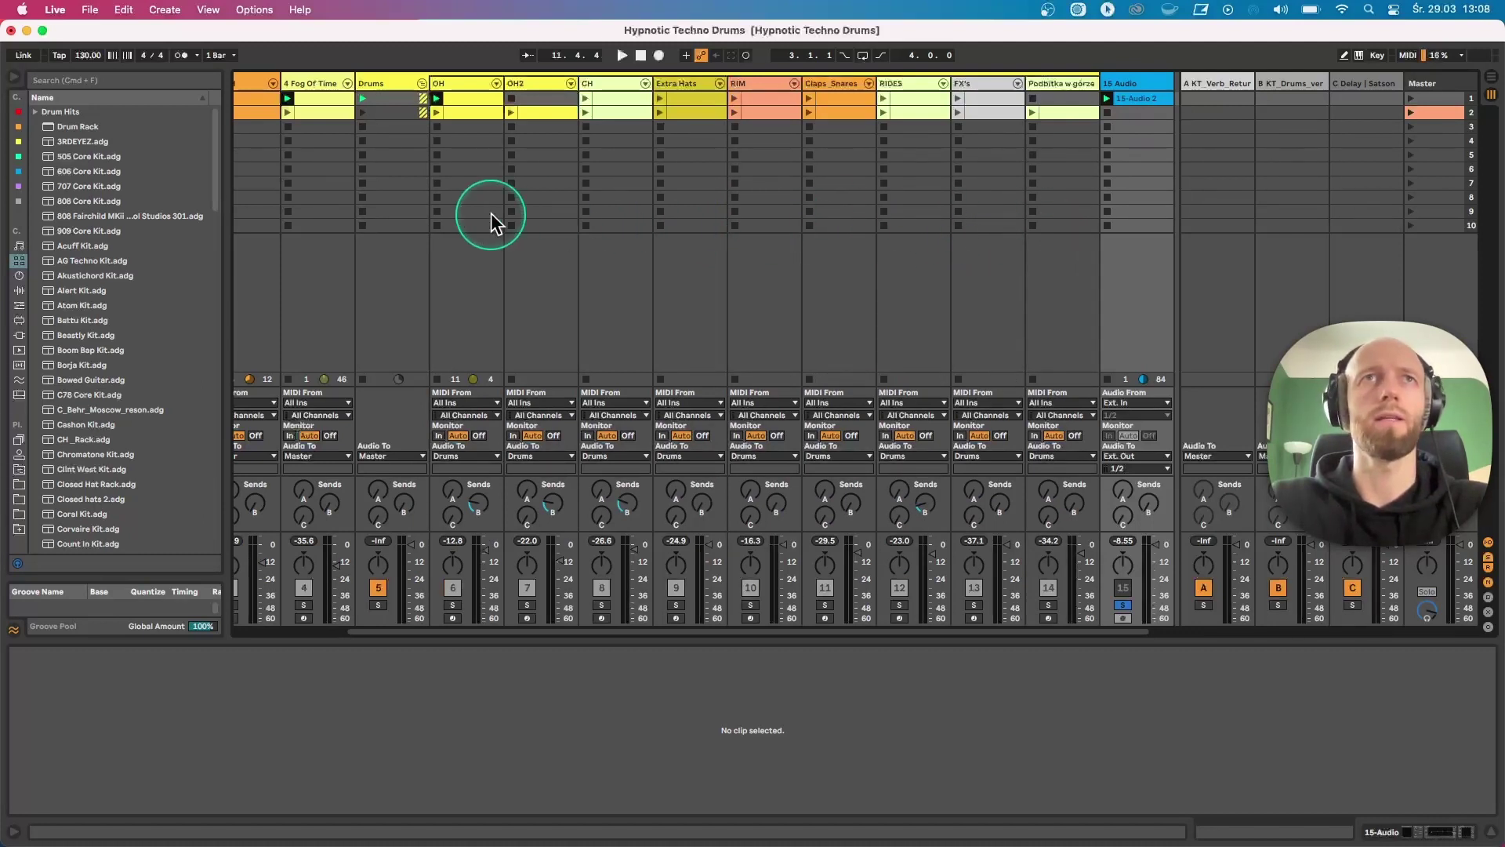
scroll(487, 219, "left", 5)
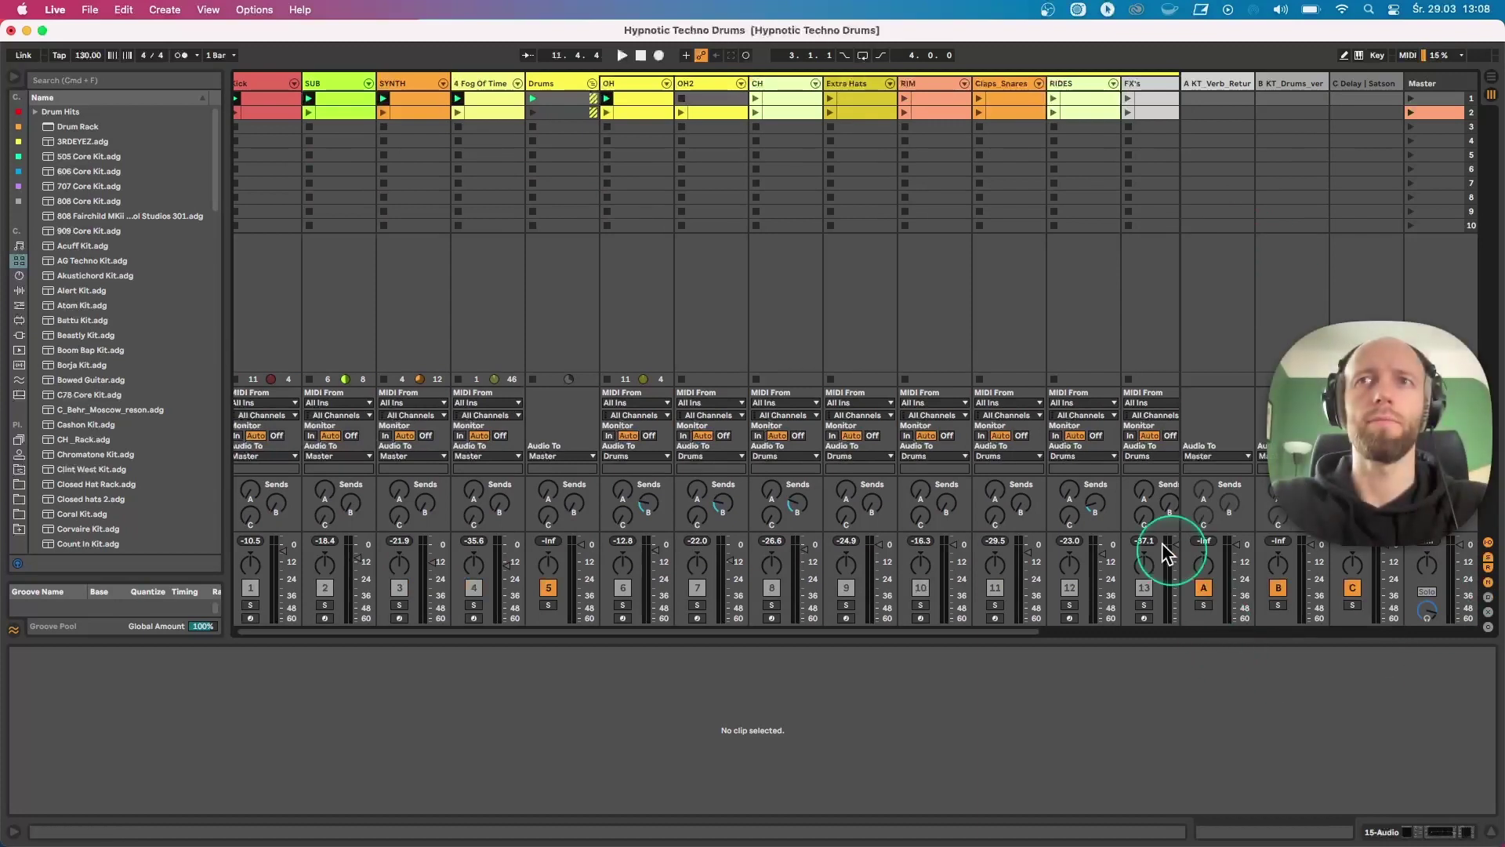
- Play the soloed 15 Audio reference, and turn off its solo to hear the open hi-hat mix instead
scroll(1074, 534, "right", 3)
left_click(1073, 605)
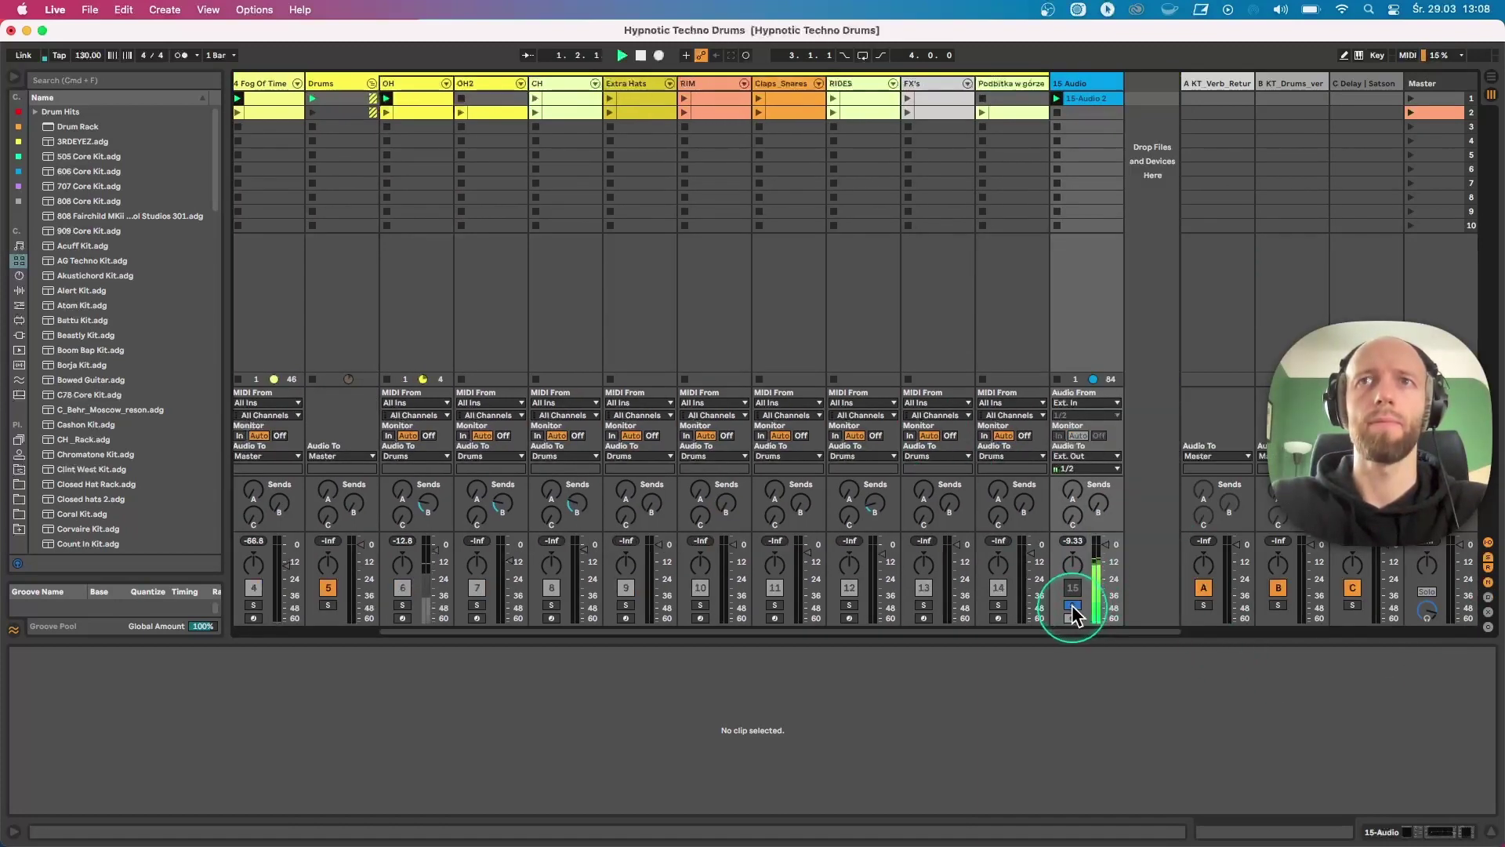
left_click(1073, 605)
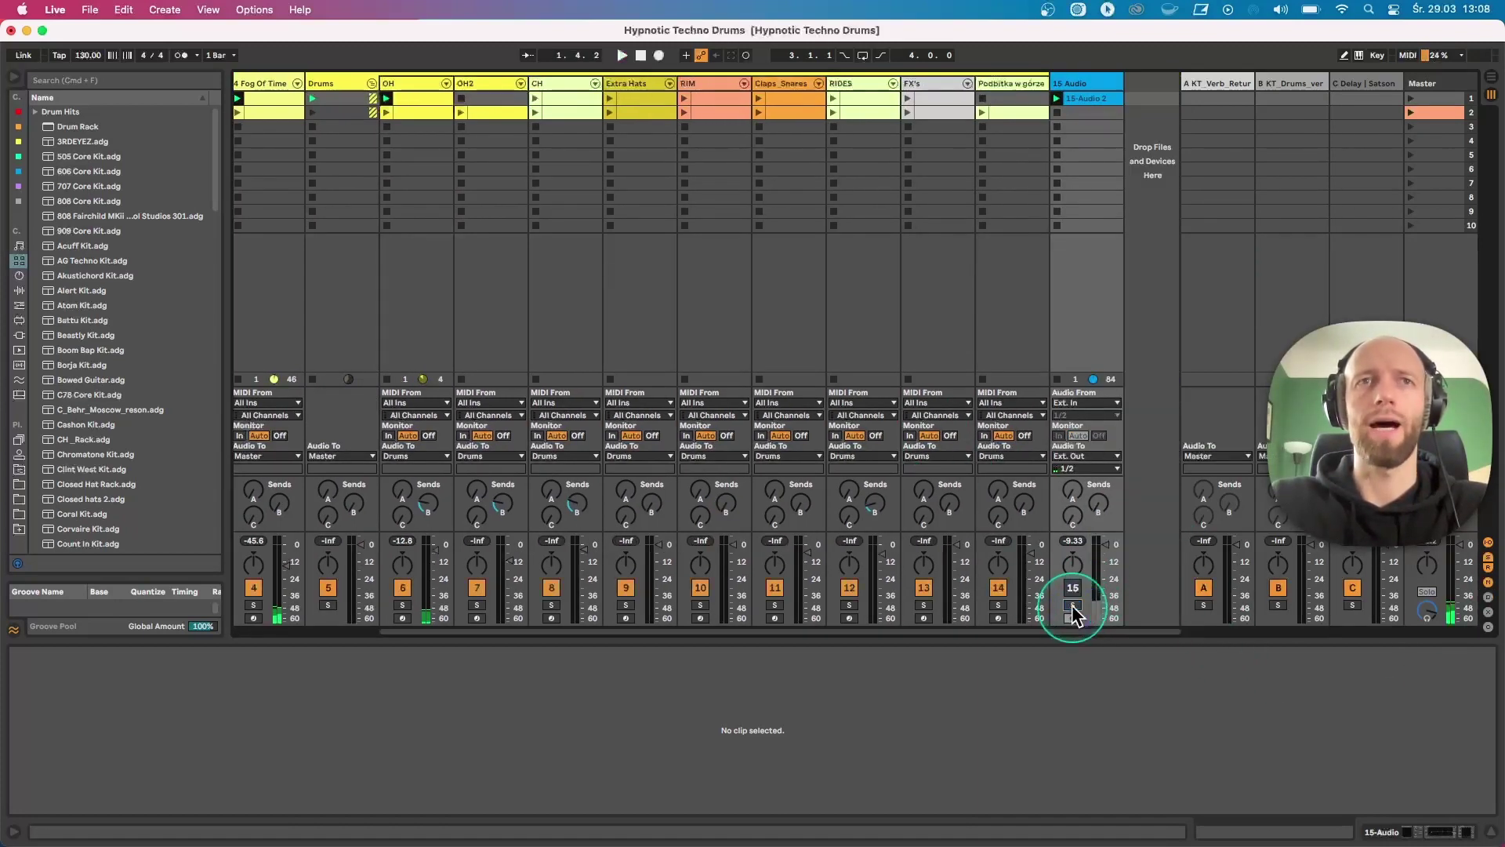
key("space")
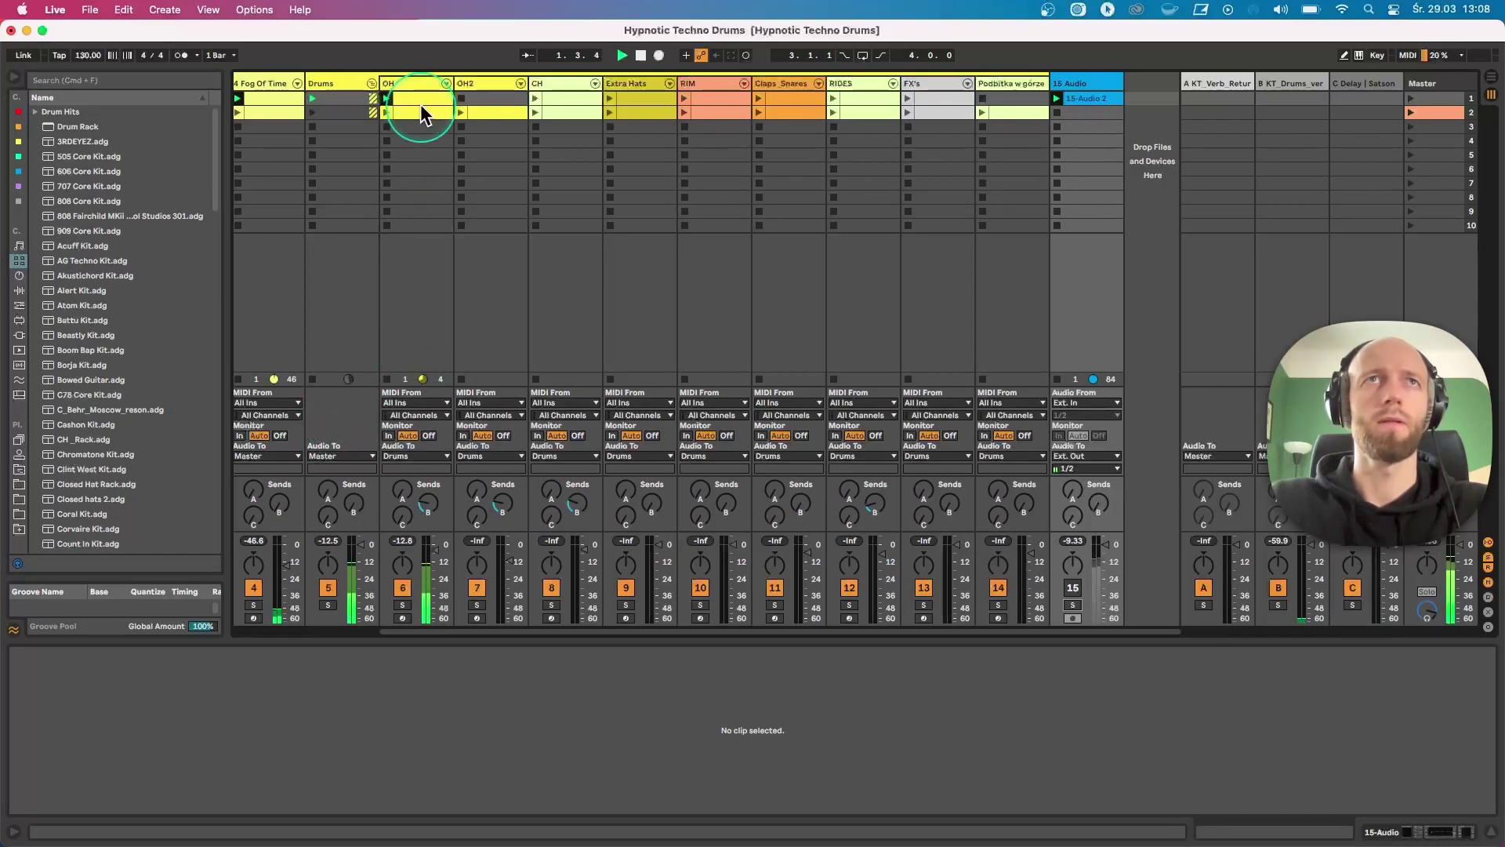
- Examine the hi-hat note velocities in the OH track's first clip using an enlarged note editor
left_click(415, 83)
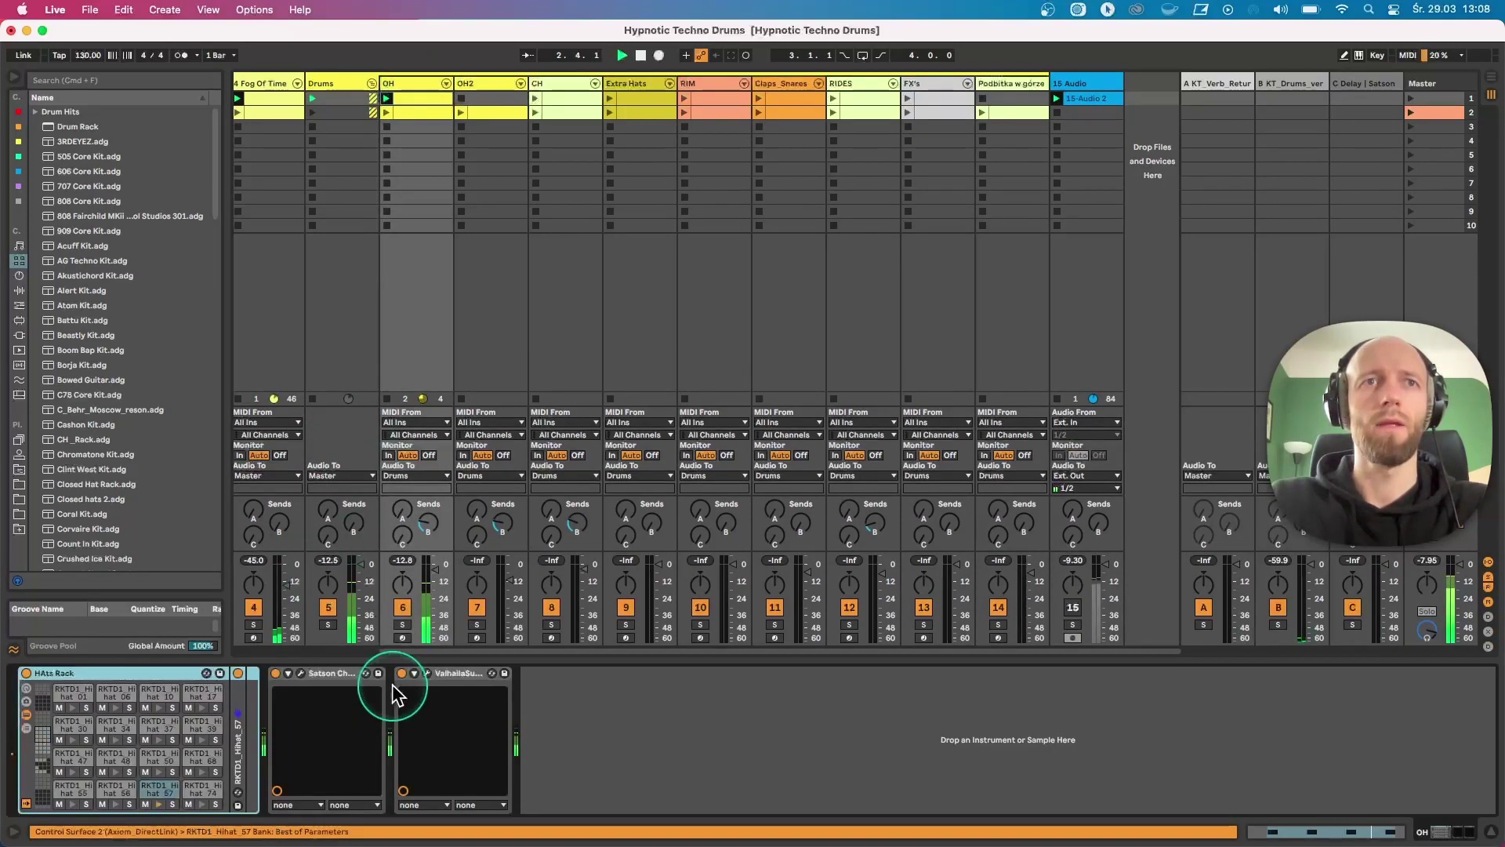
left_click(429, 100)
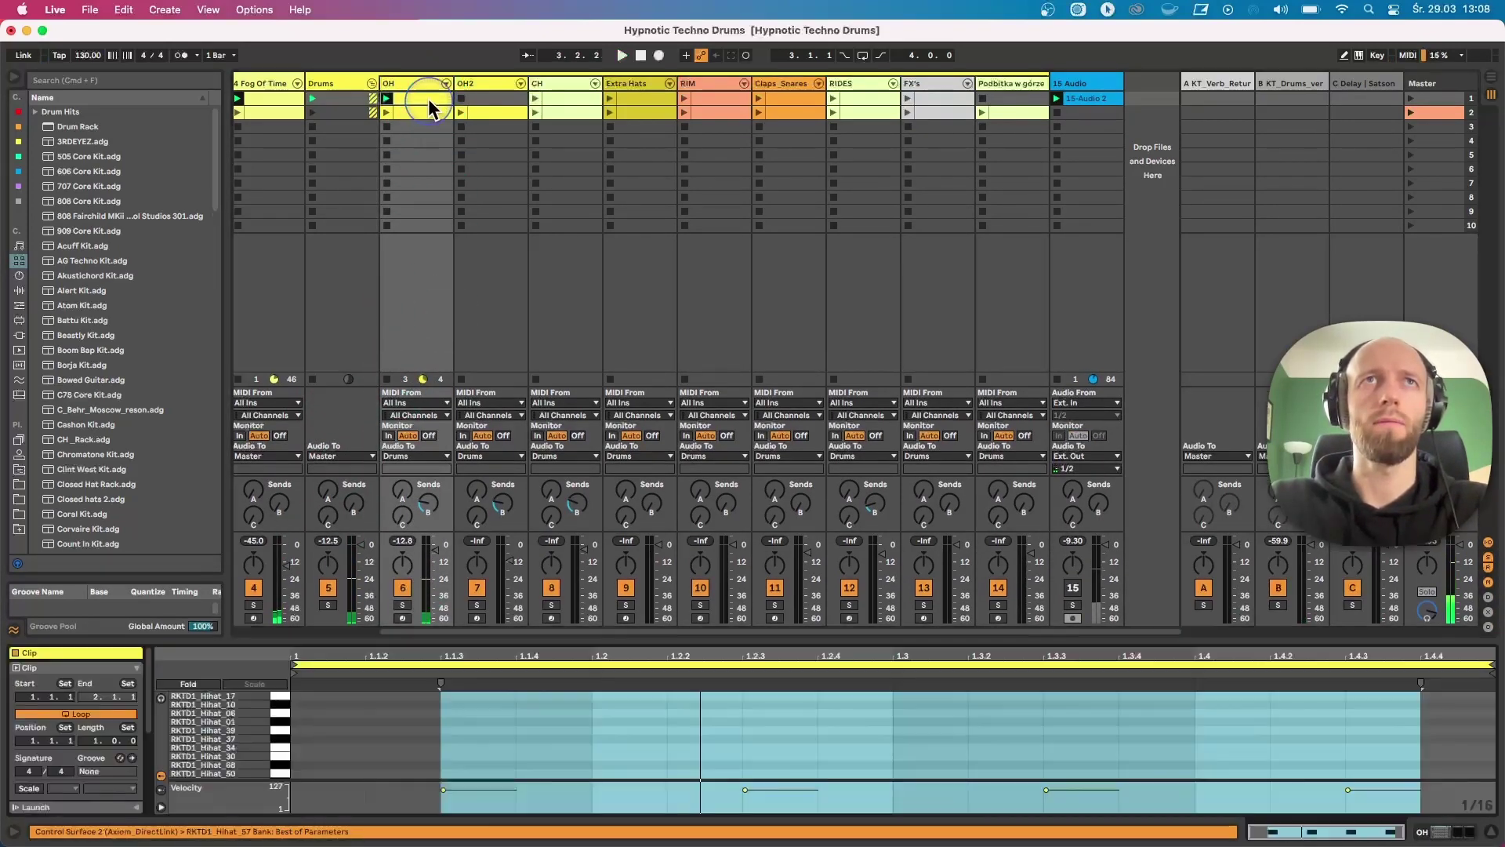
left_click_drag(599, 641, 608, 397)
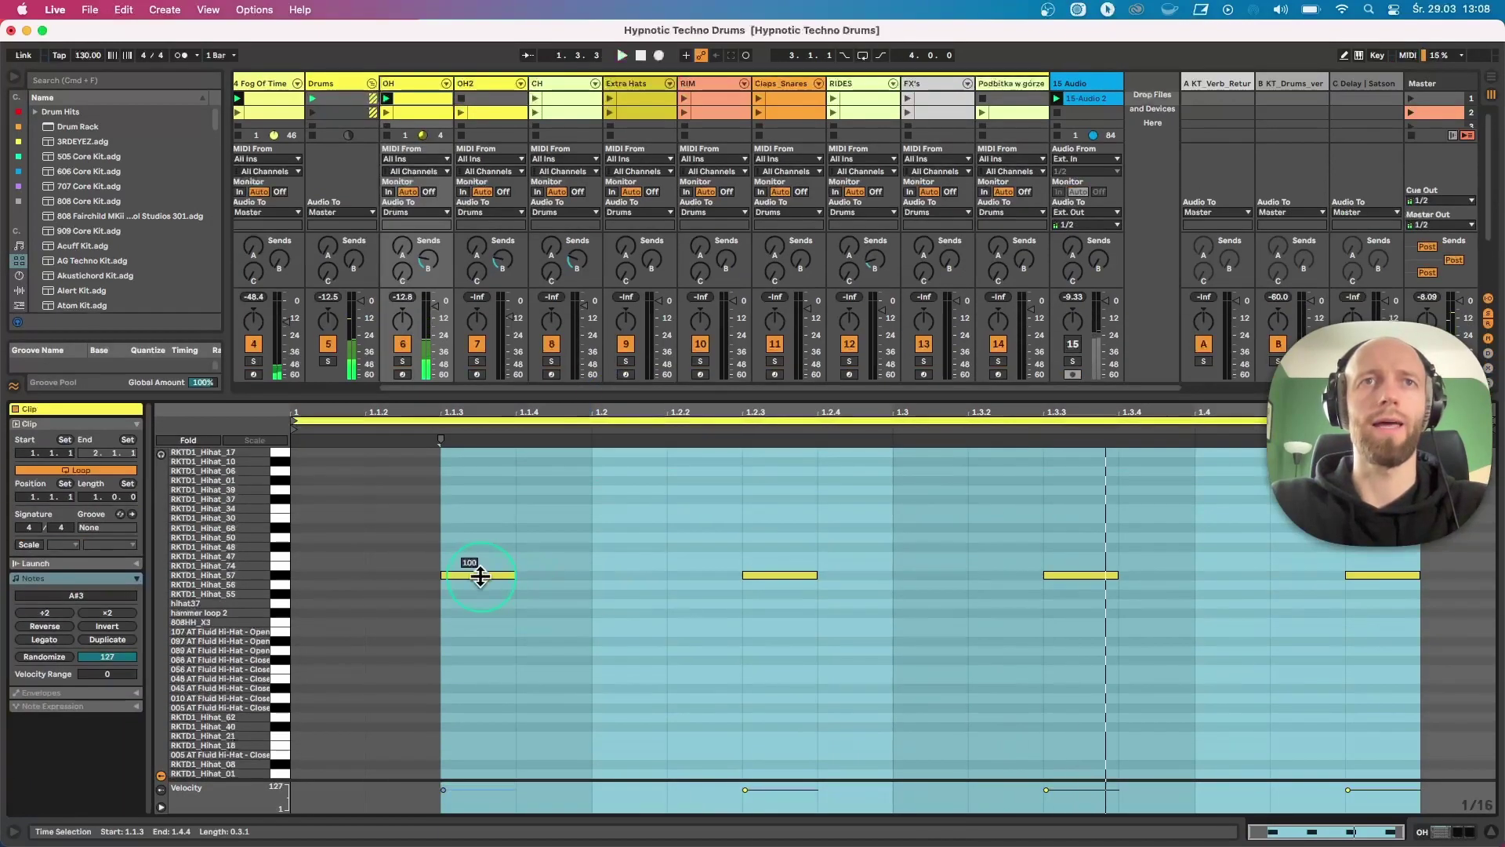
left_click(771, 574)
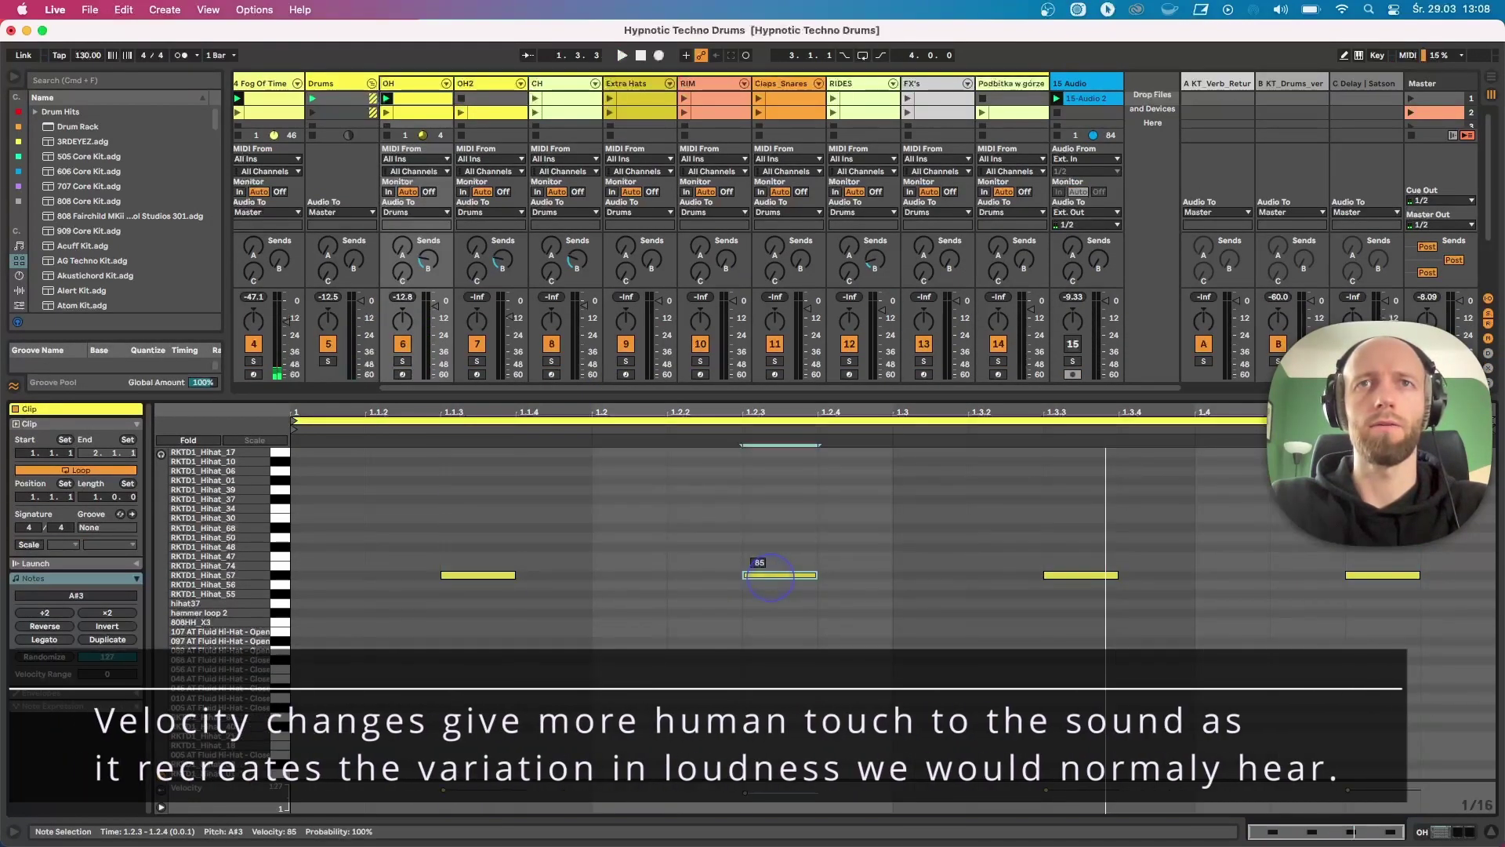
left_click(1352, 576)
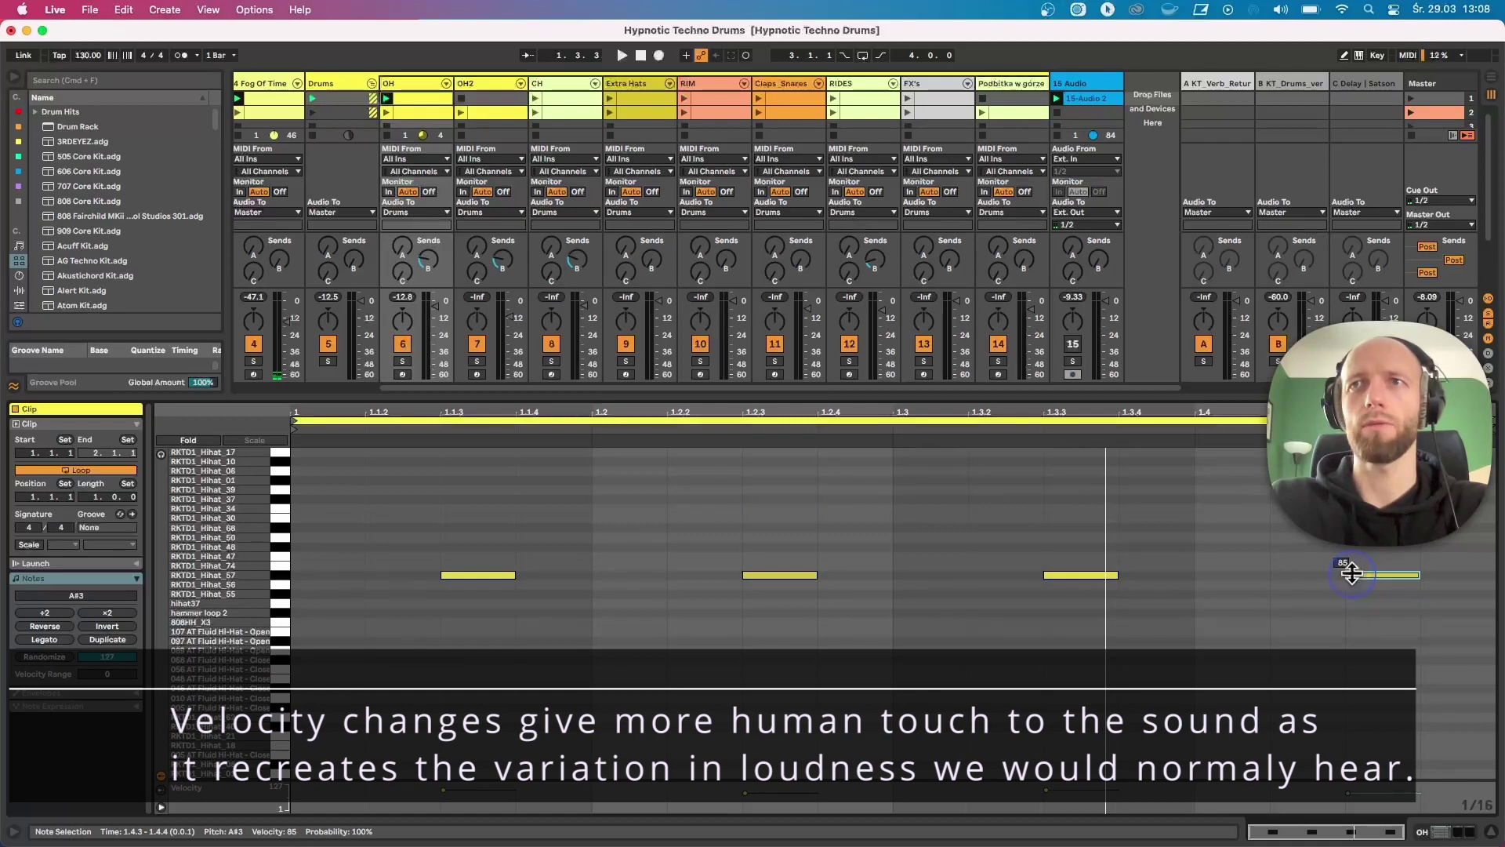
- Inspect the ValhallaSupermassive settings on the OH track and compare the sound with the effect bypassed and active
left_click(405, 83)
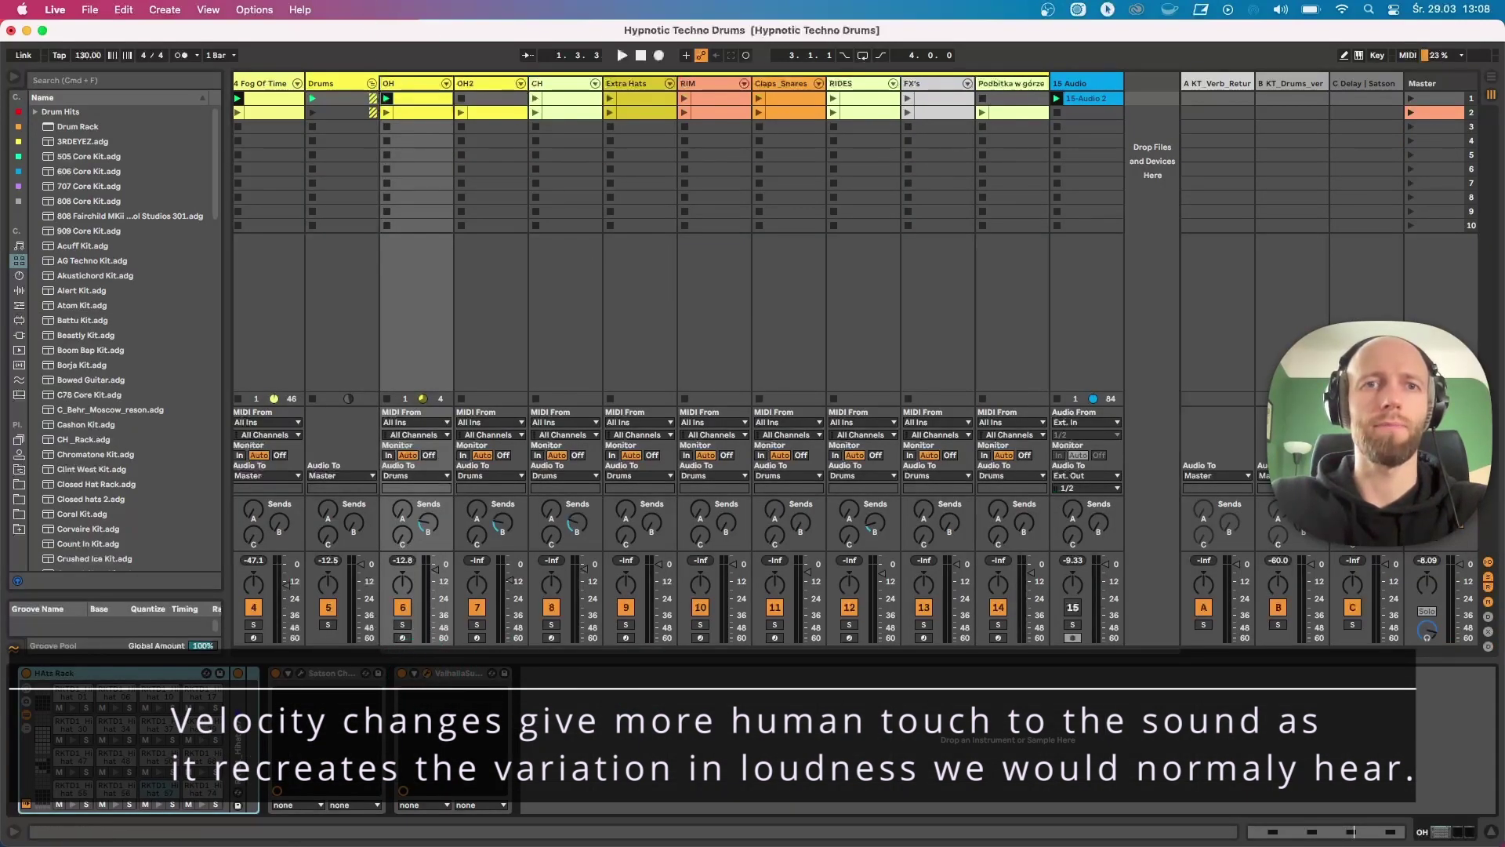
left_click(414, 673)
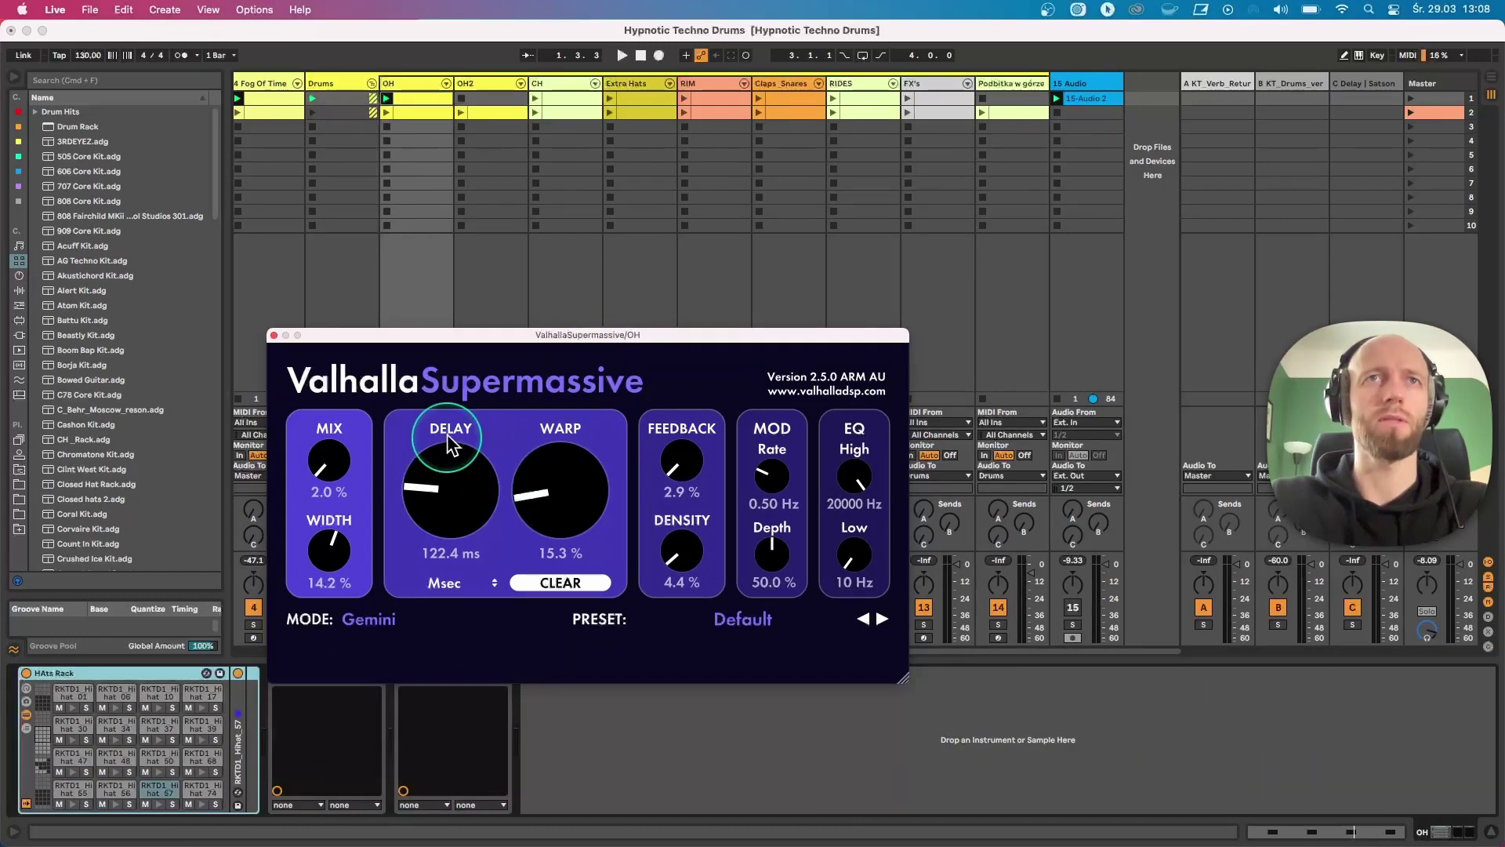
left_click(273, 335)
key("space")
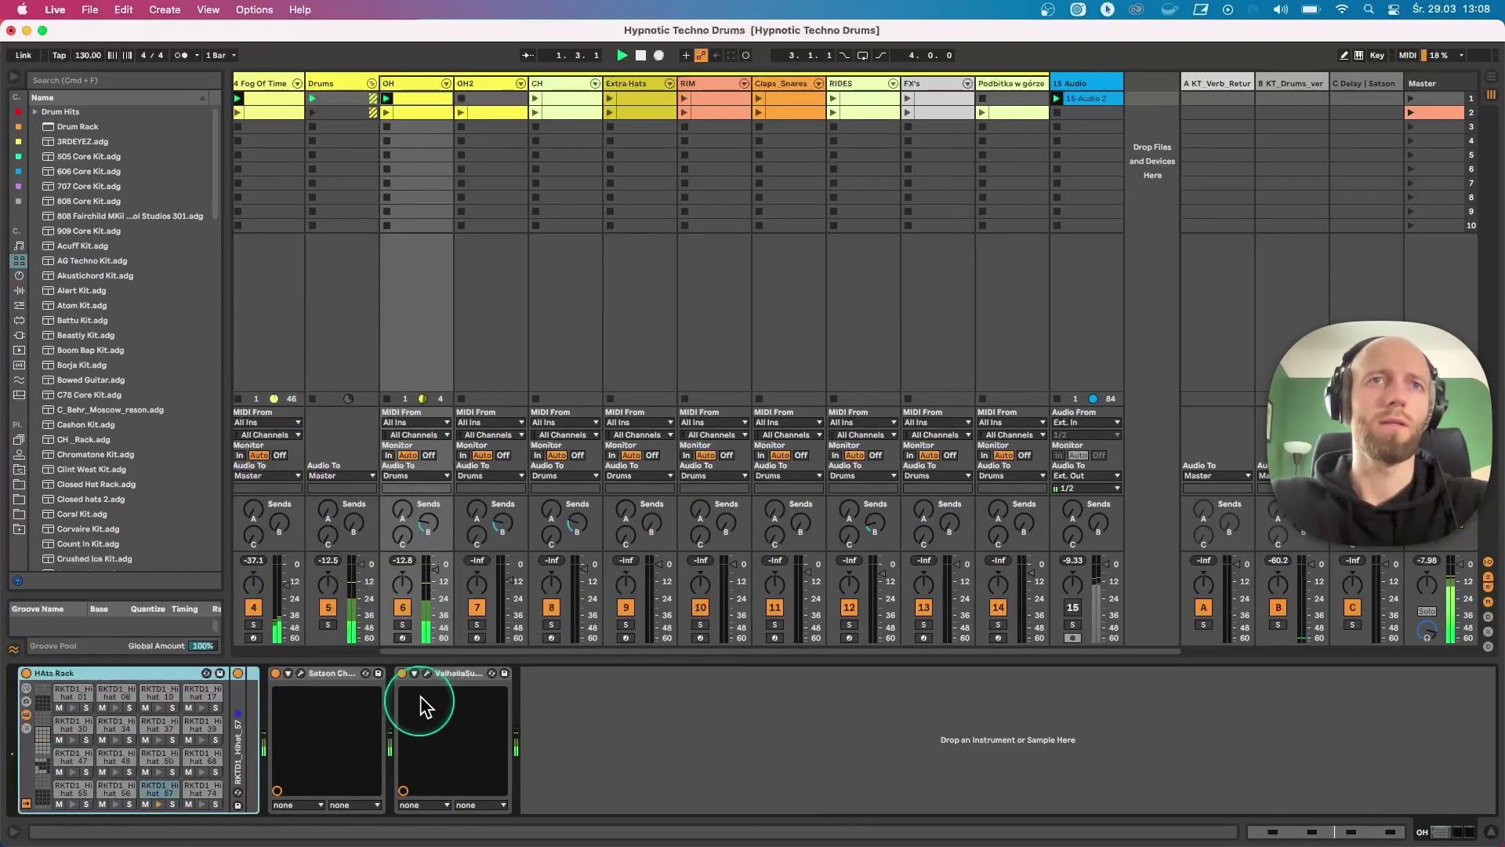
left_click(402, 673)
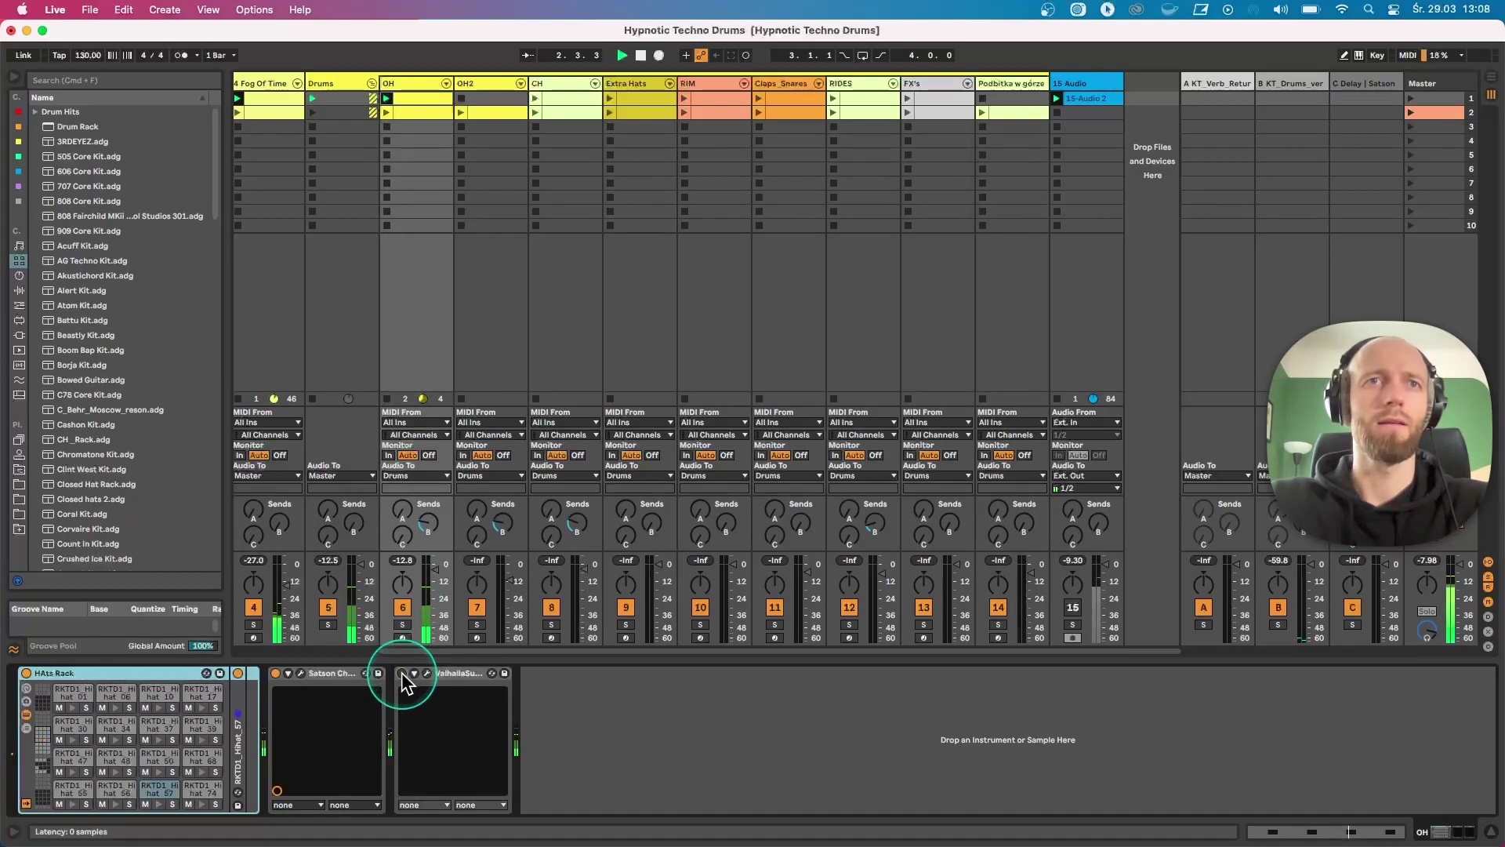
left_click(402, 673)
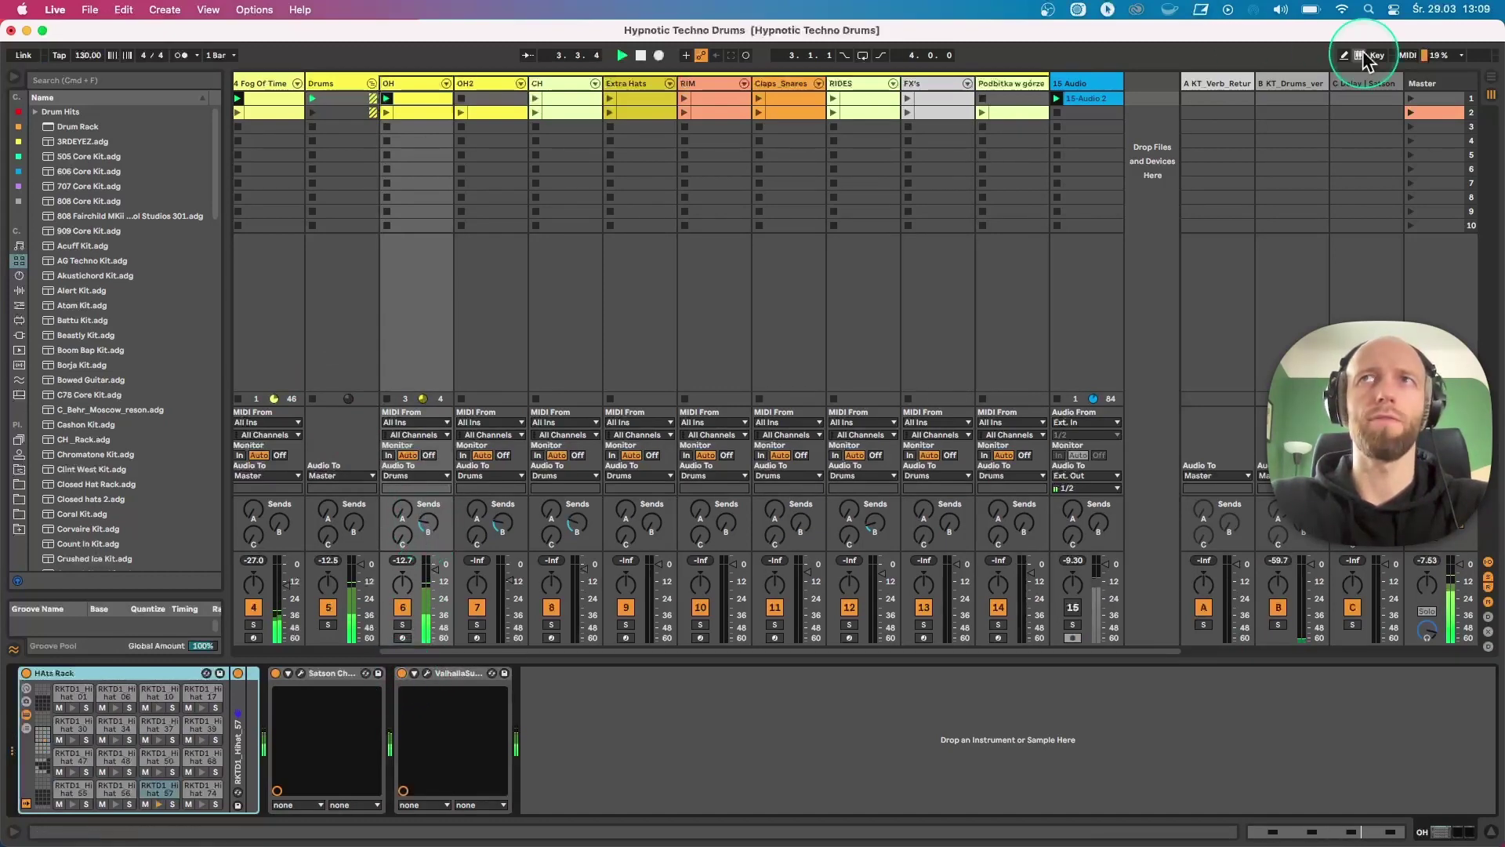
- Unfold the Hats_Verb reverb in the effect rack of drum reverb return B
left_click(1289, 83)
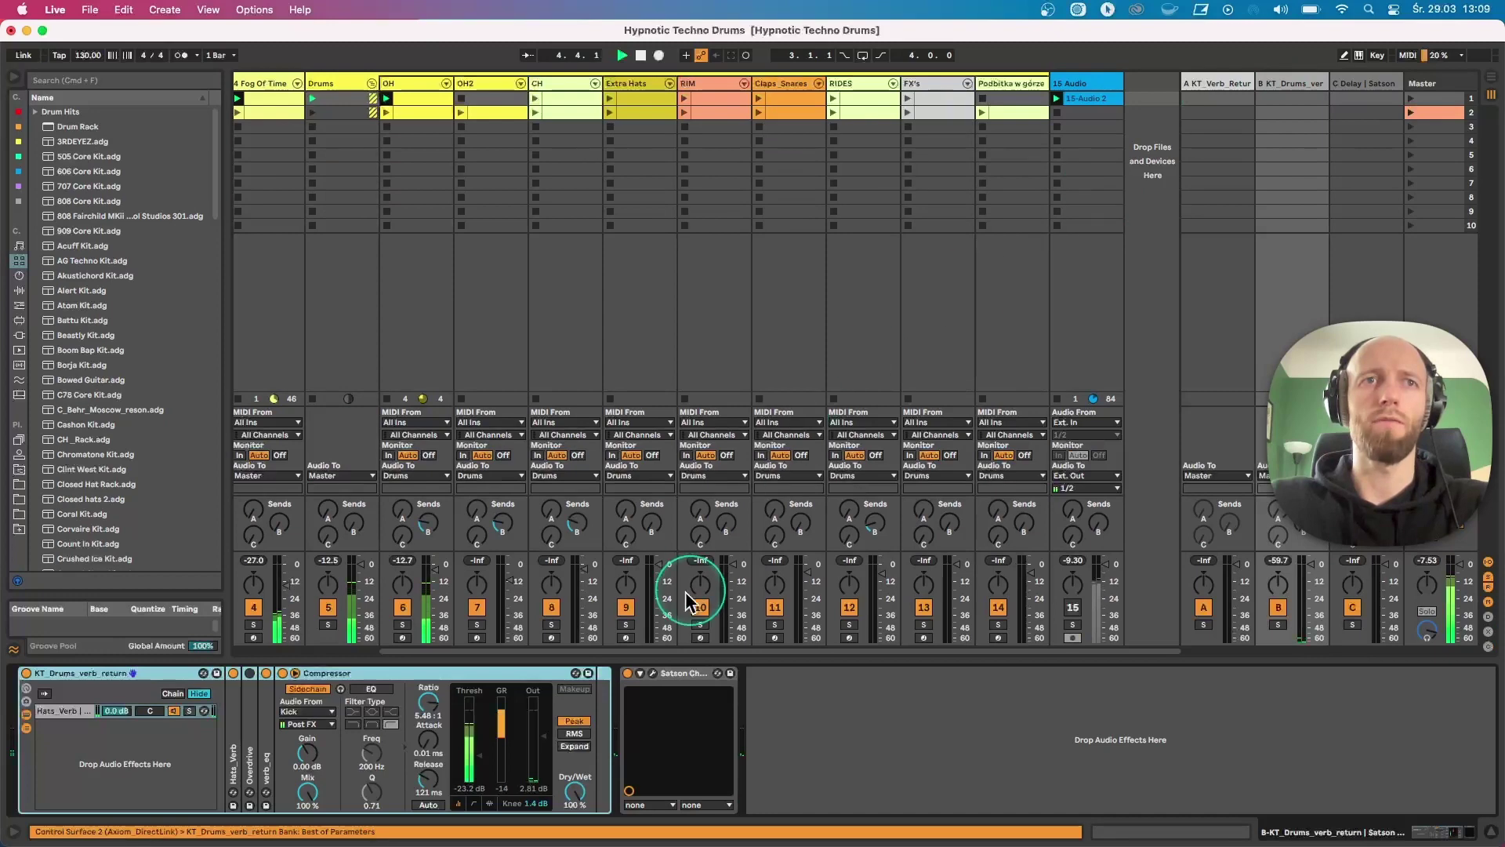
double_click(235, 725)
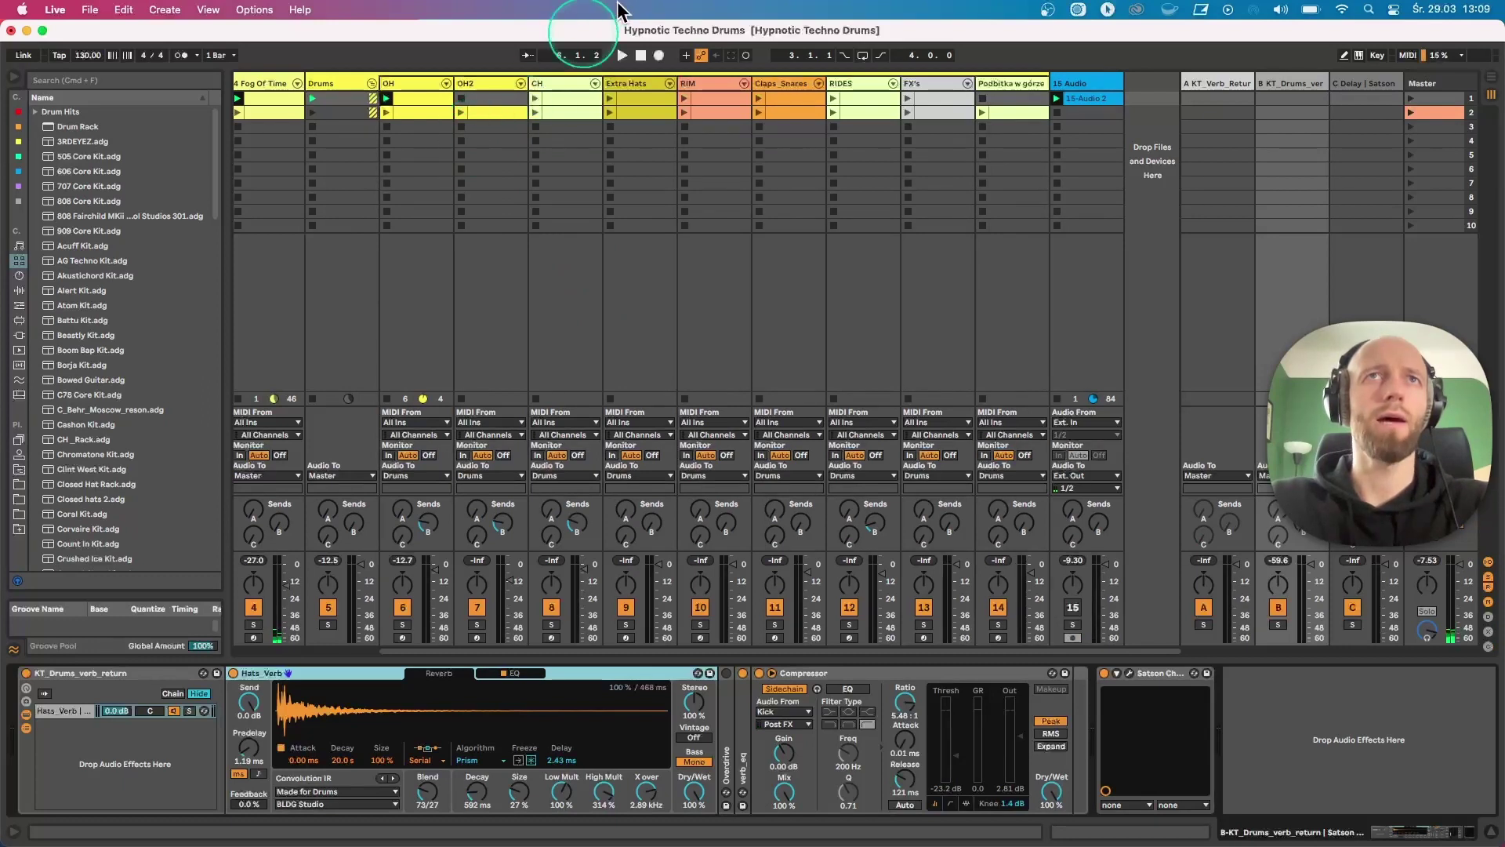
- Compare the 15 Audio reference in solo with the current drum mix
left_click(1073, 625)
key("space")
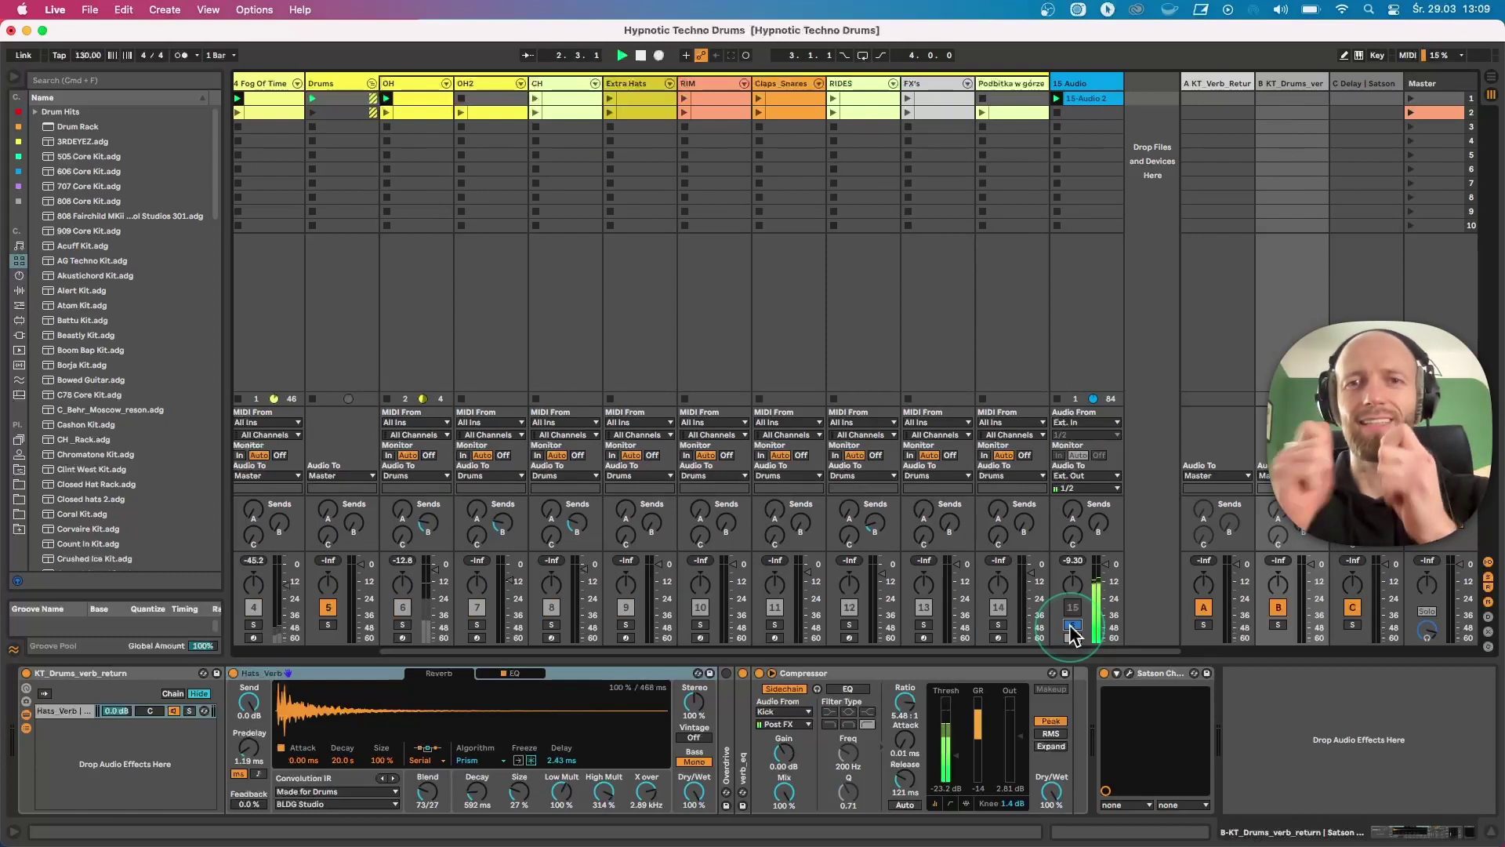
left_click(1073, 625)
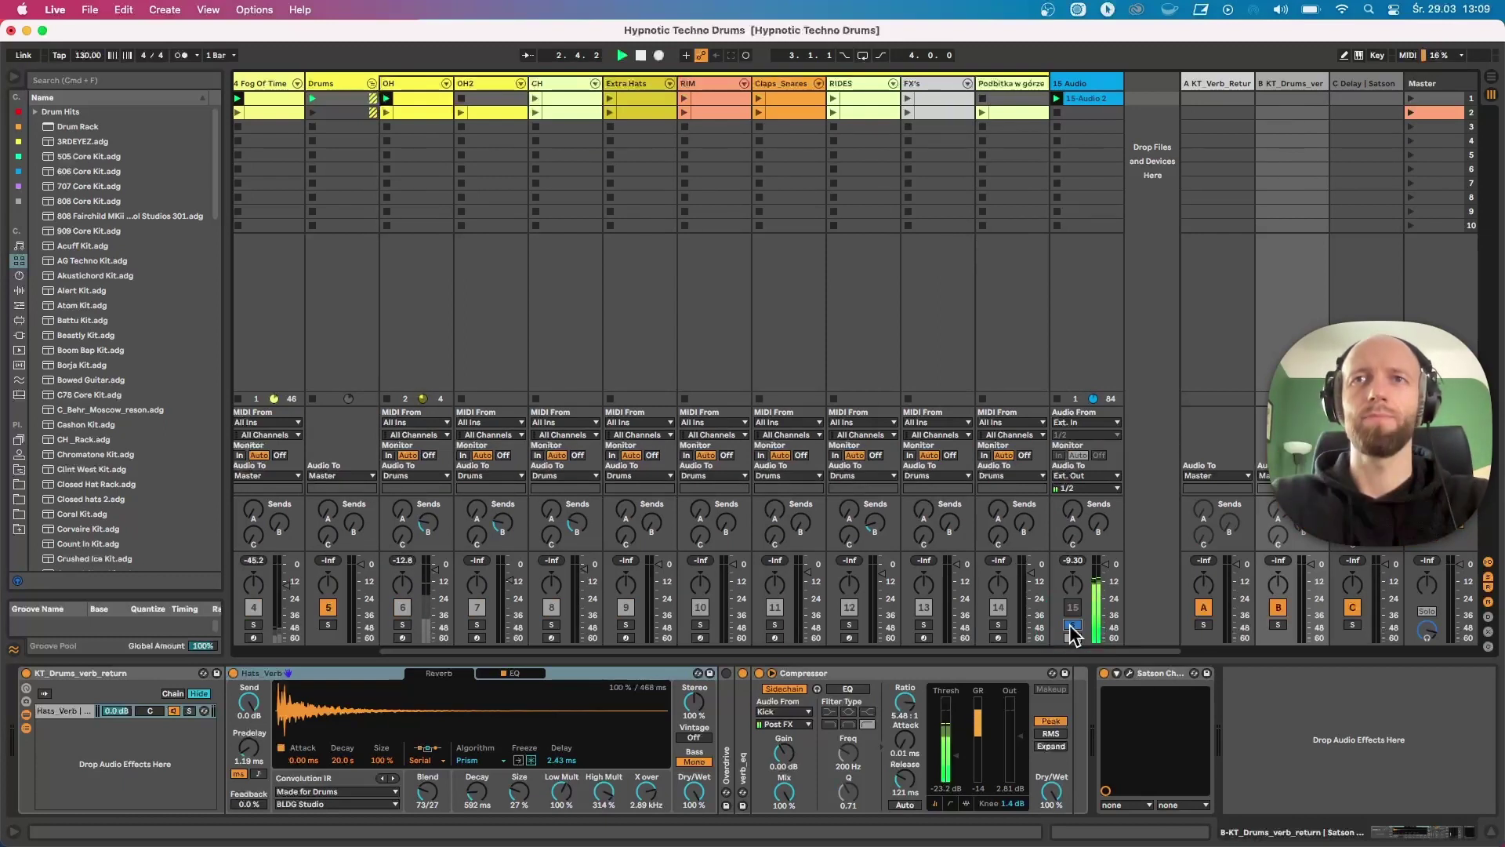
- Launch the CH track's first clip and unfold the Closed Hi Hat 808 sampler in its drum rack
left_click(535, 99)
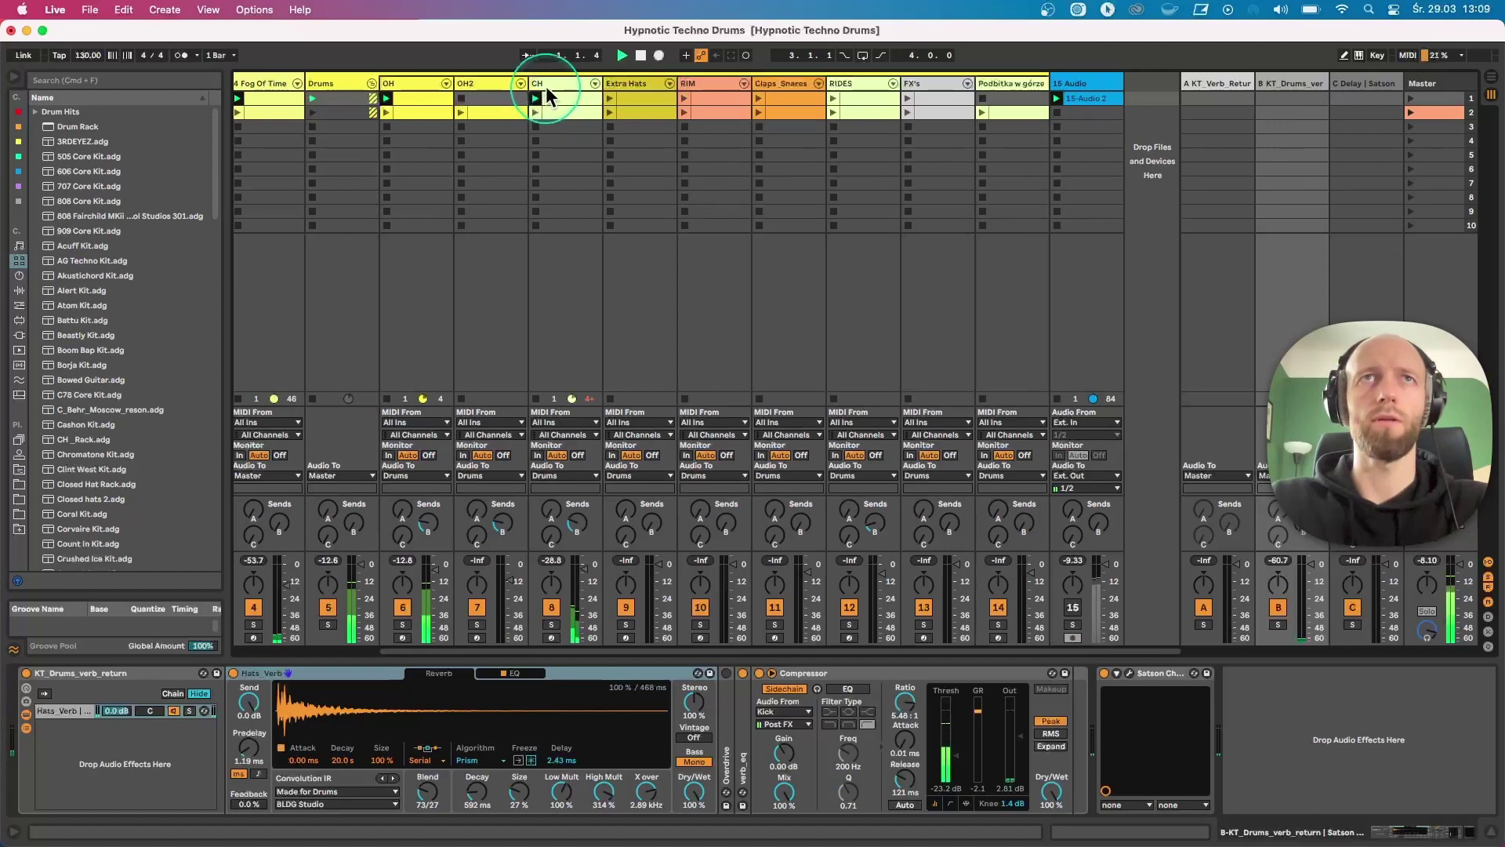
left_click(557, 85)
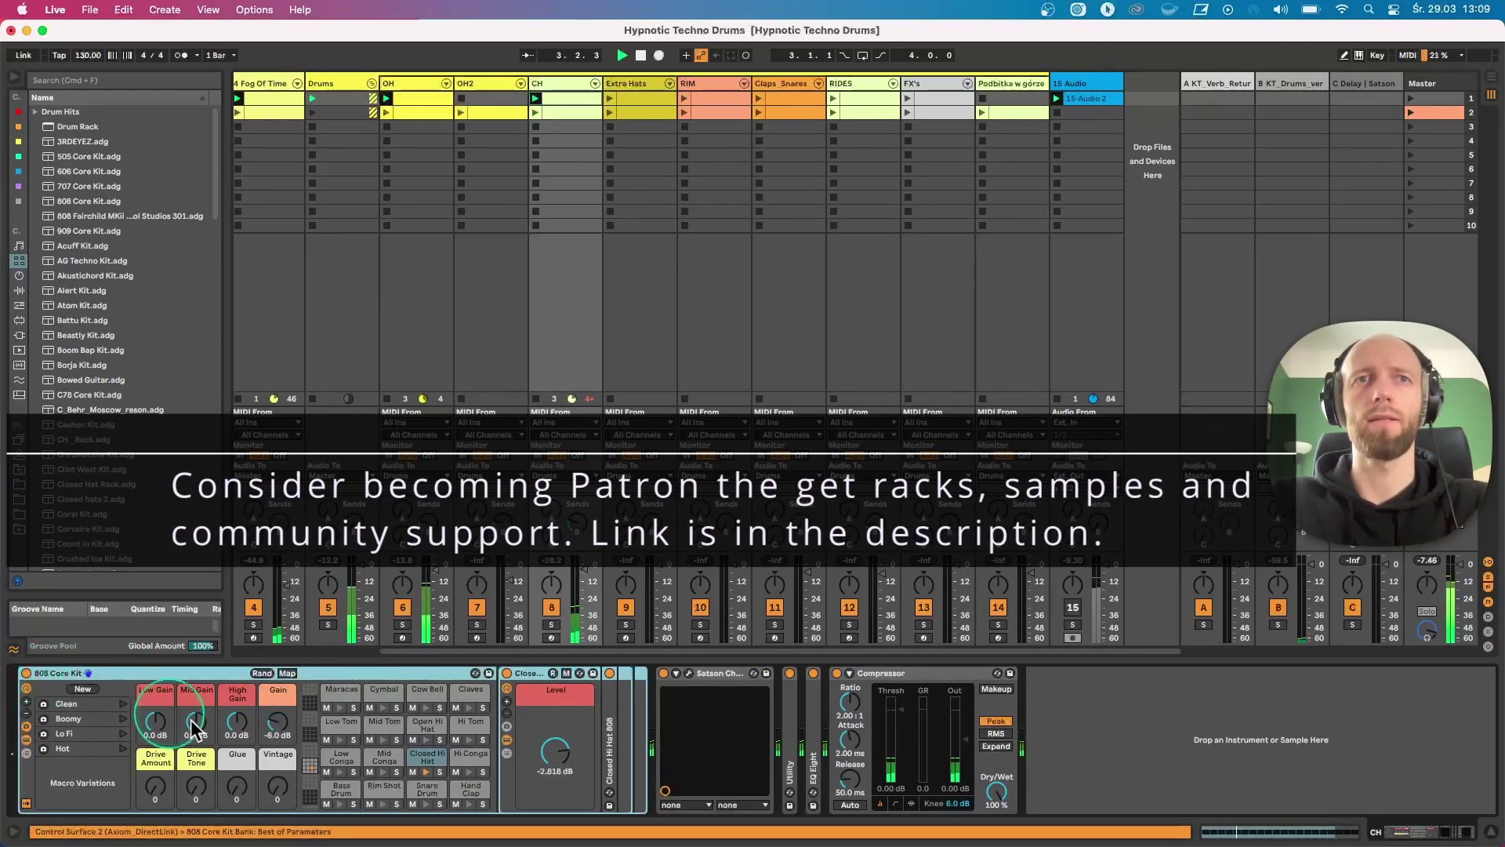
left_click(562, 766)
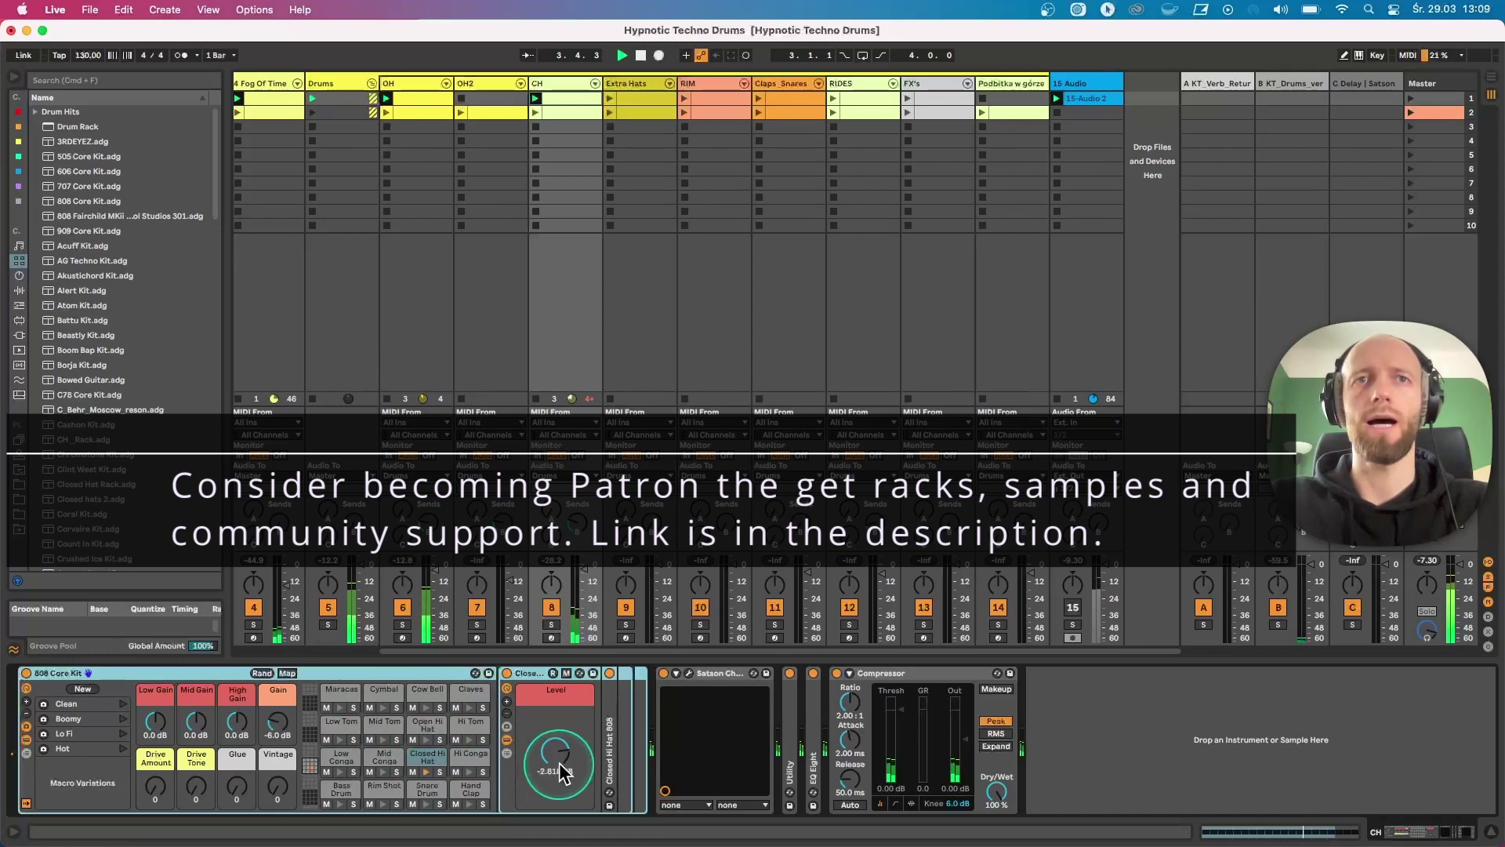
double_click(611, 706)
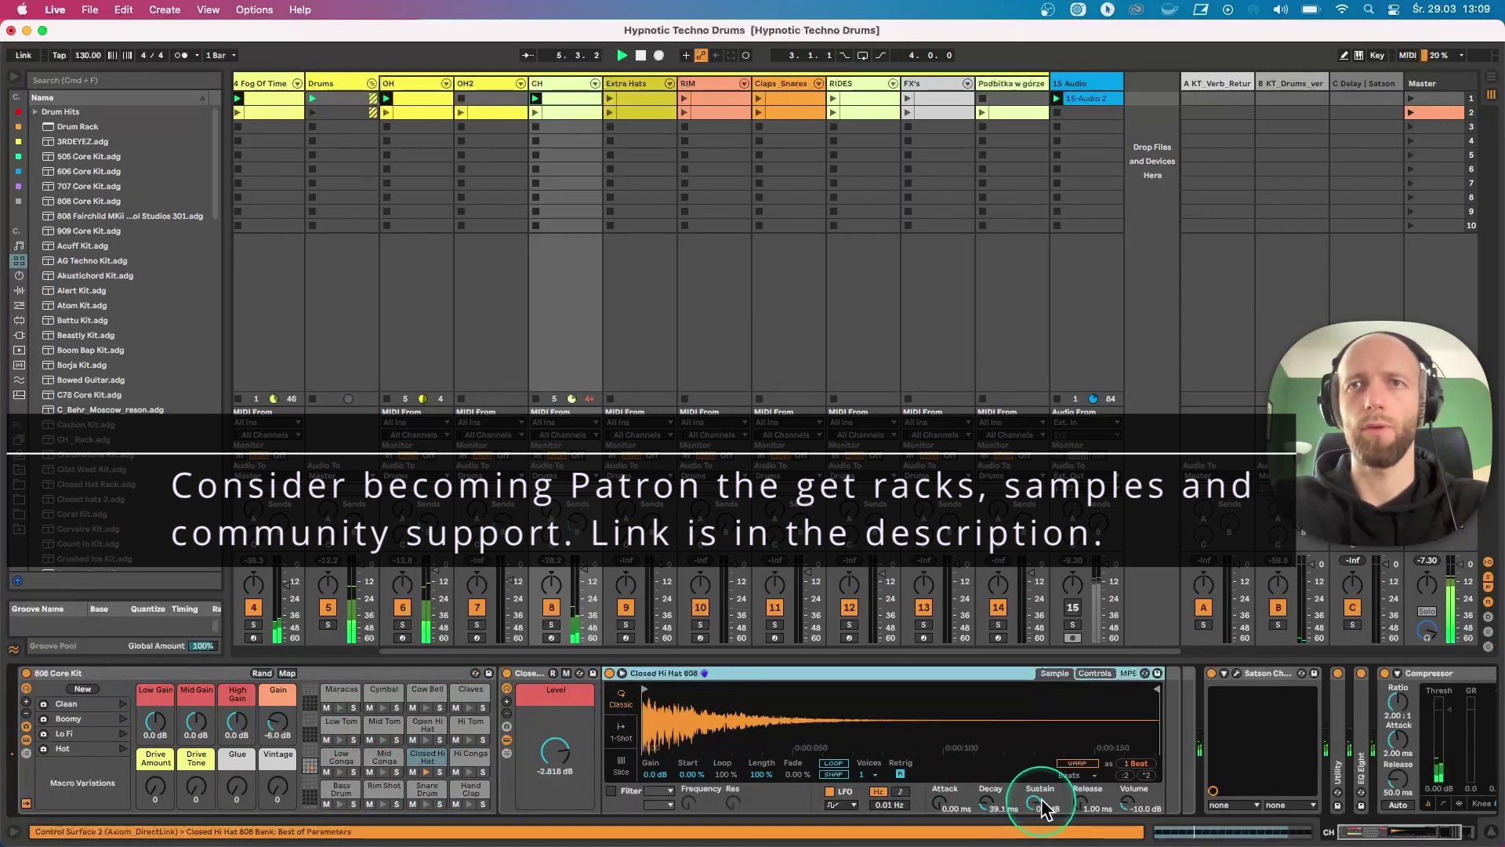
- Adjust the Closed Hi Hat 808 amplitude envelope to 0.16 ms attack and 52.1 ms decay
left_click_drag(974, 805, 974, 802)
left_click(989, 805)
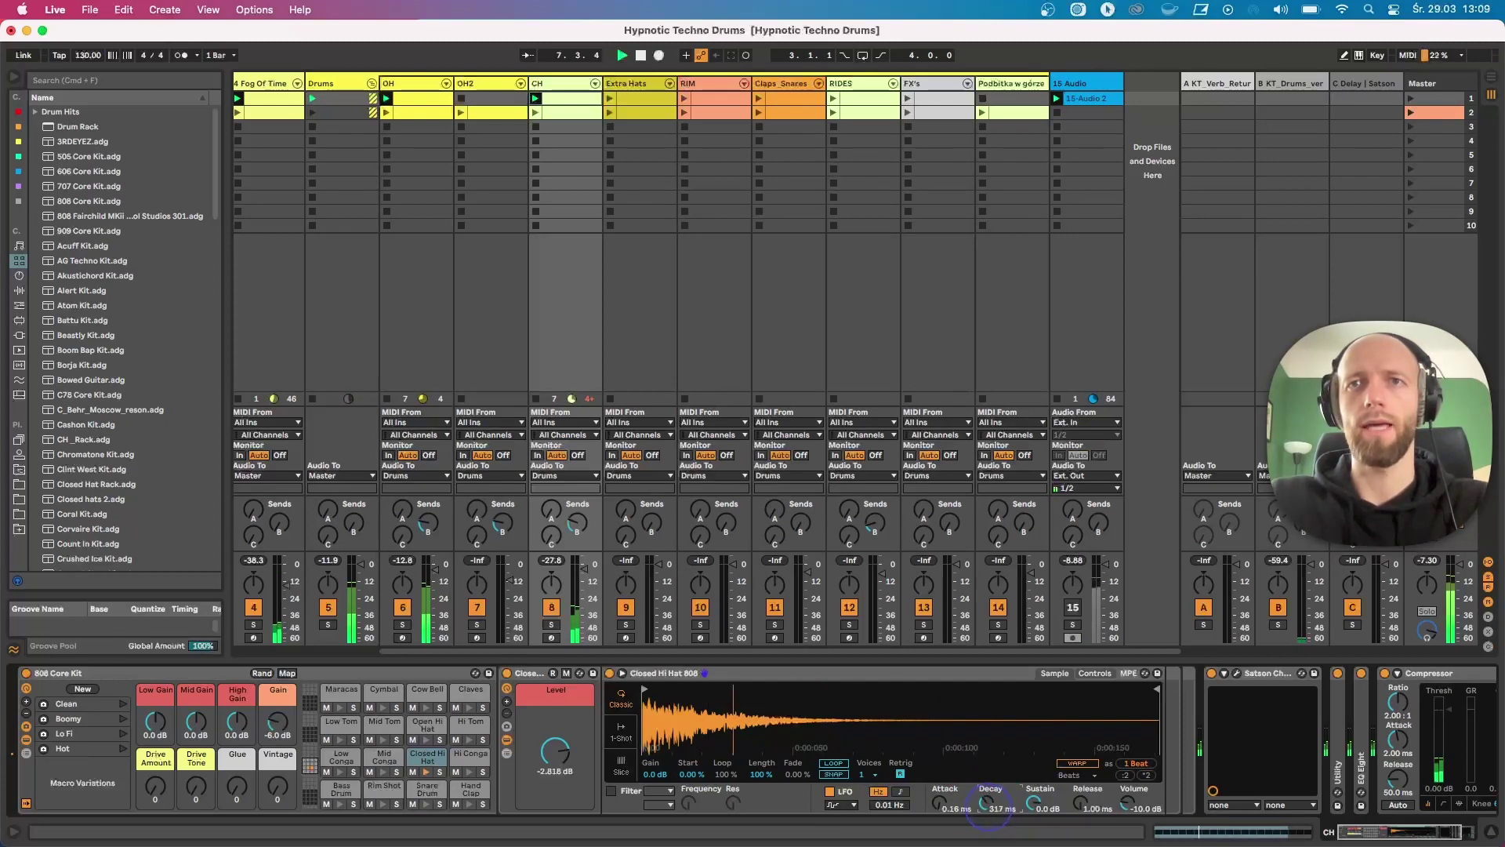
- Set the Closed Hi Hat 808's random panning to 31 % after comparing it with 0 %, soloing the CH track to audition
left_click(1096, 672)
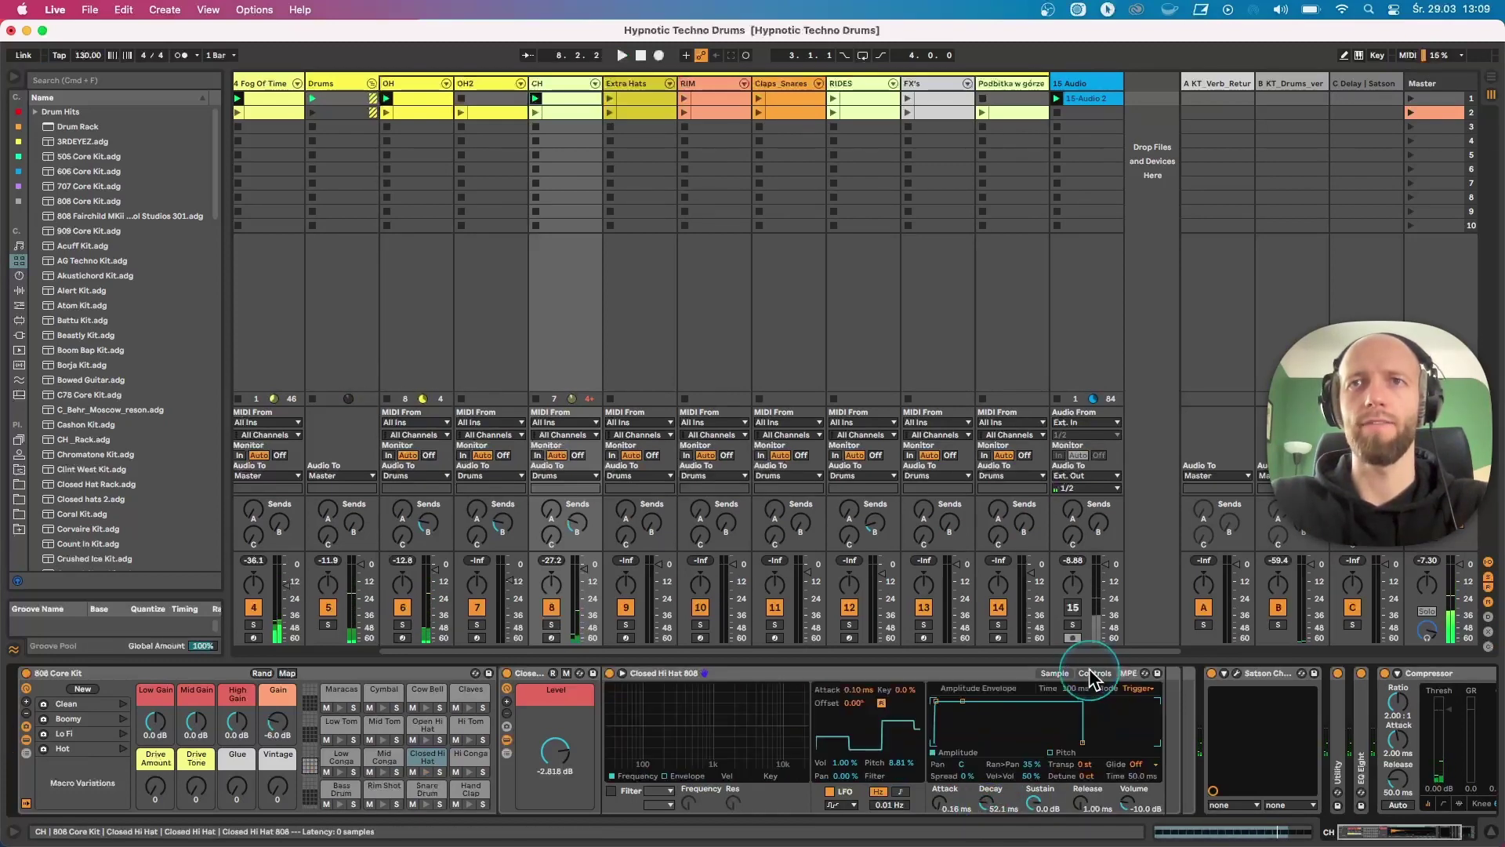
left_click(1029, 767)
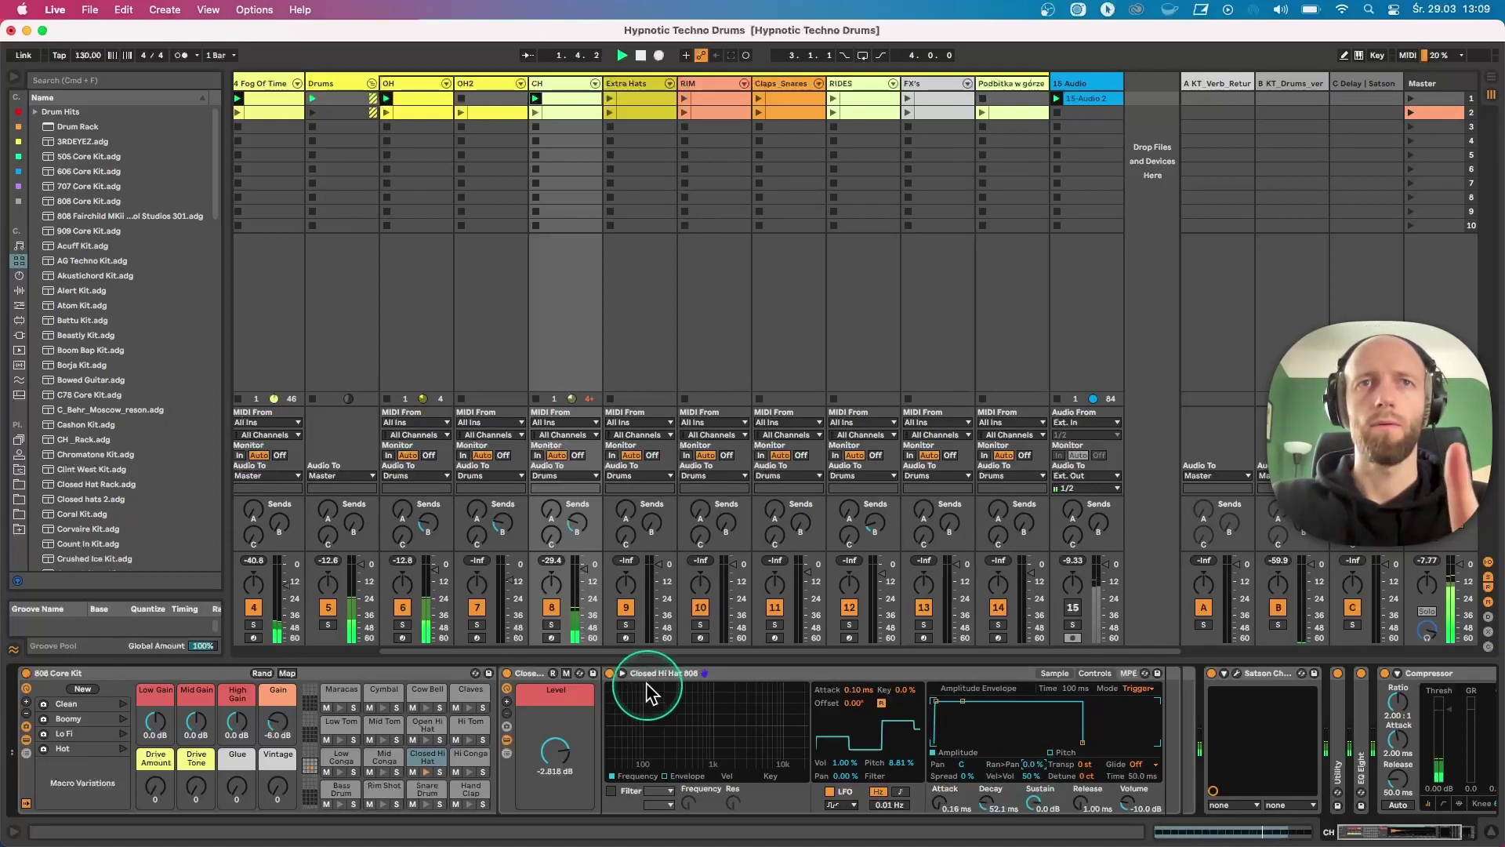
left_click(554, 625)
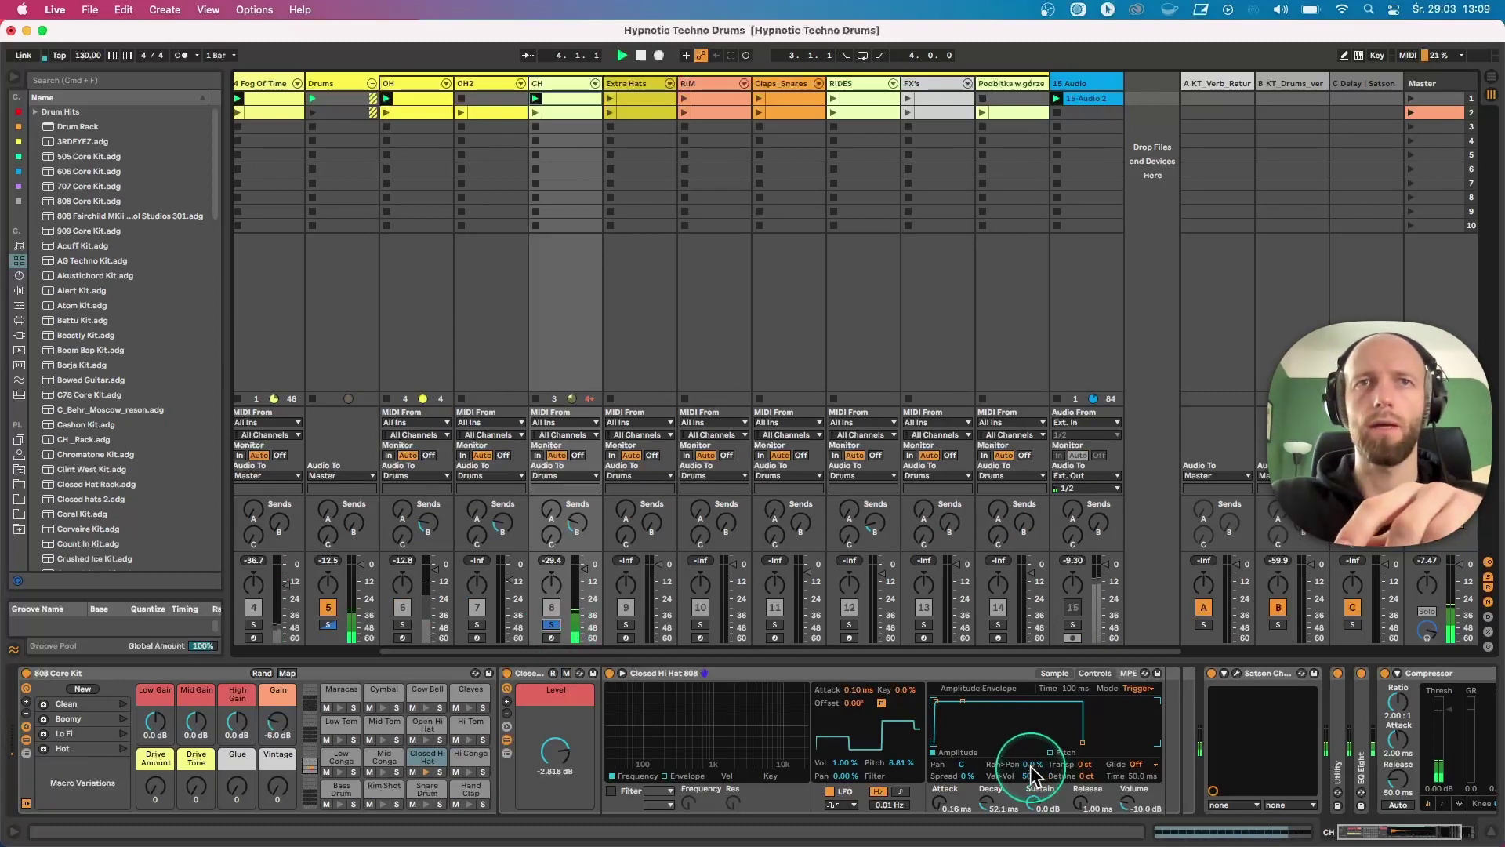
mouse_move(1030, 765)
left_mouse_down()
mouse_move(1030, 752)
mouse_move(1033, 776)
left_mouse_up()
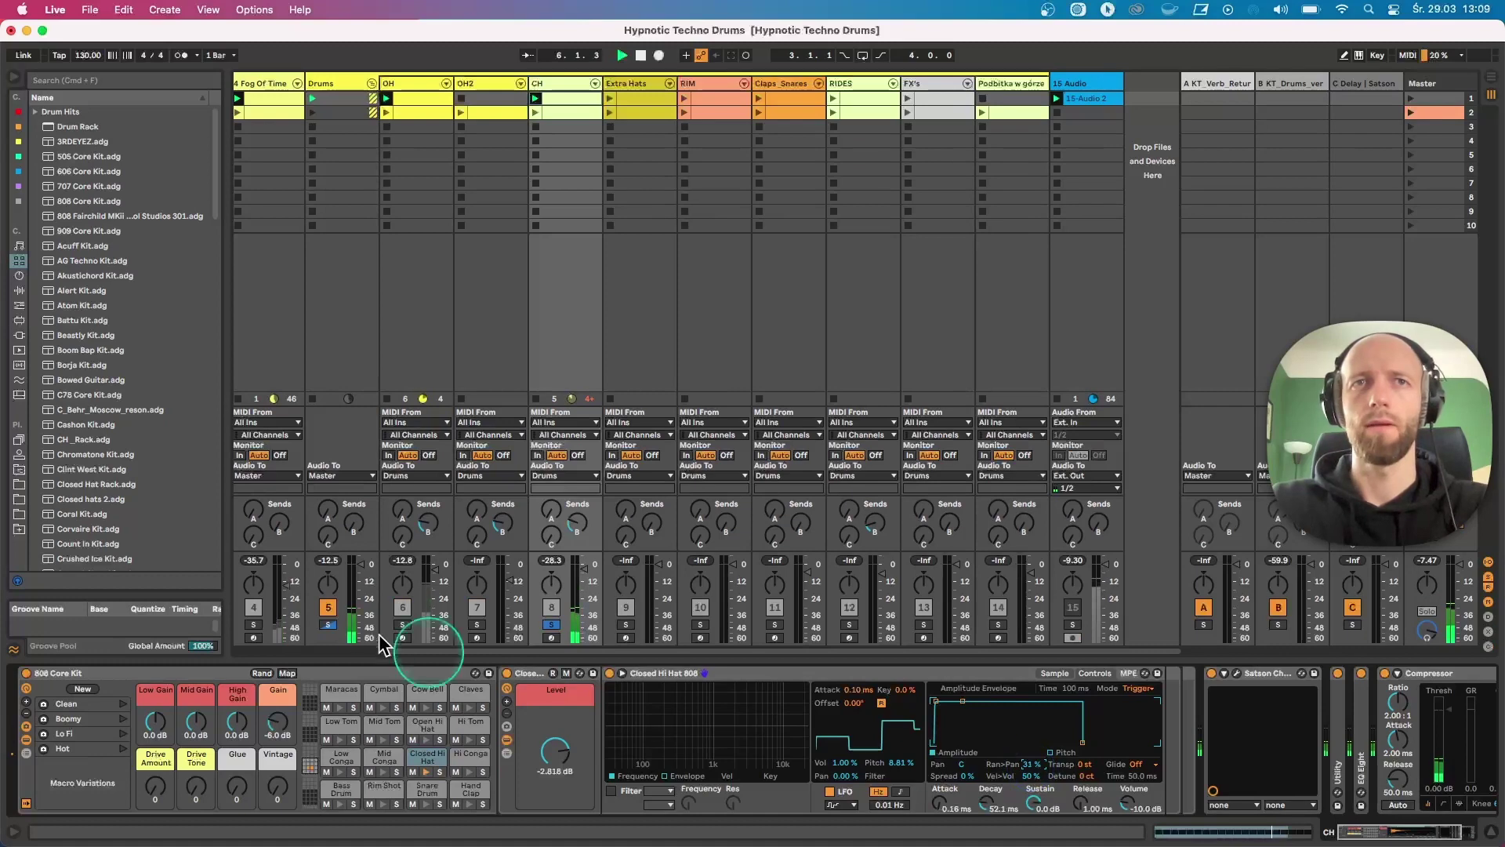
left_click(552, 626)
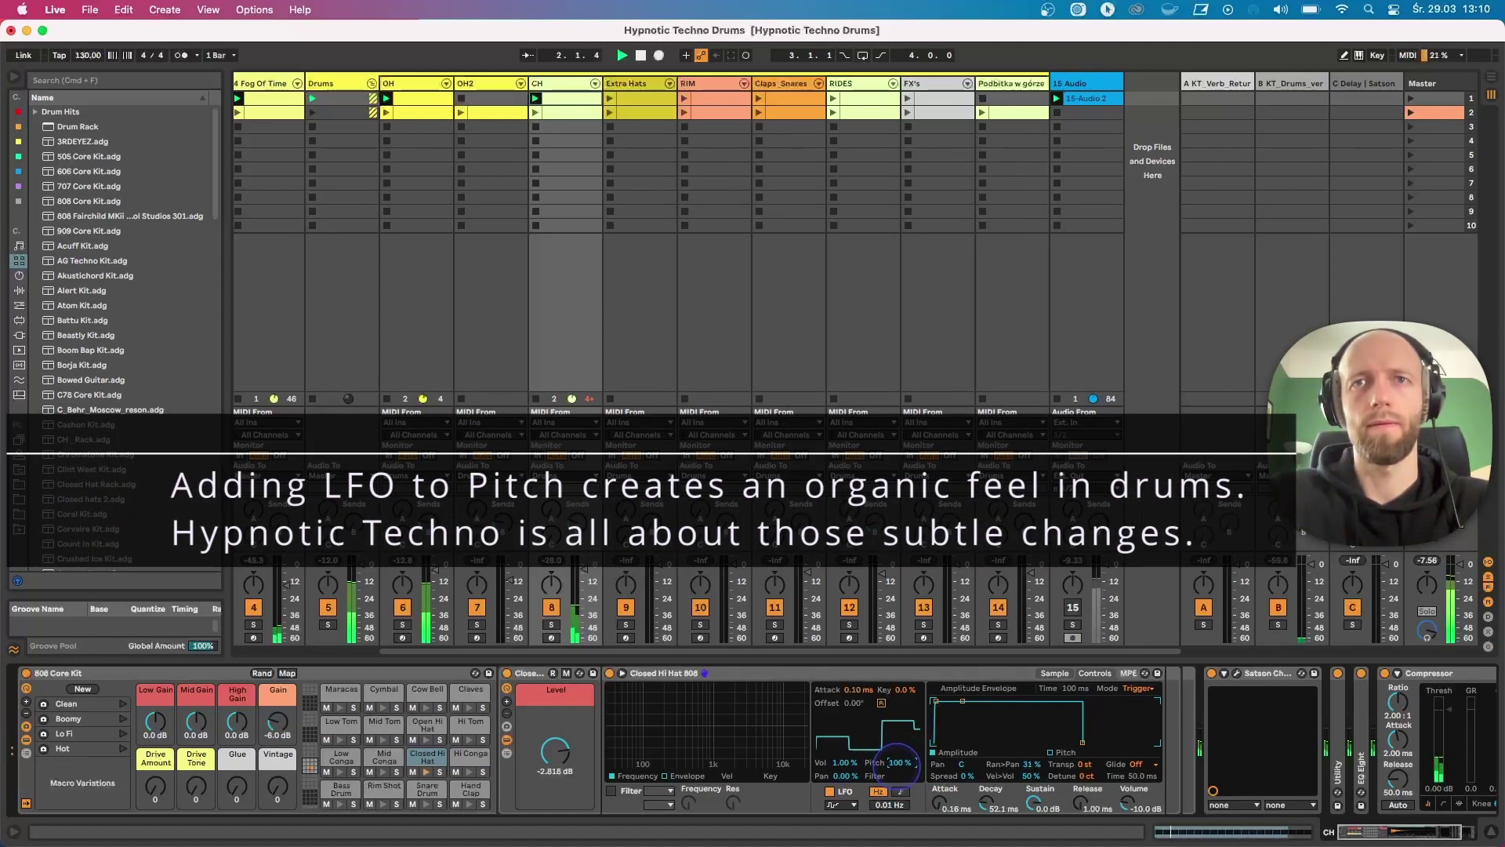
- Solo the CH track and set the Closed Hi Hat 808's LFO pitch modulation to 43.1 %
left_click(551, 624)
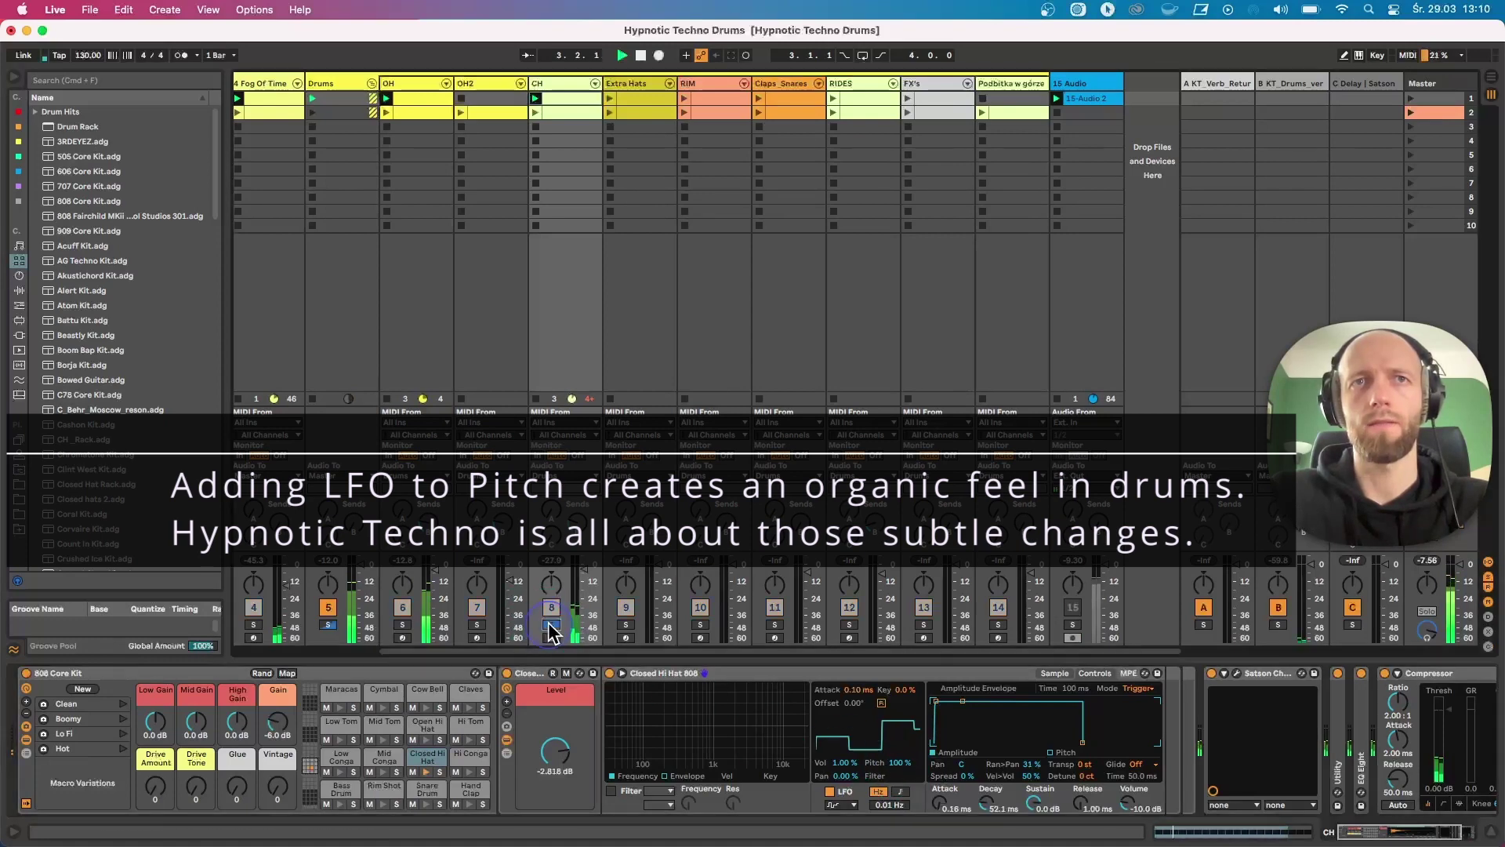
left_click_drag(901, 764, 902, 785)
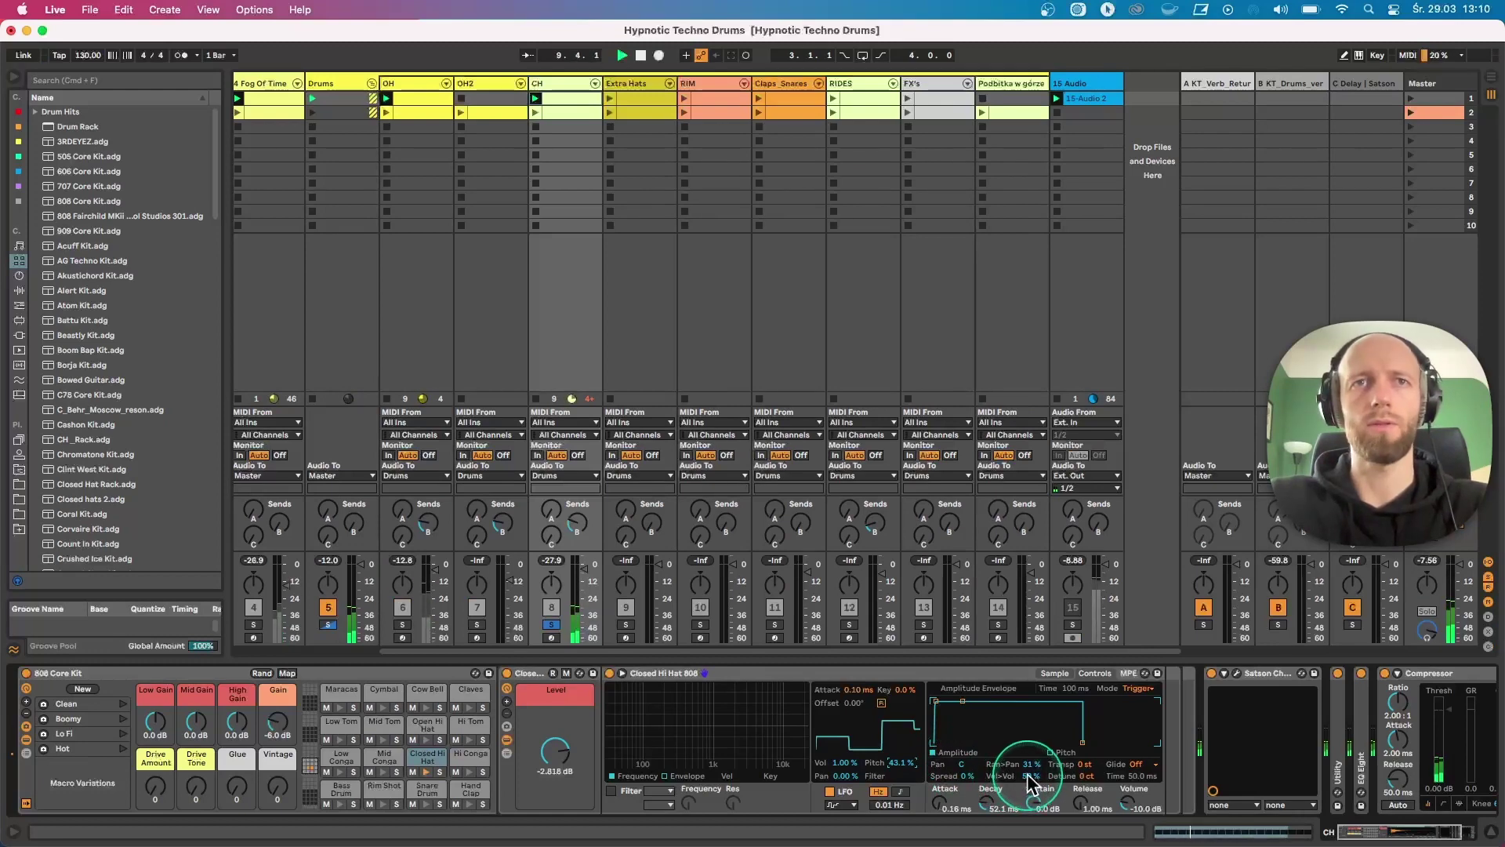
- Inspect the loop length and notes of the CH track's first clip, and unsolo the CH track
double_click(554, 97)
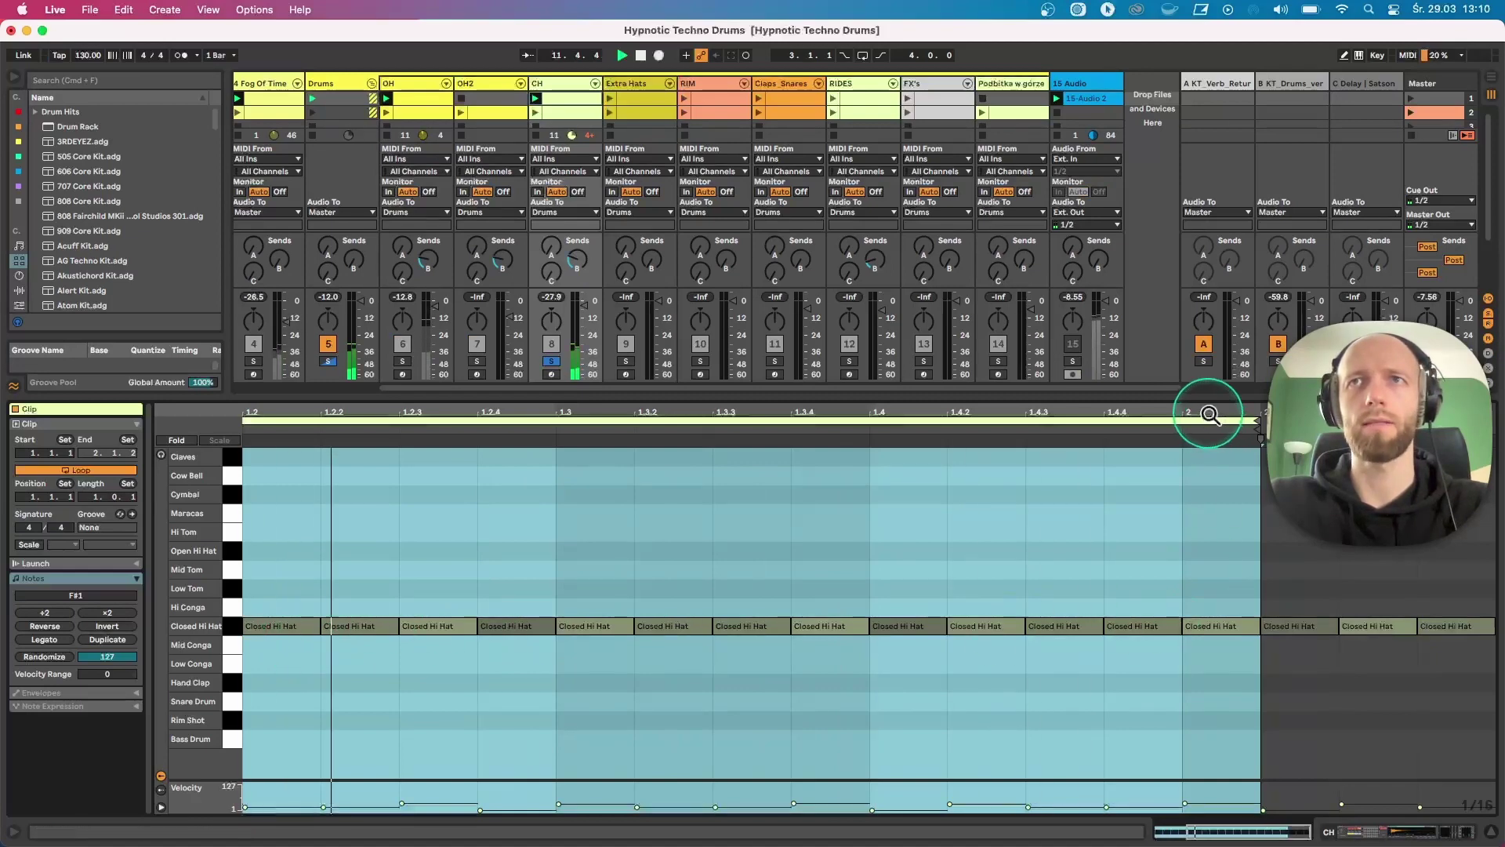
left_click_drag(1210, 413, 1265, 409)
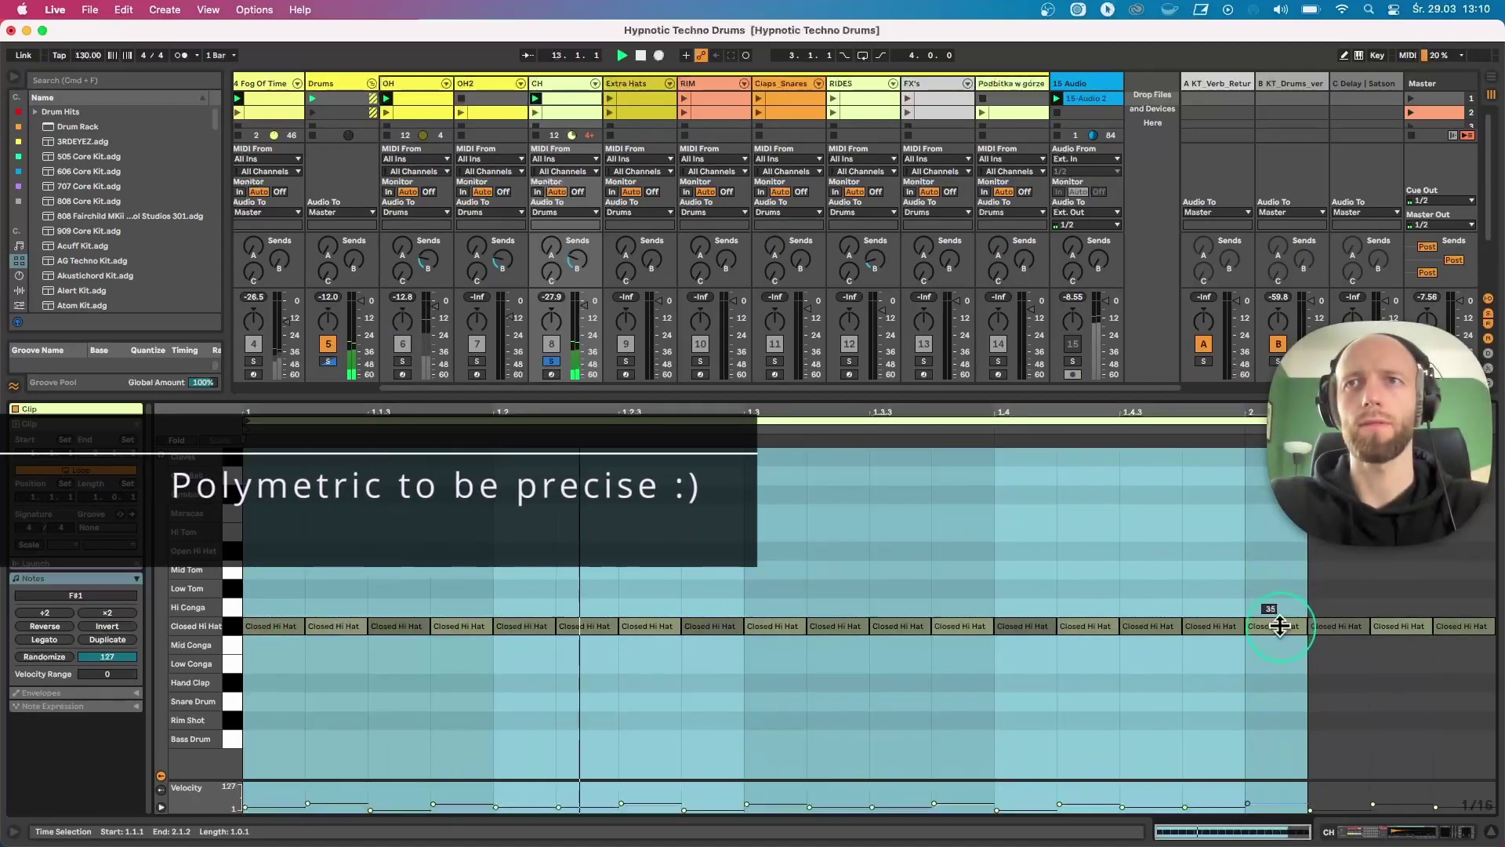
left_click(1279, 424)
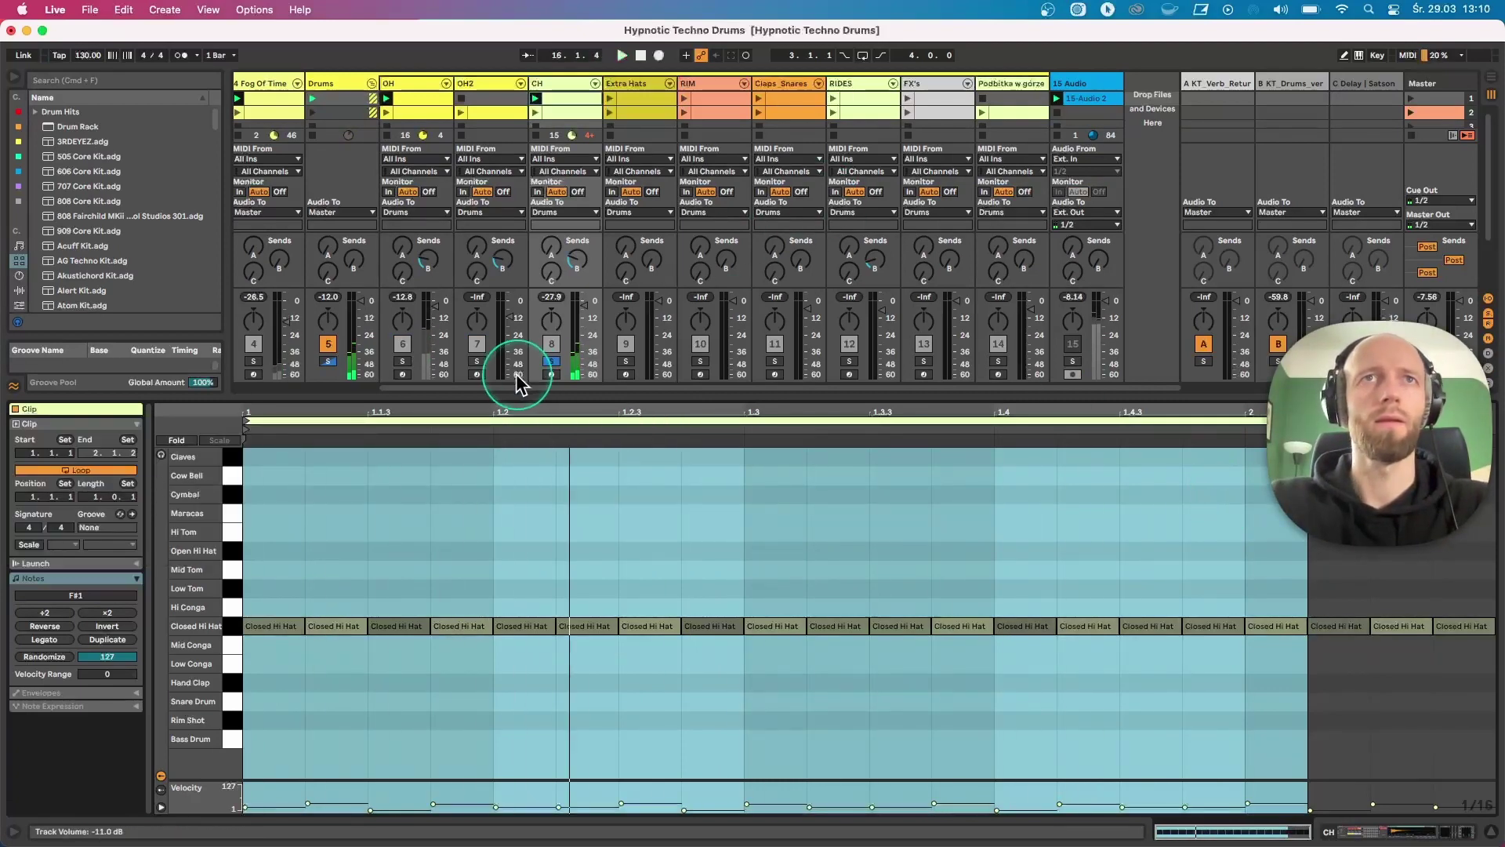
left_click(551, 362)
- Audition the 15 Audio reference in solo, listening for its hi-hat and noise splashes, and unsolo it
left_click(610, 99)
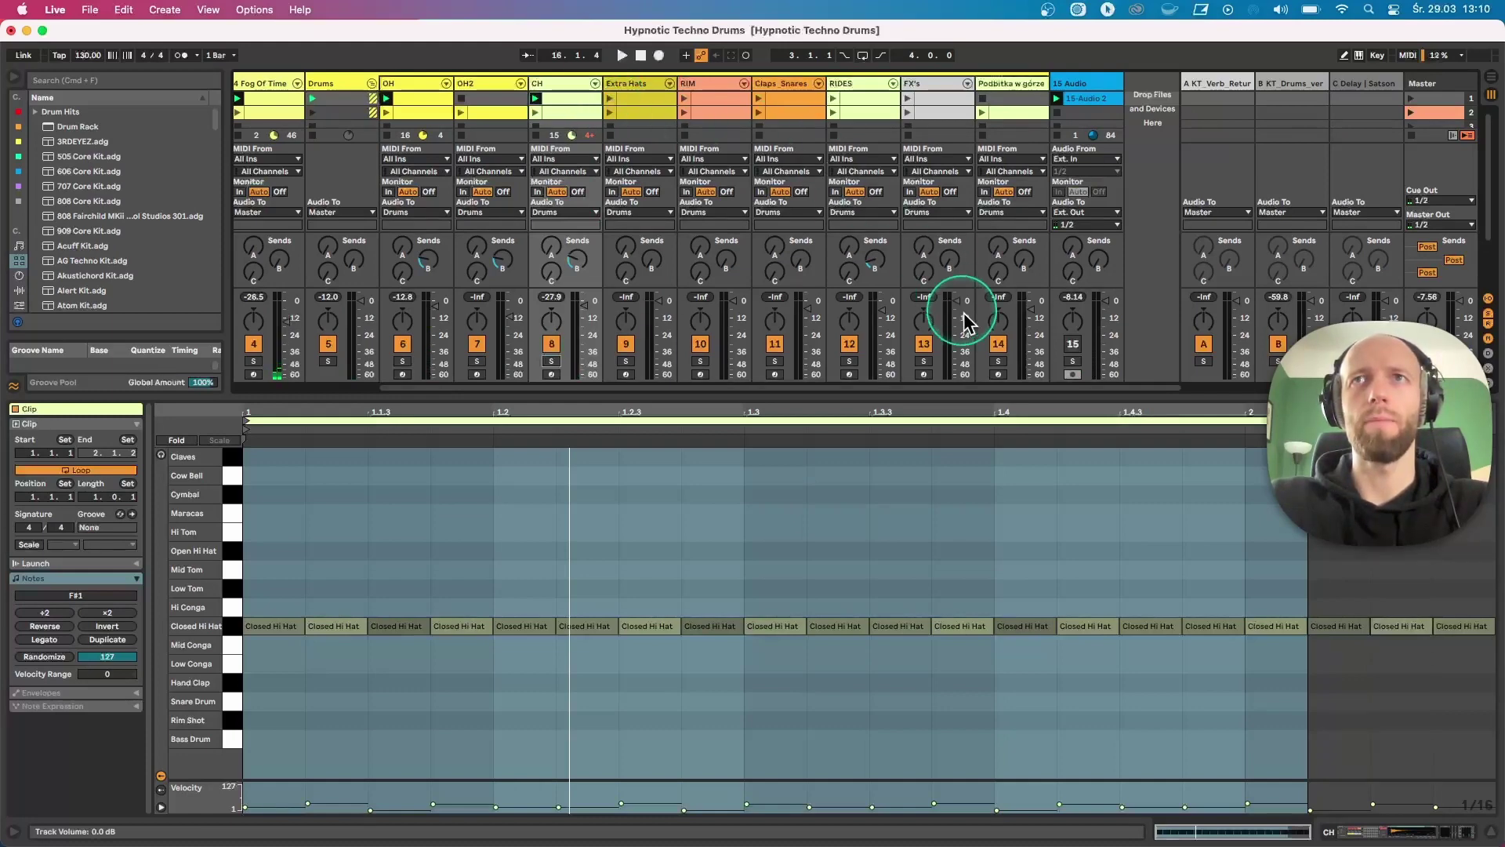
left_click(1072, 361)
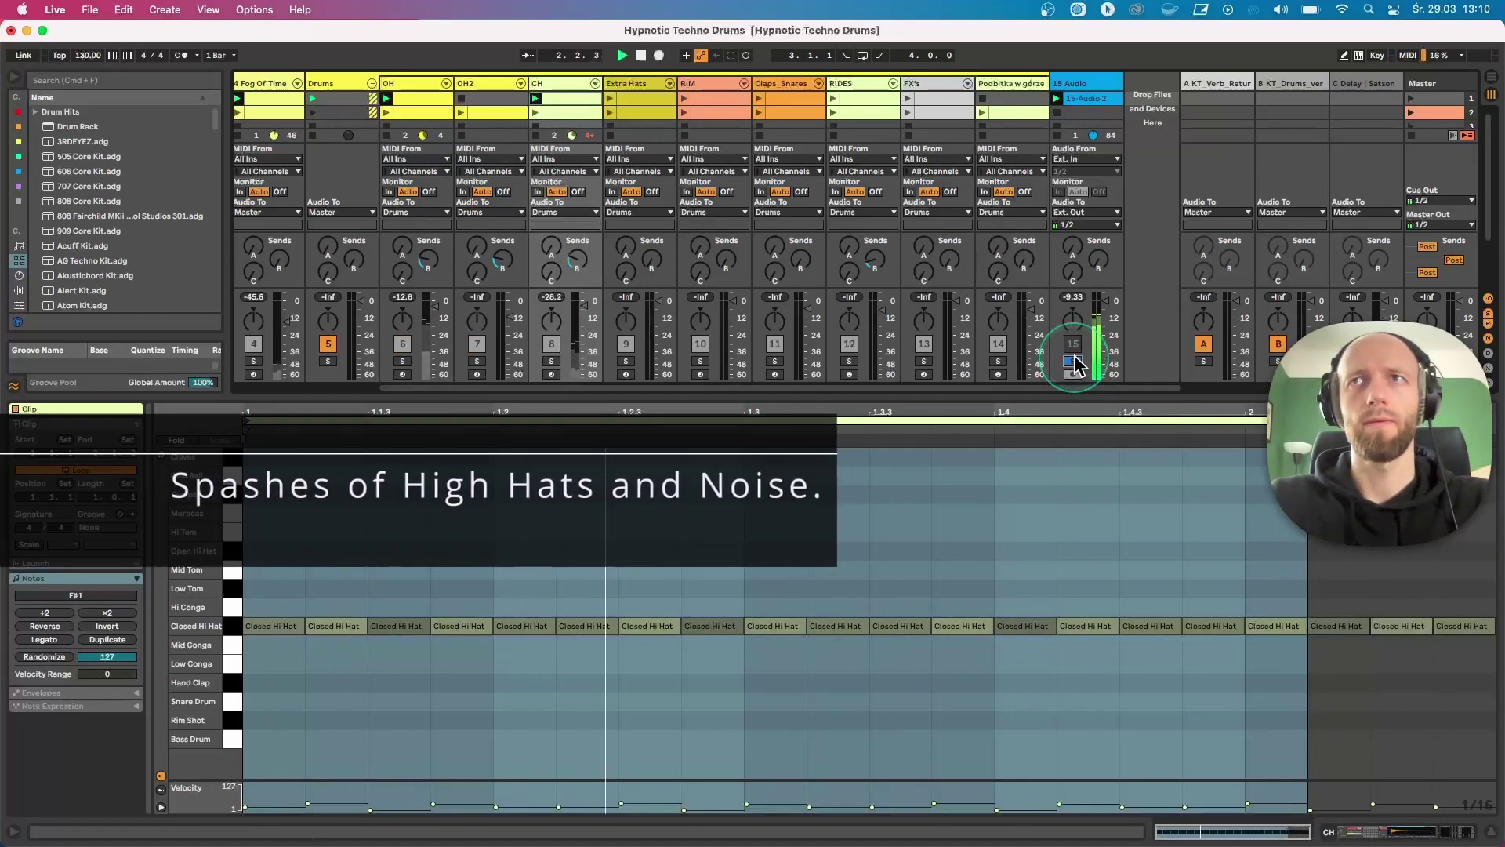
left_click(1074, 362)
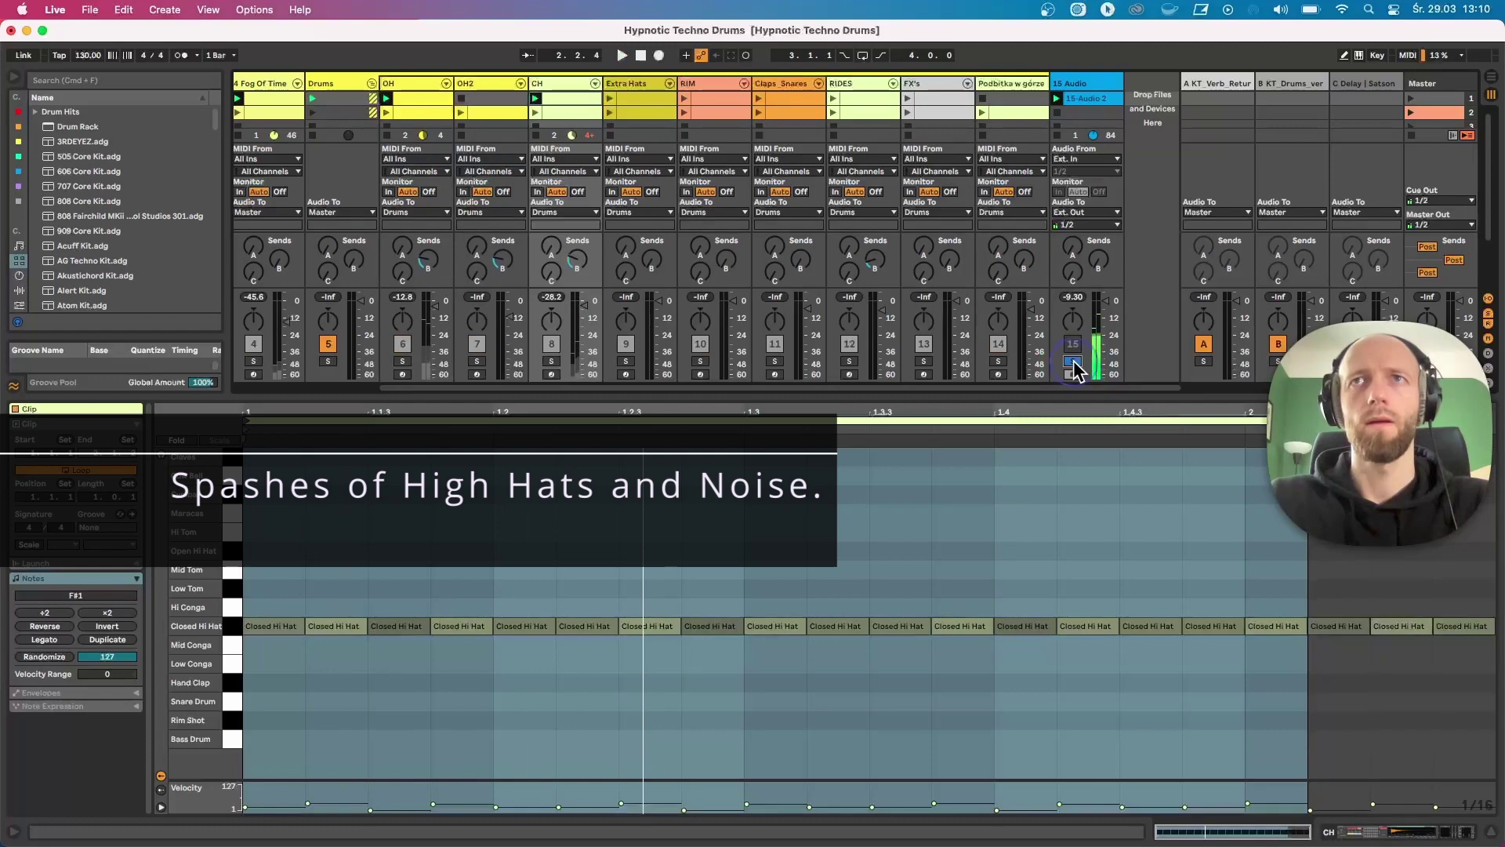
- Review the notes and device chain of the Extra Hats track, and launch its first clip to hear it
left_click(614, 97)
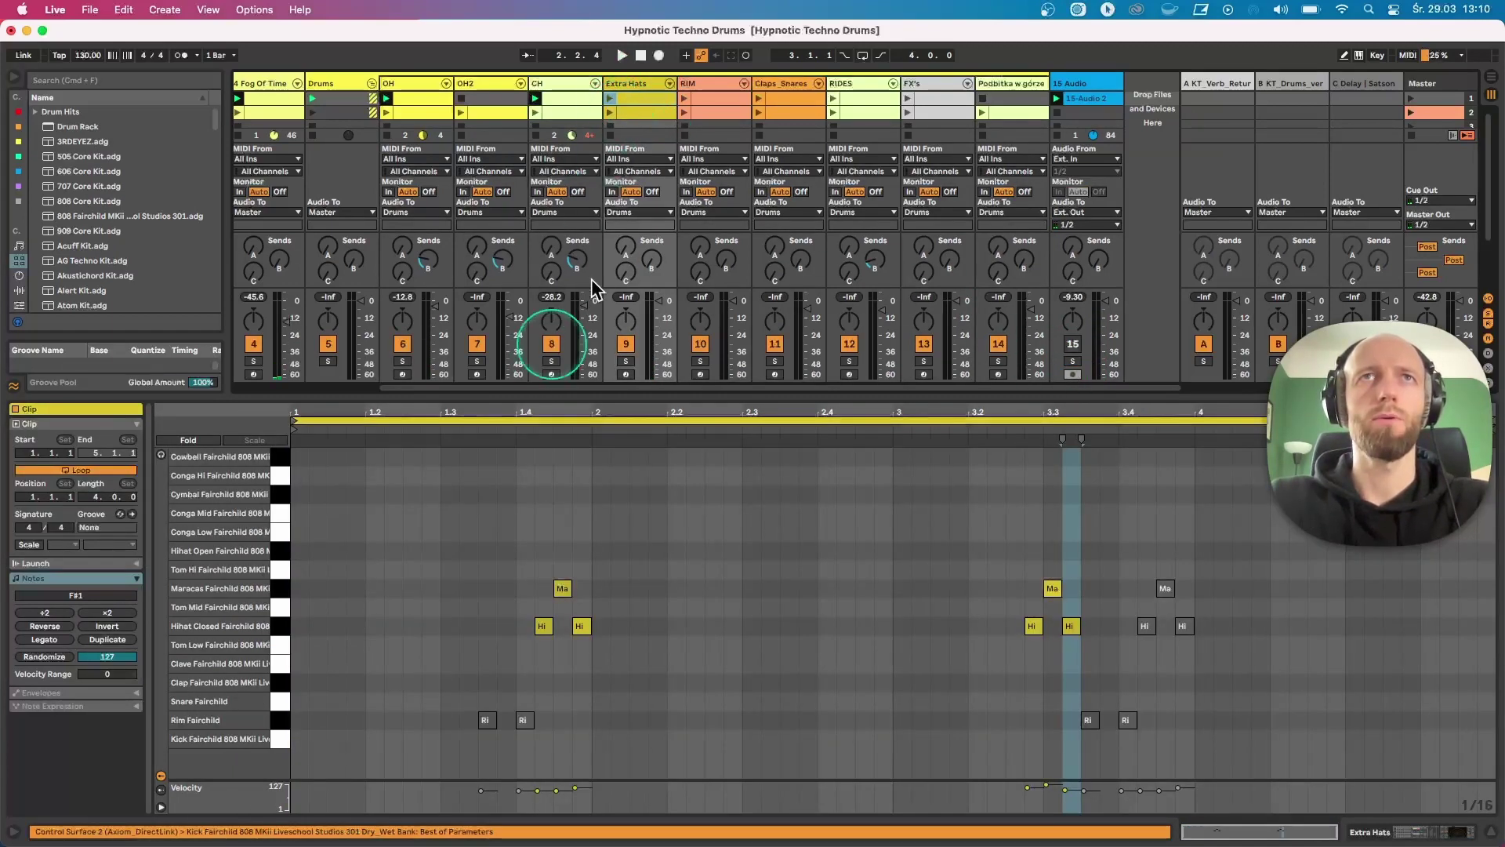
double_click(634, 87)
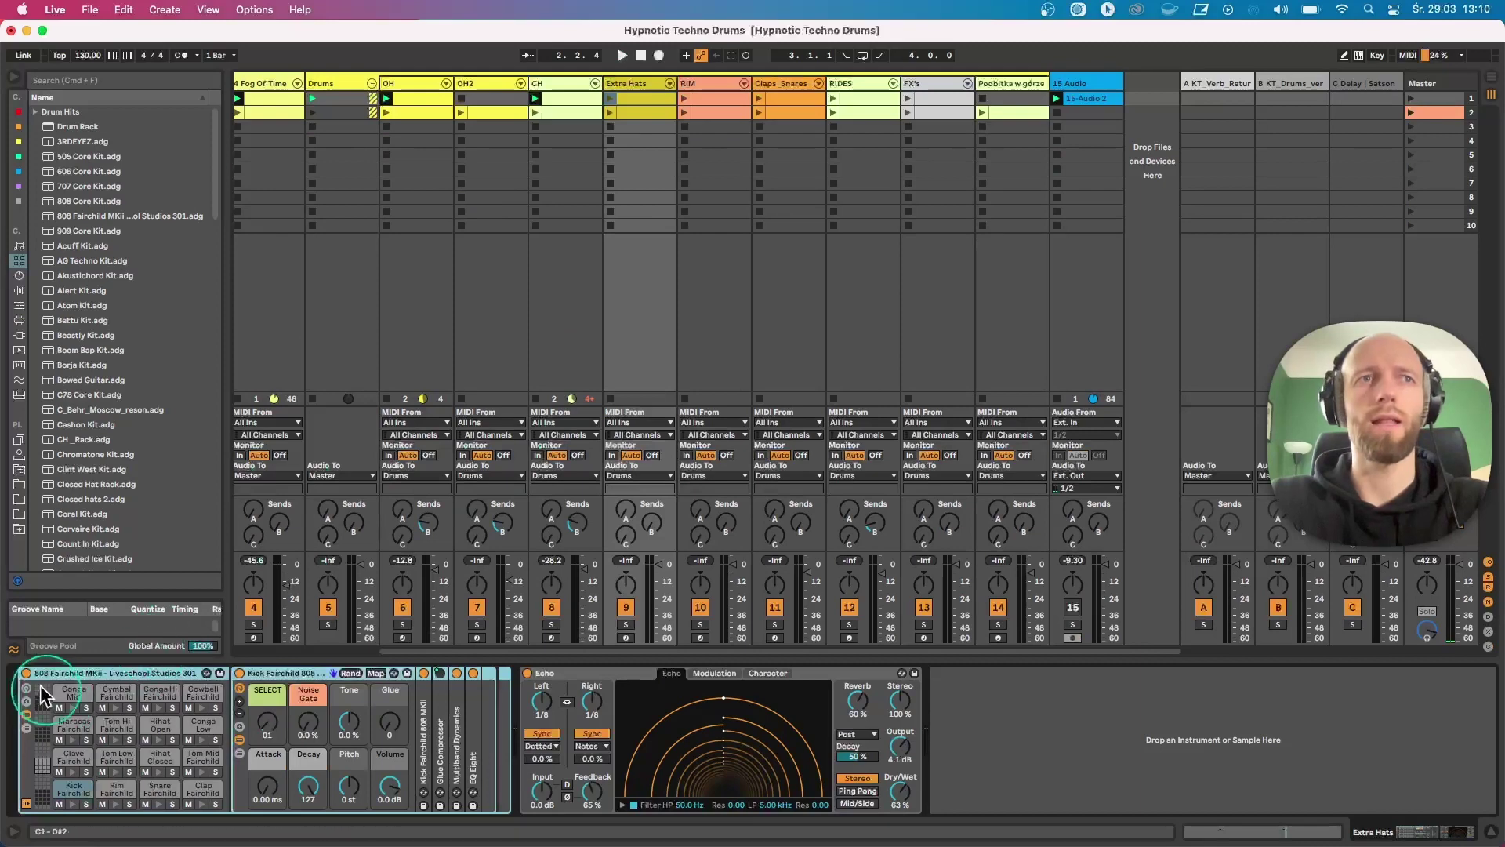
double_click(648, 100)
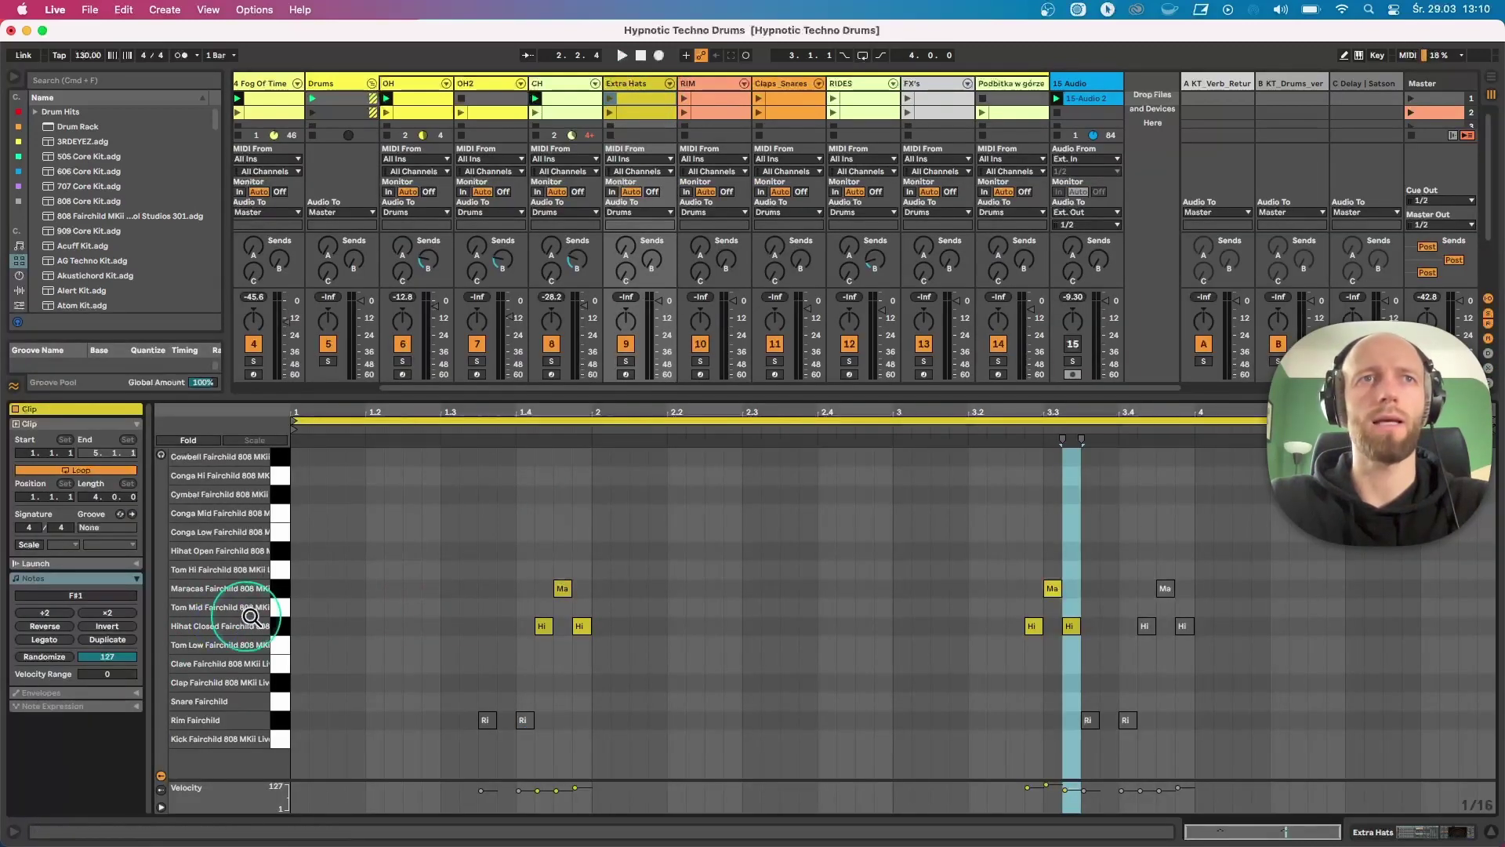
left_click(613, 96)
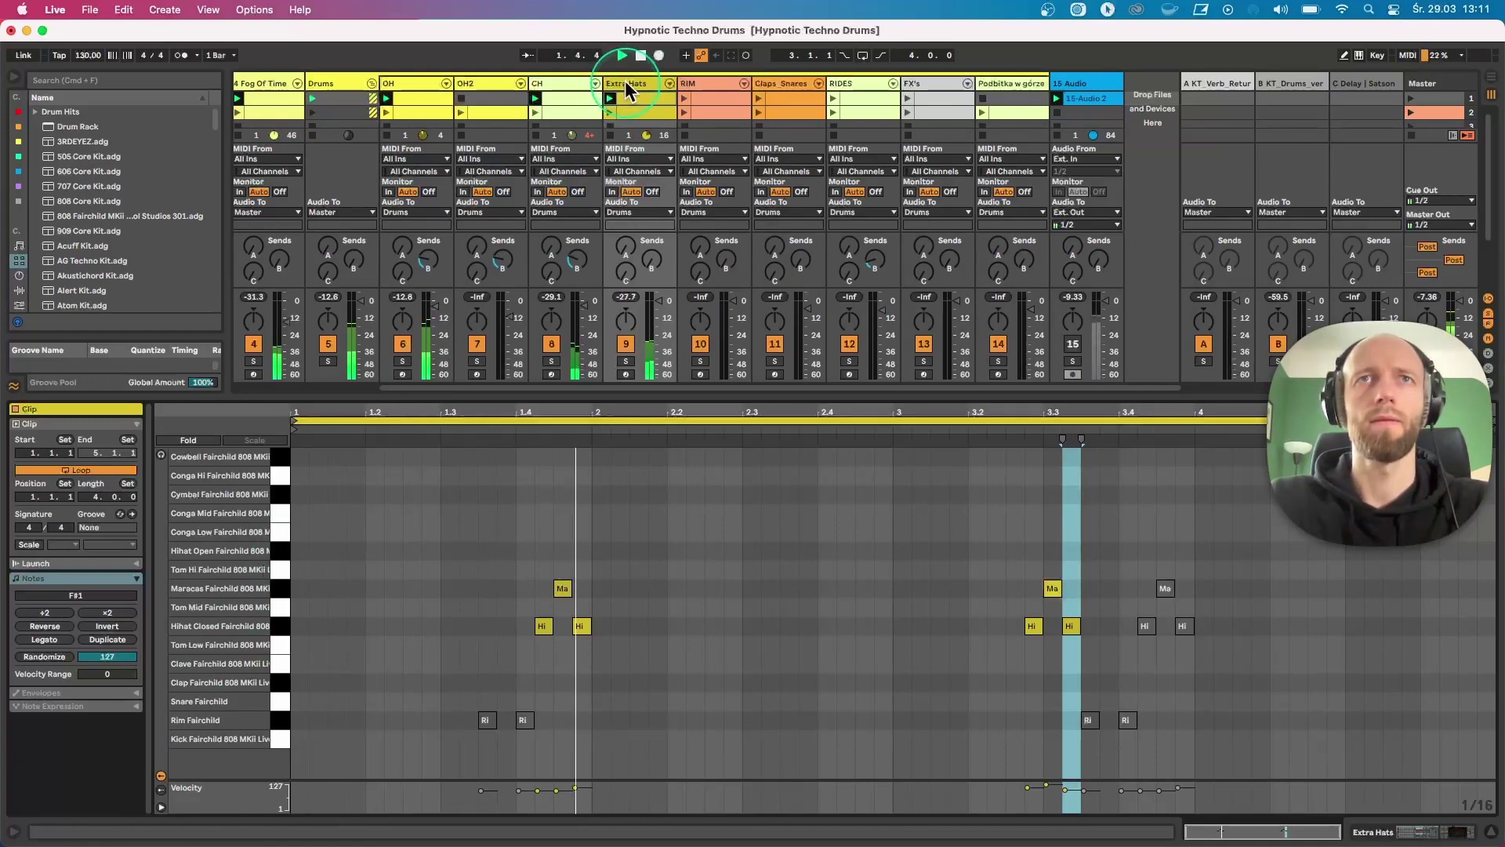
key("space")
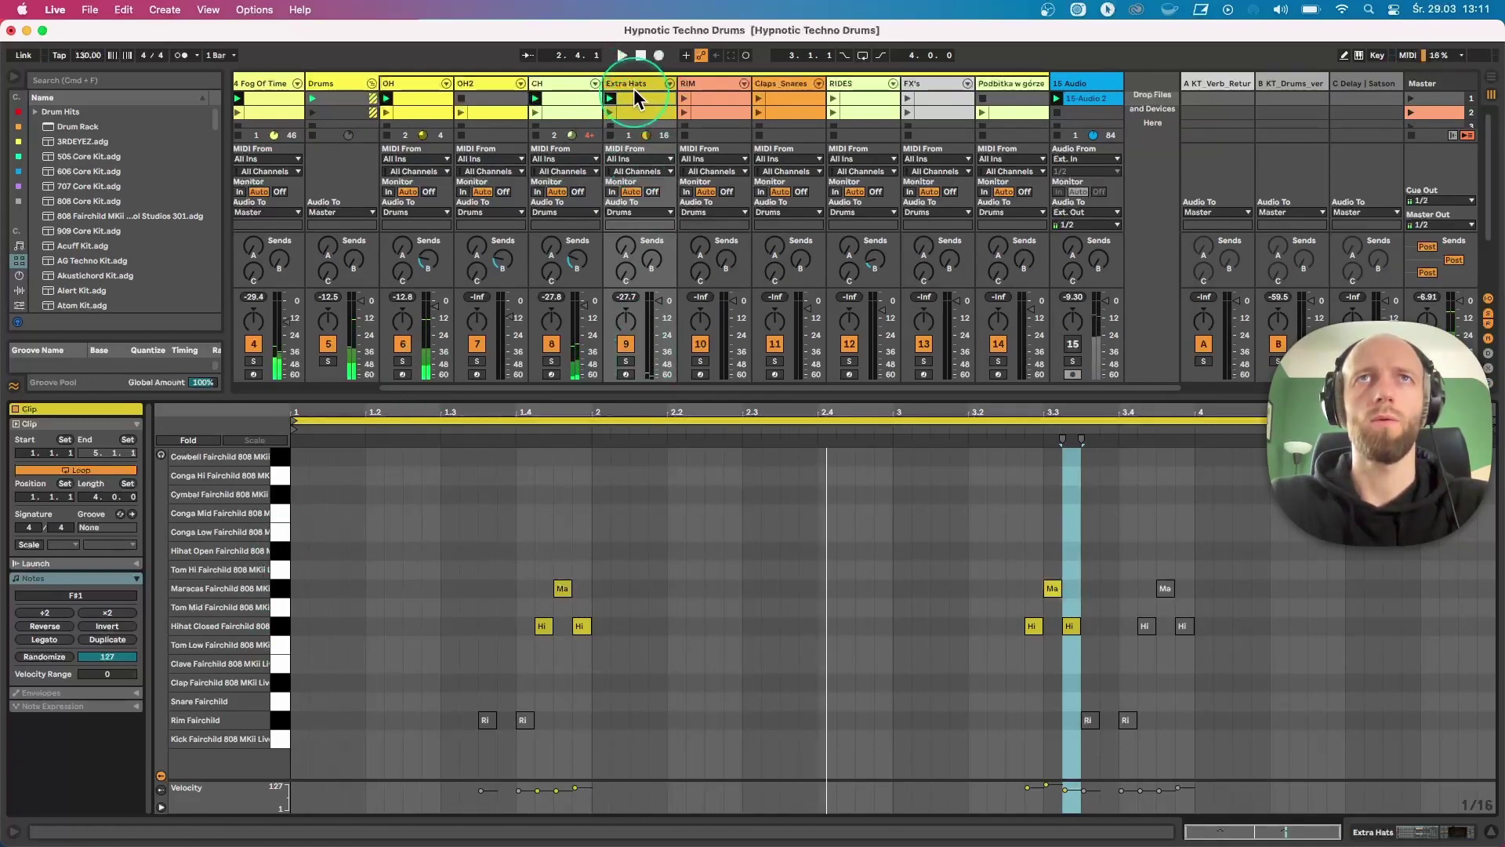
- Deactivate the 4 Fog Of Time track and play the mix with the Extra Hats
double_click(632, 83)
scroll(402, 187, "left", 3)
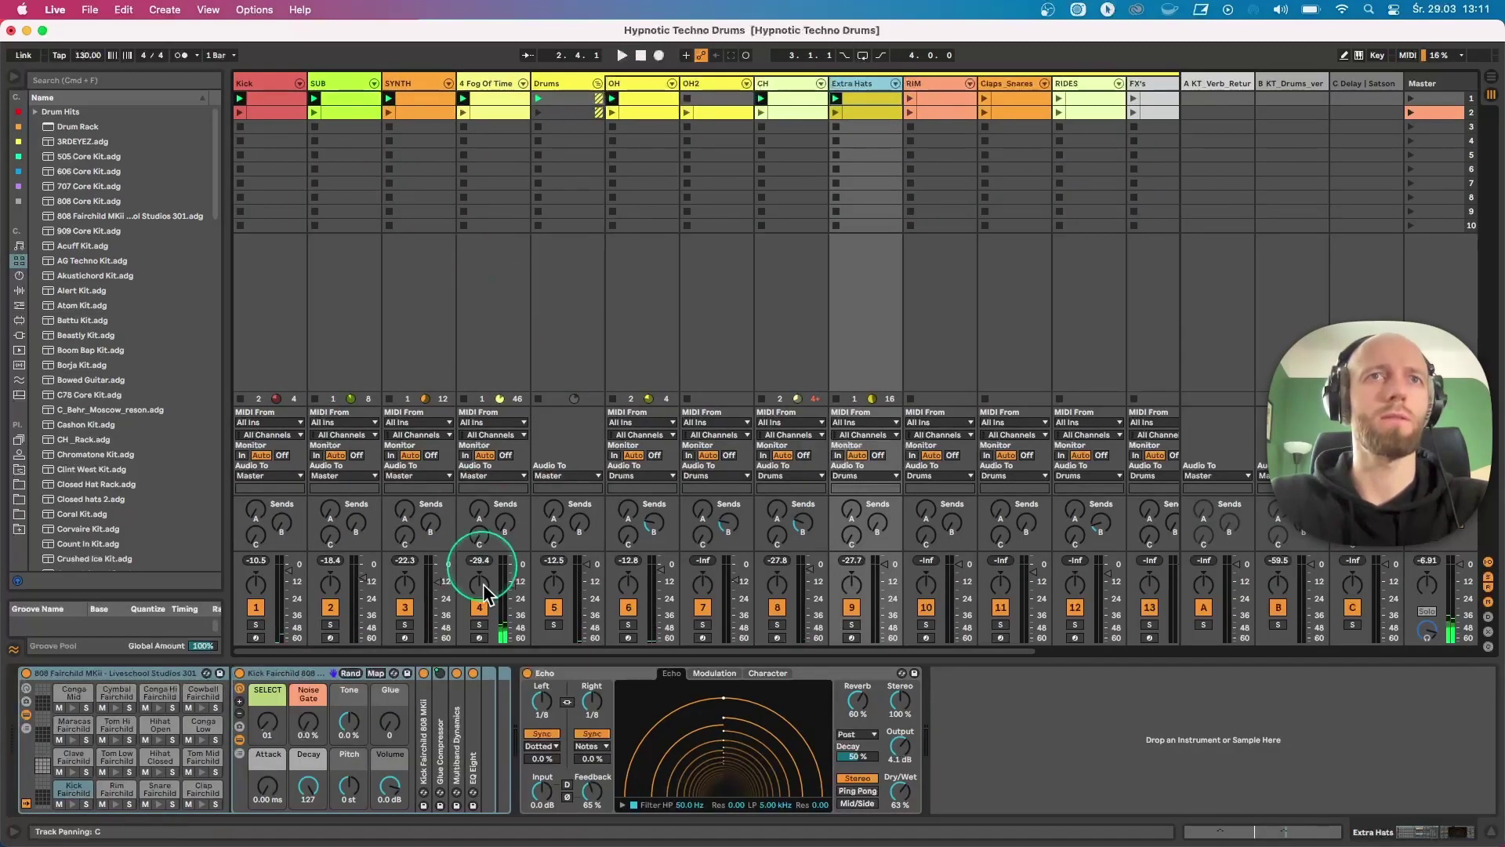
left_click(775, 195)
key("space")
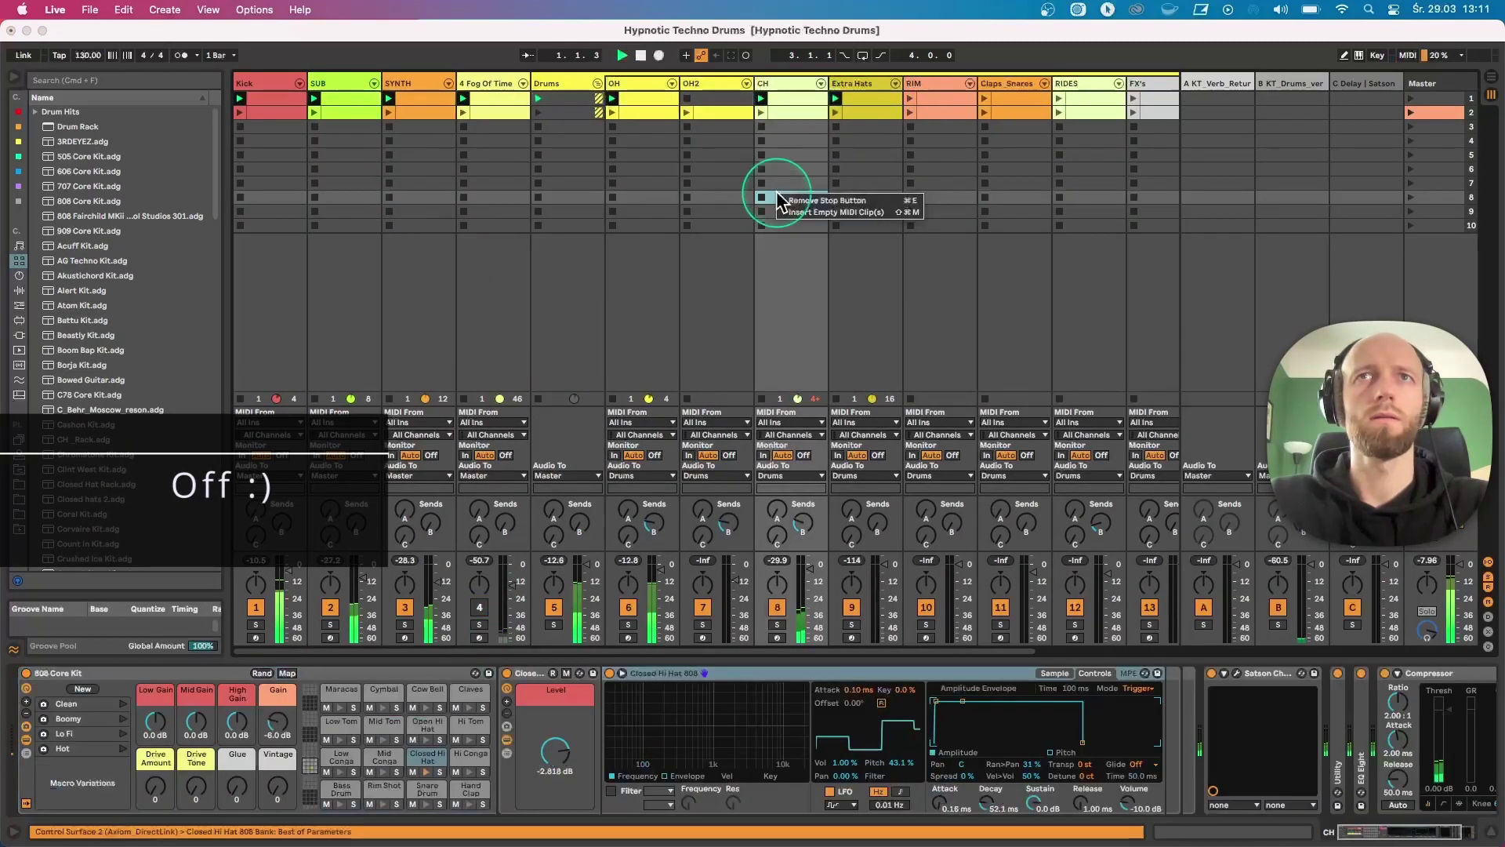
- Enable Wobble in the Extra Hats track's Echo with 54 % amount and 16 % morph, auditioning it during playback
left_click(863, 84)
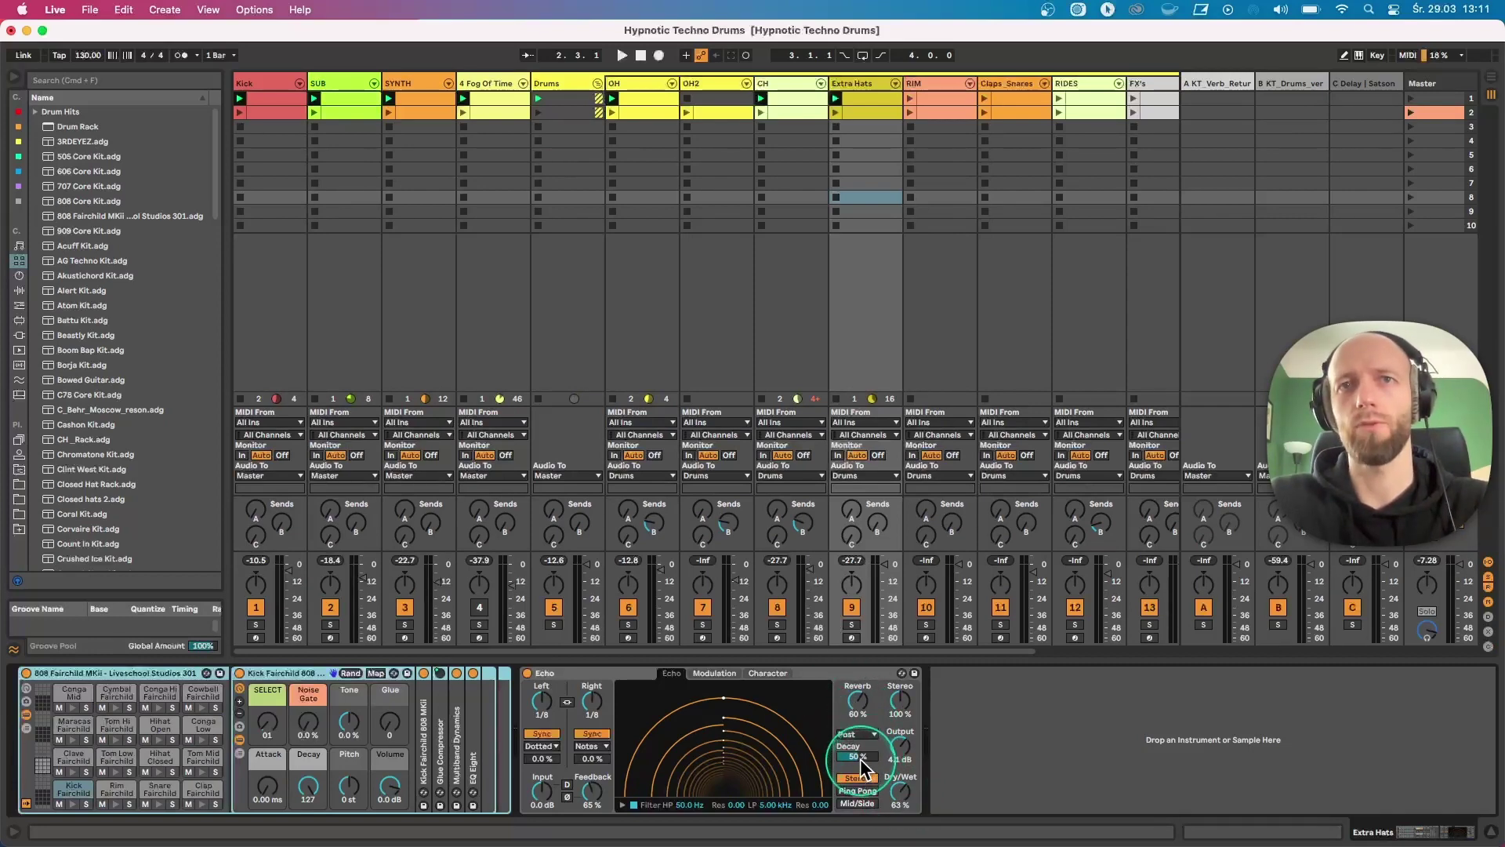
left_click(768, 673)
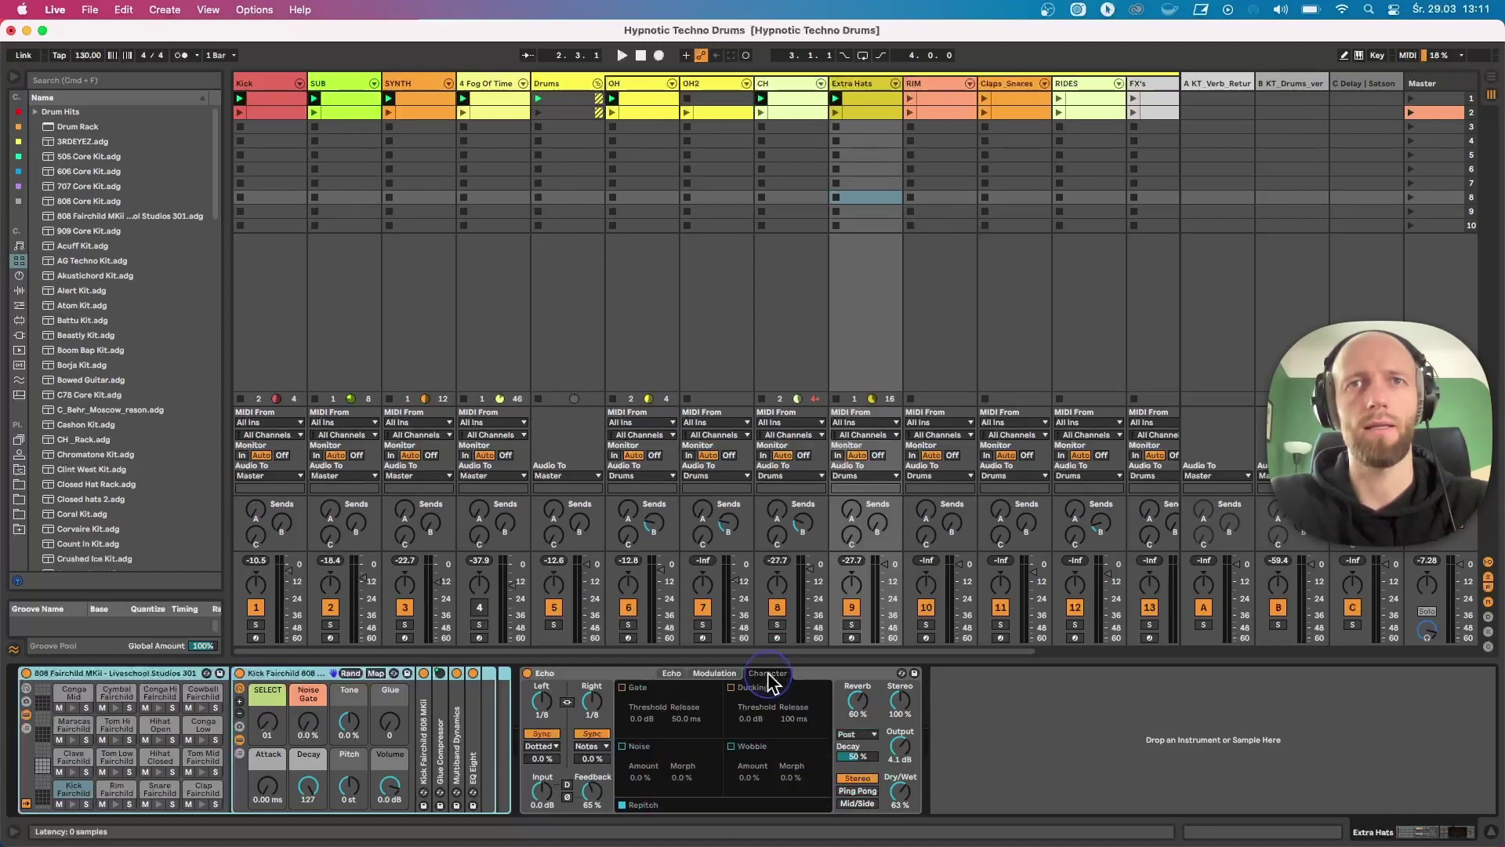
left_click(732, 745)
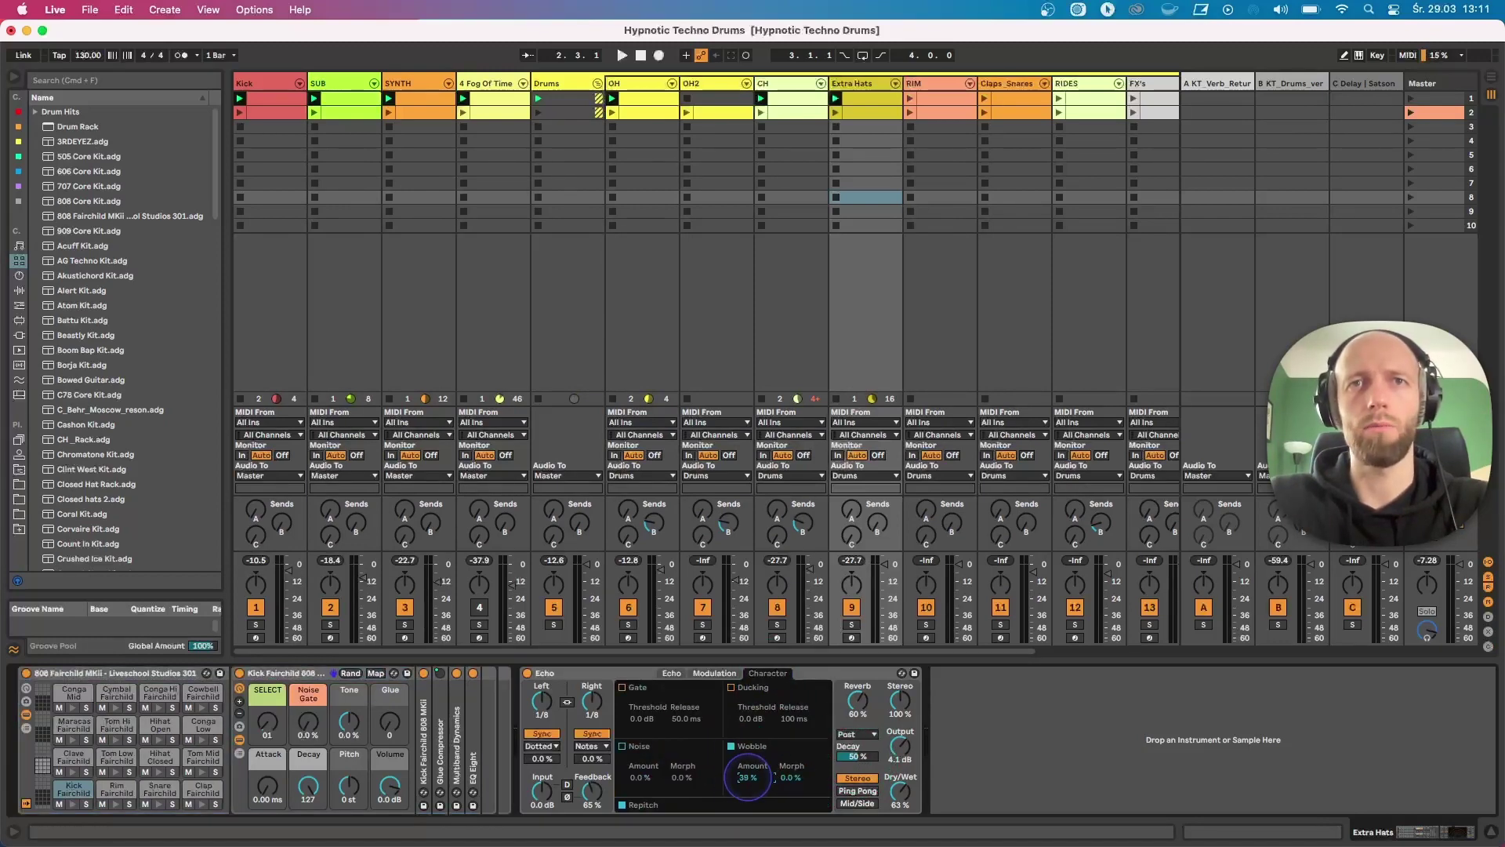
left_click_drag(748, 777, 788, 776)
key("space")
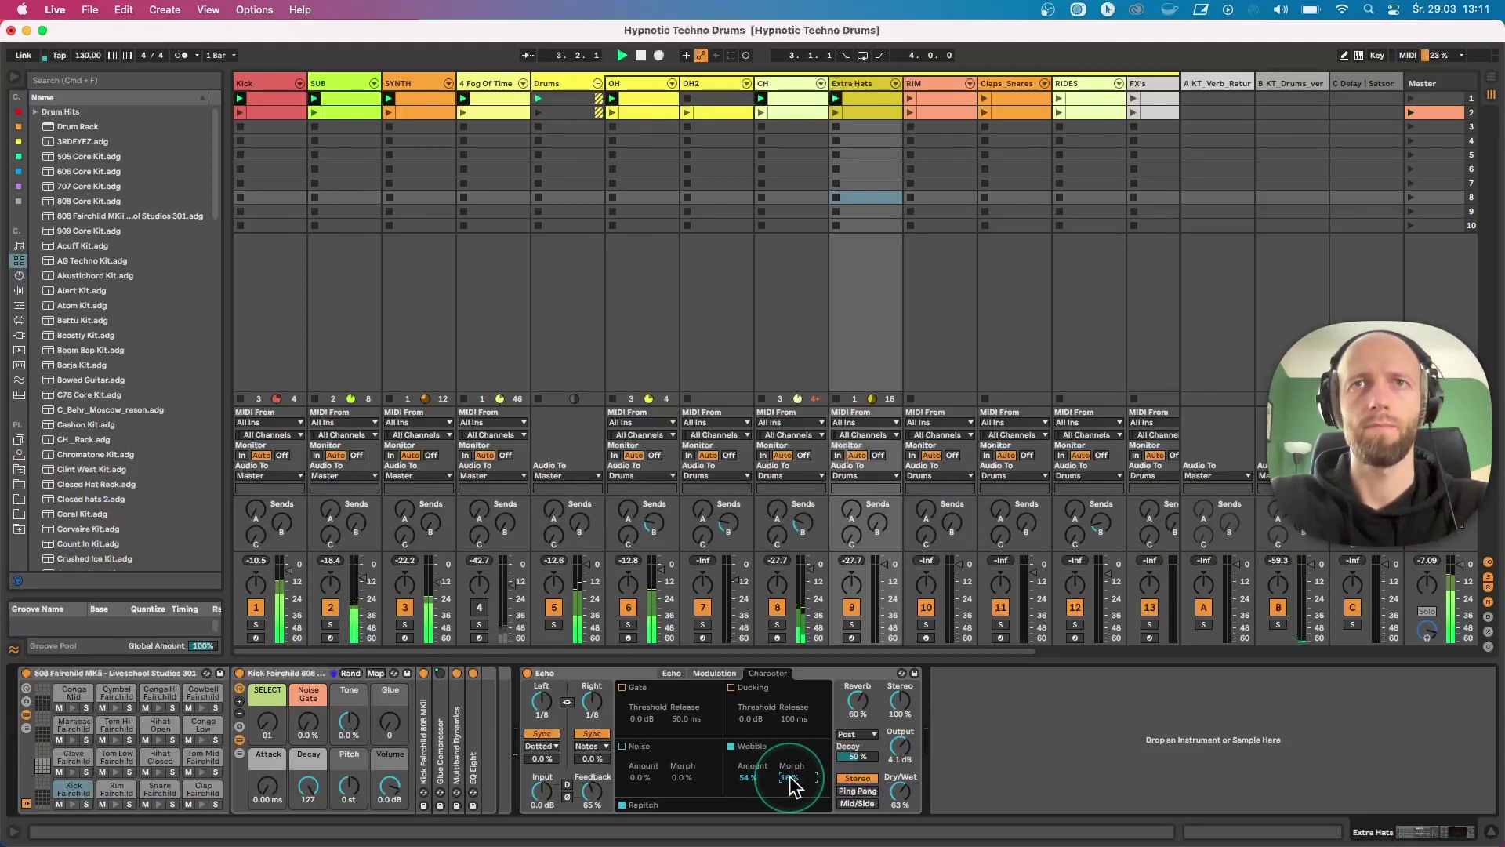
left_click_drag(794, 785, 919, 643)
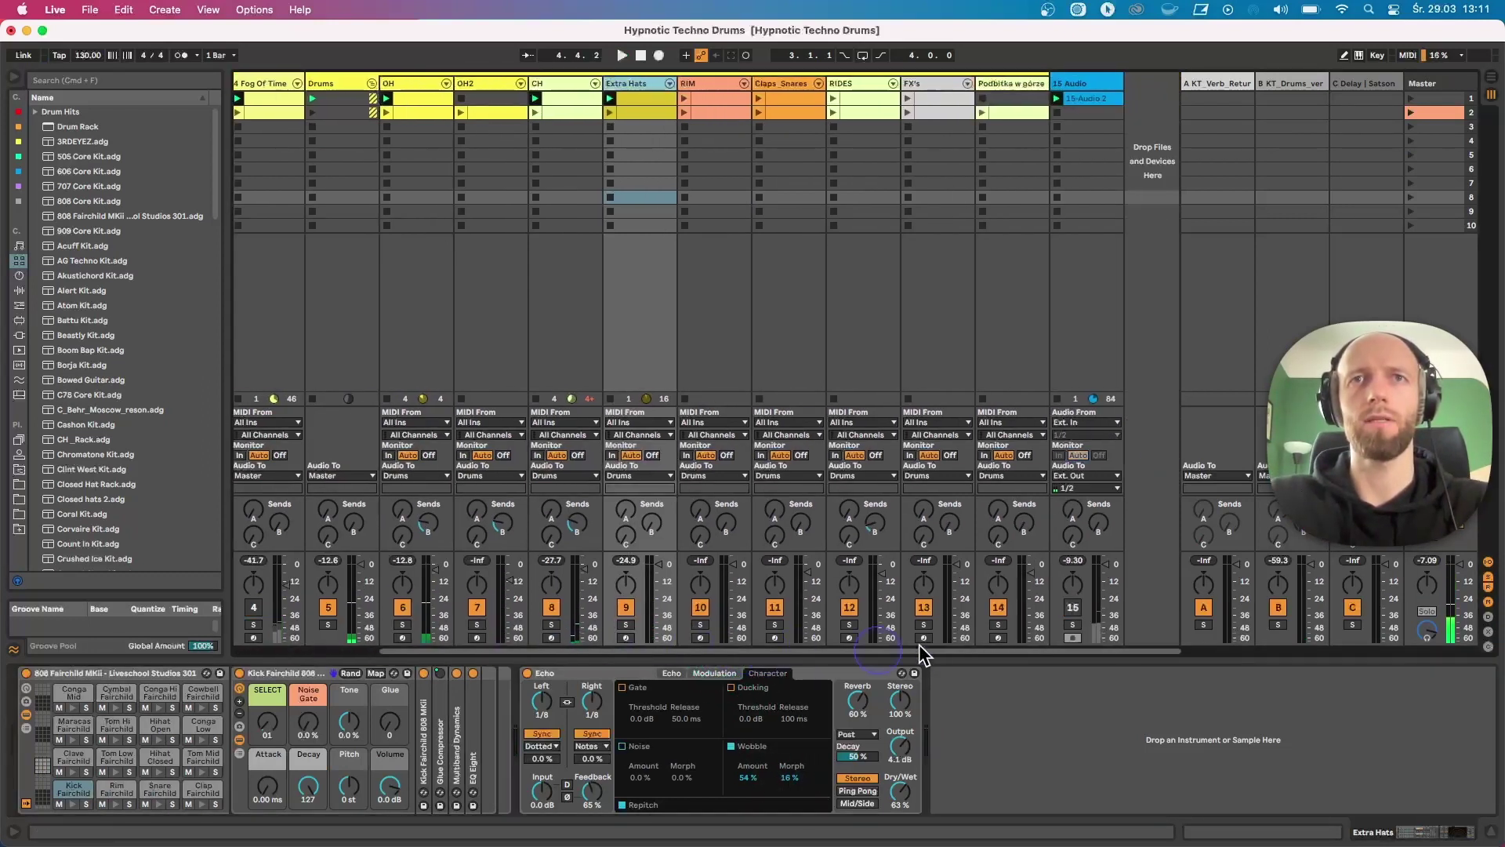
- Compare the first Extra Hats and RIM clips together in one note editor, and launch the RIM clip
left_click(601, 321)
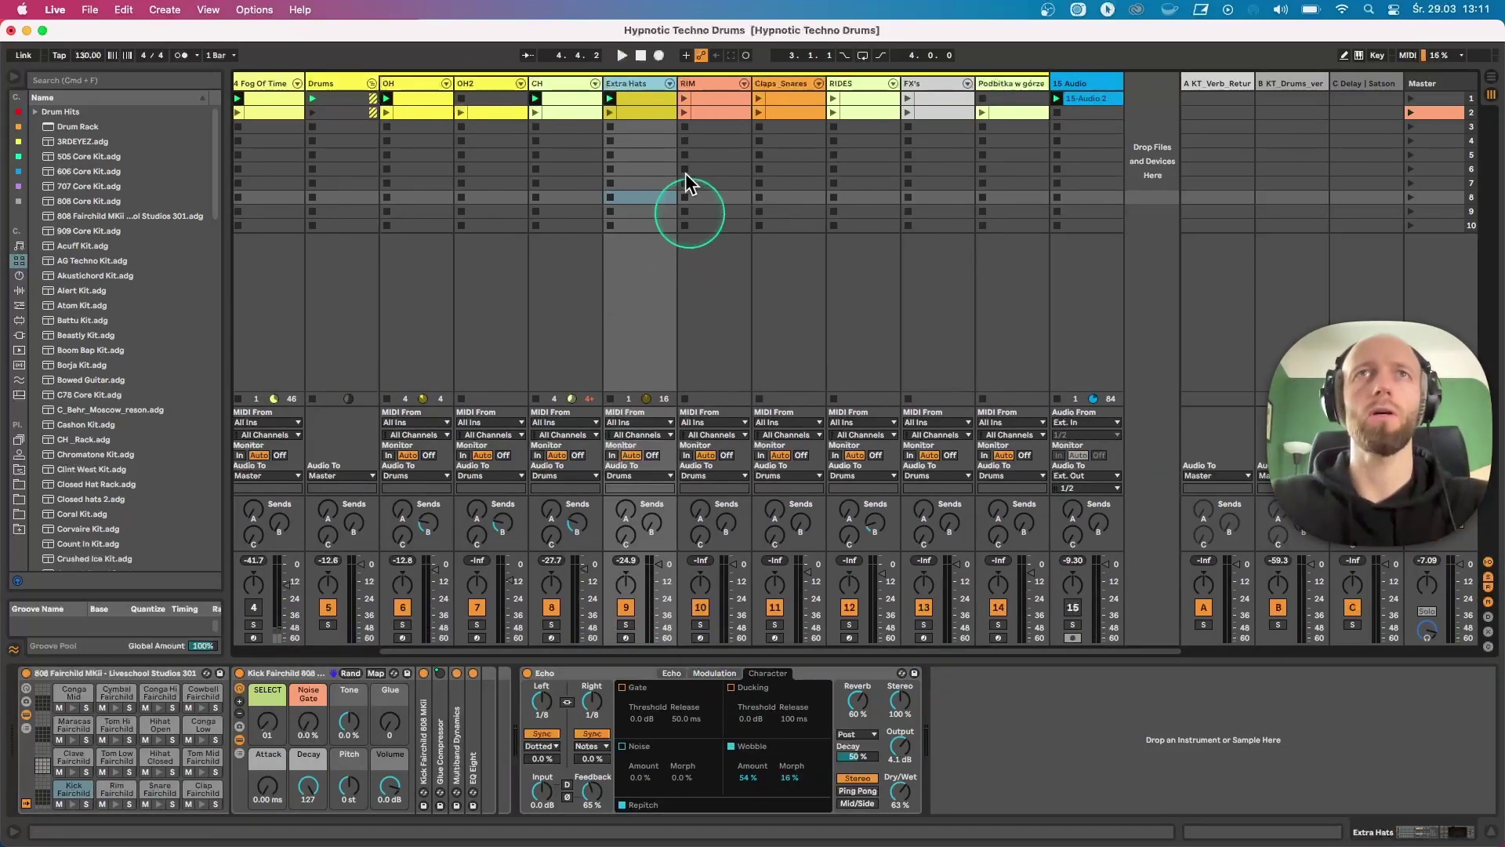
left_click(700, 97)
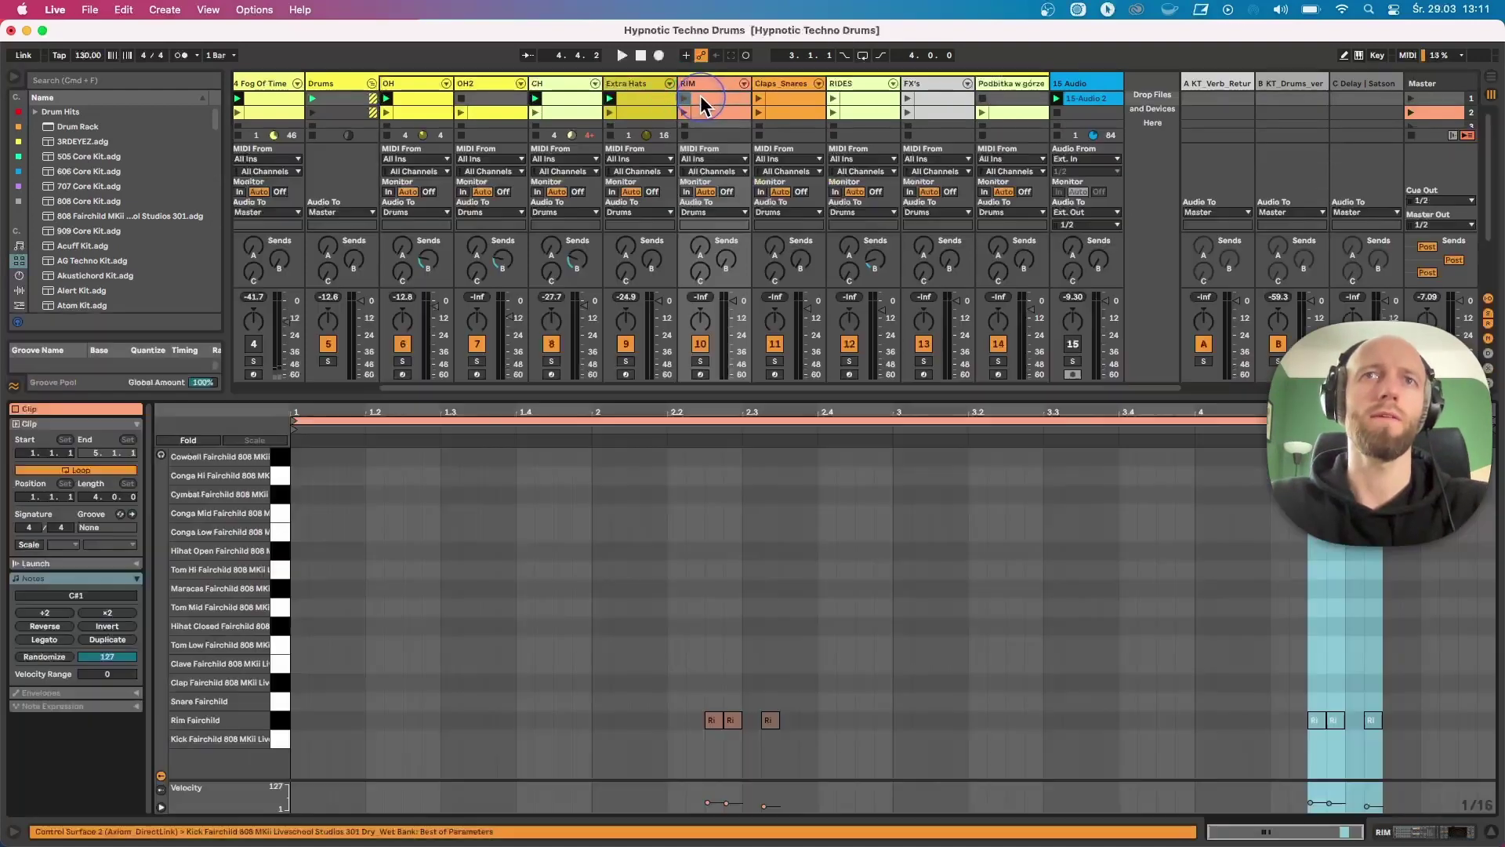
left_click(642, 99)
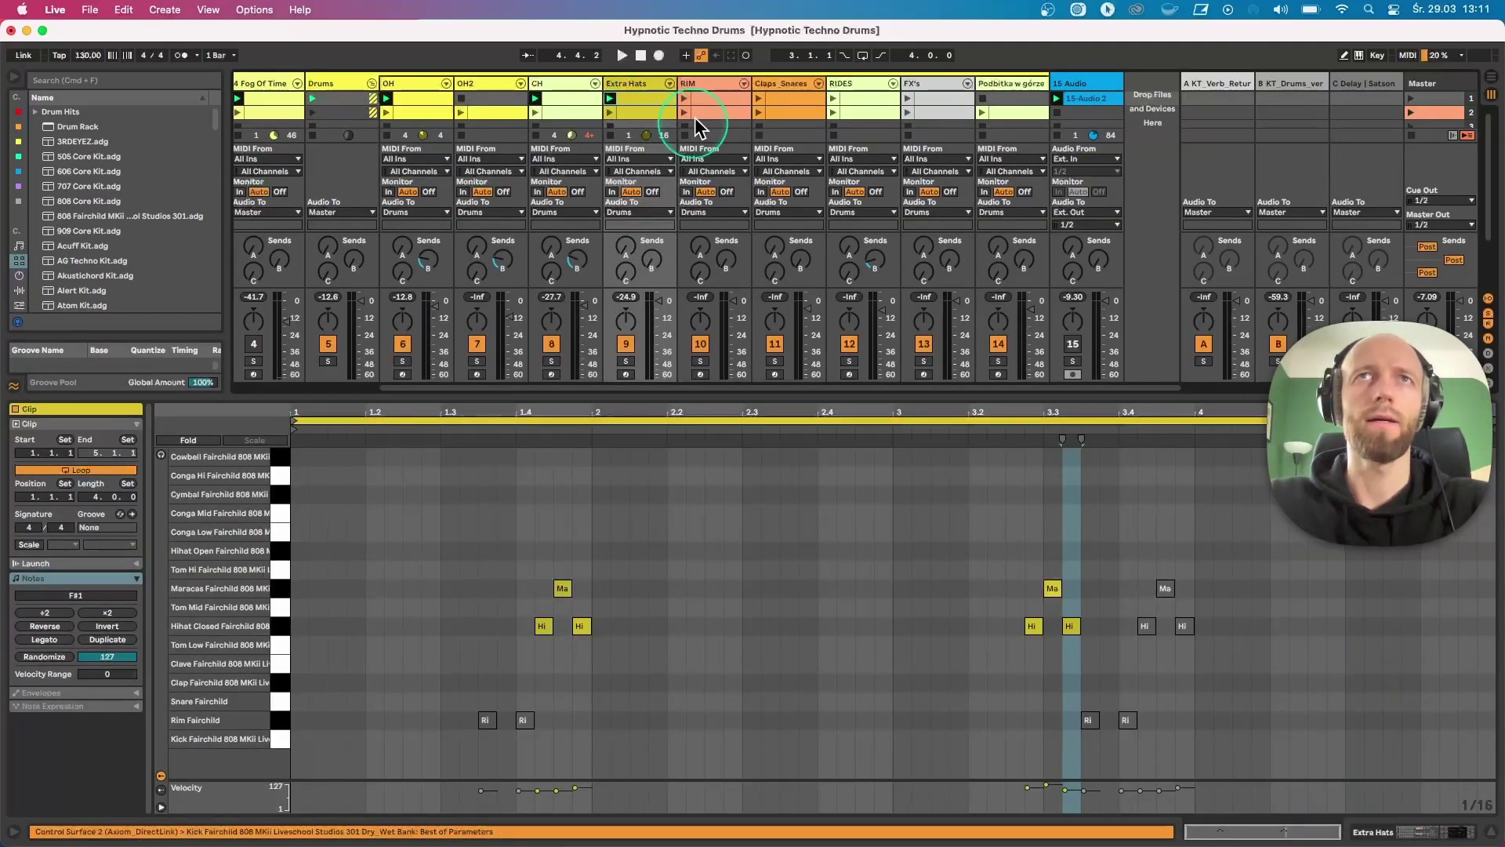
left_click(702, 98)
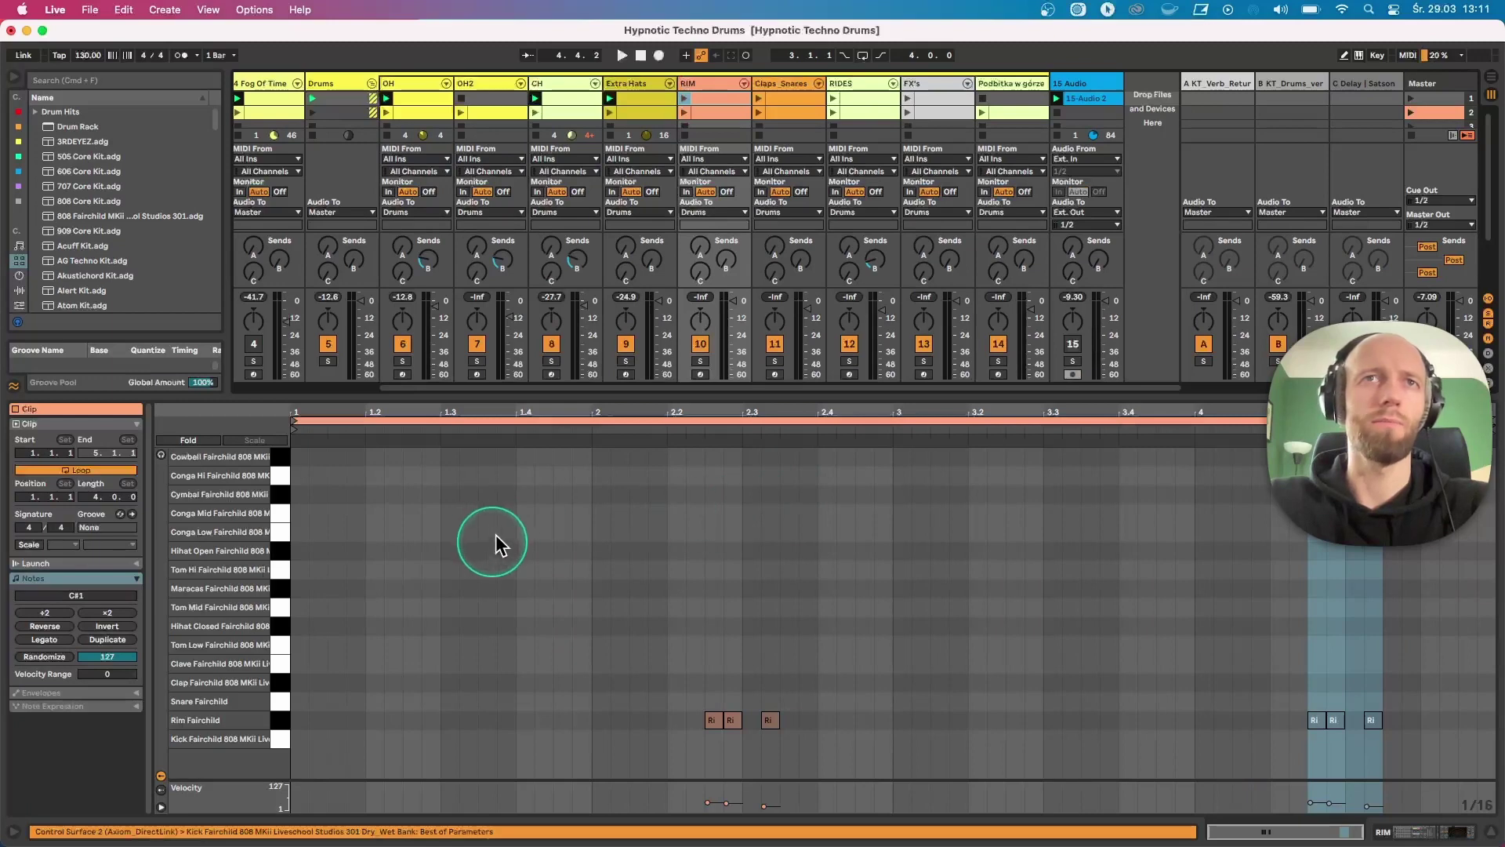
left_click(649, 98, "shift")
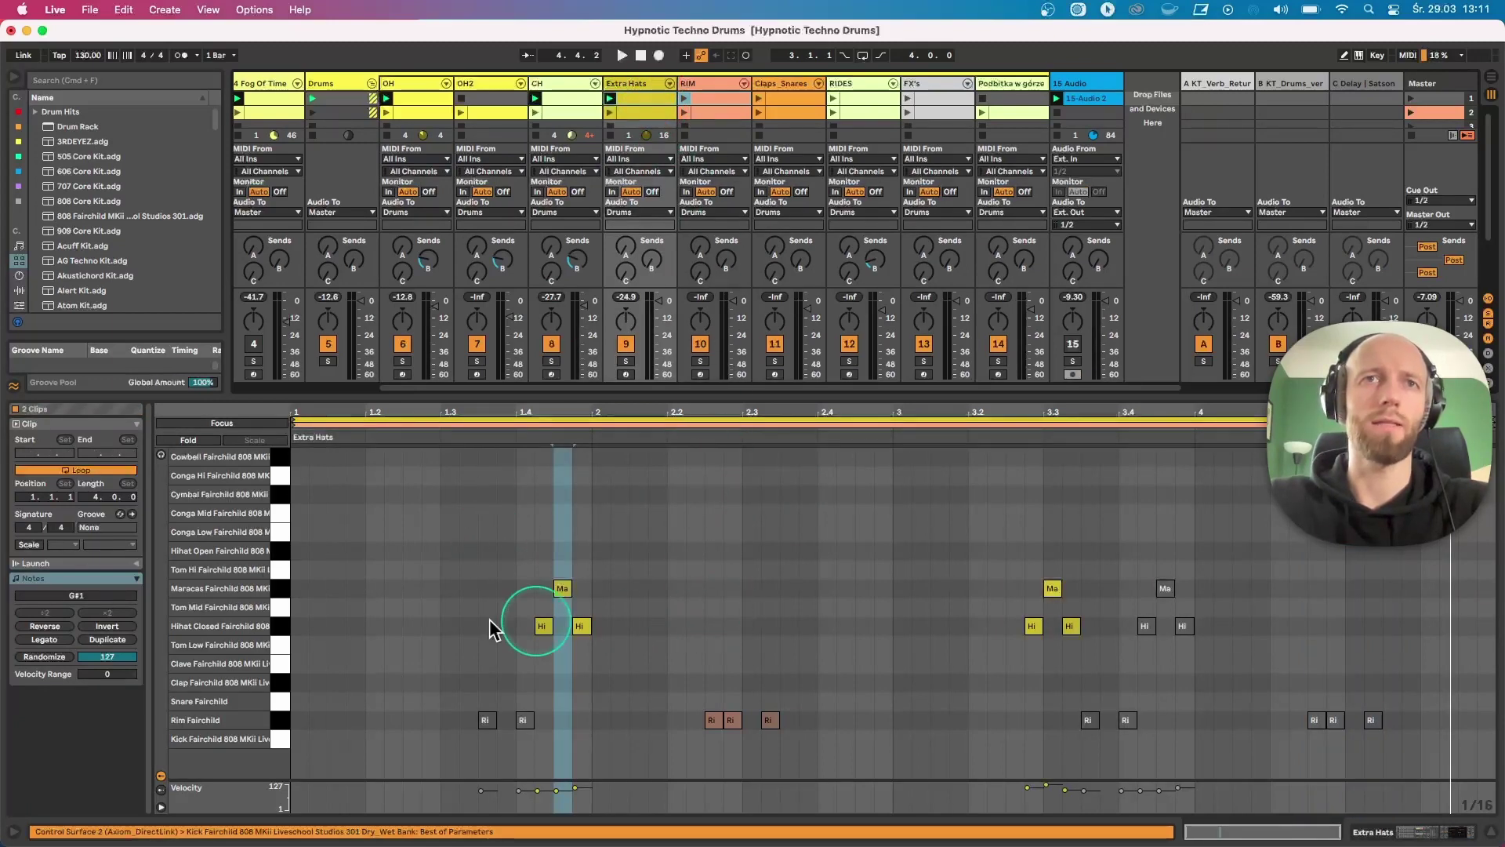
left_click(545, 632)
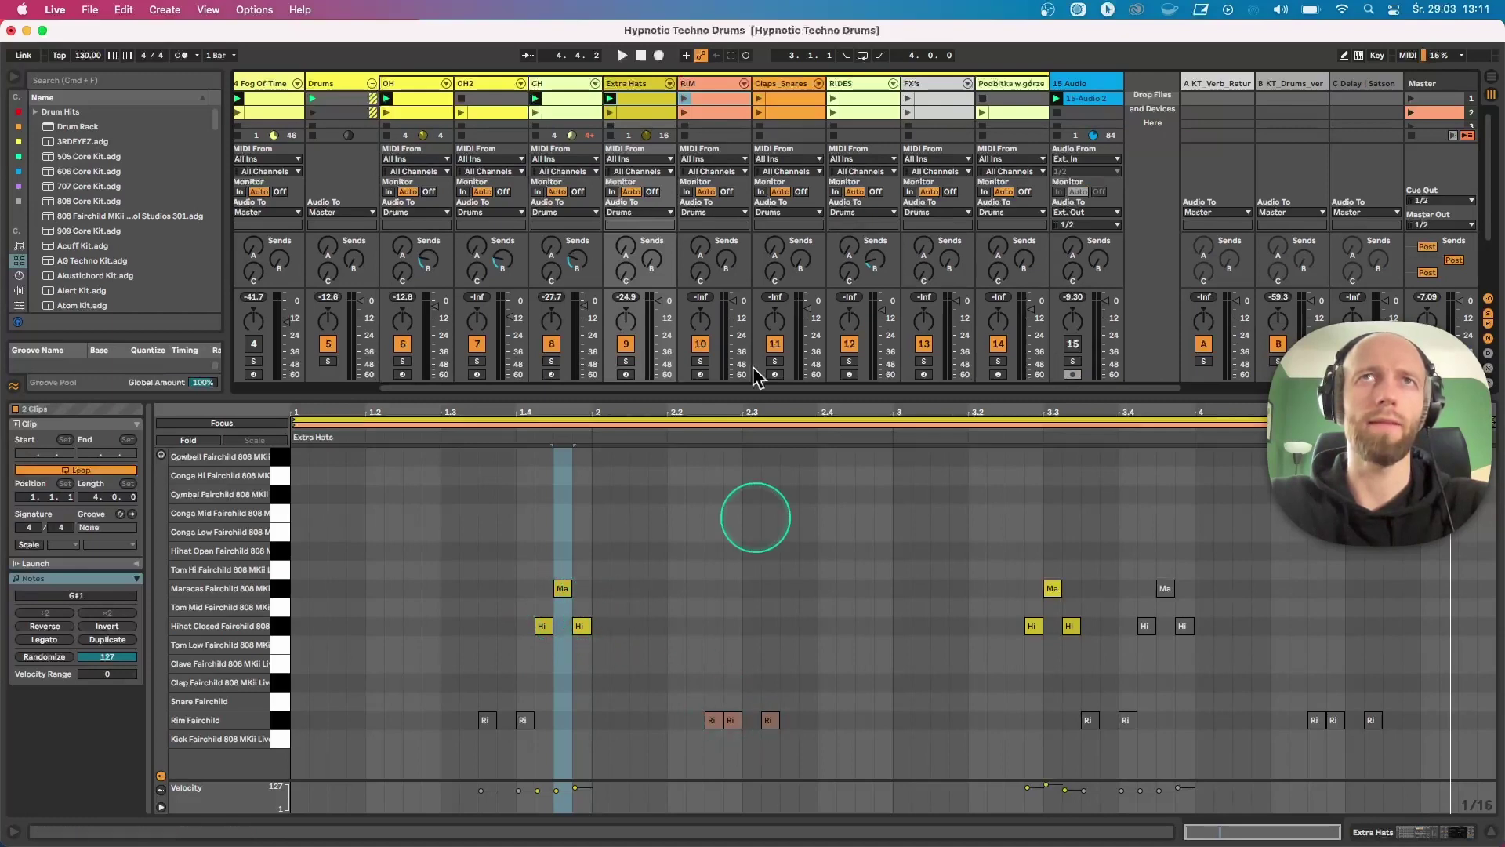
left_click(684, 98)
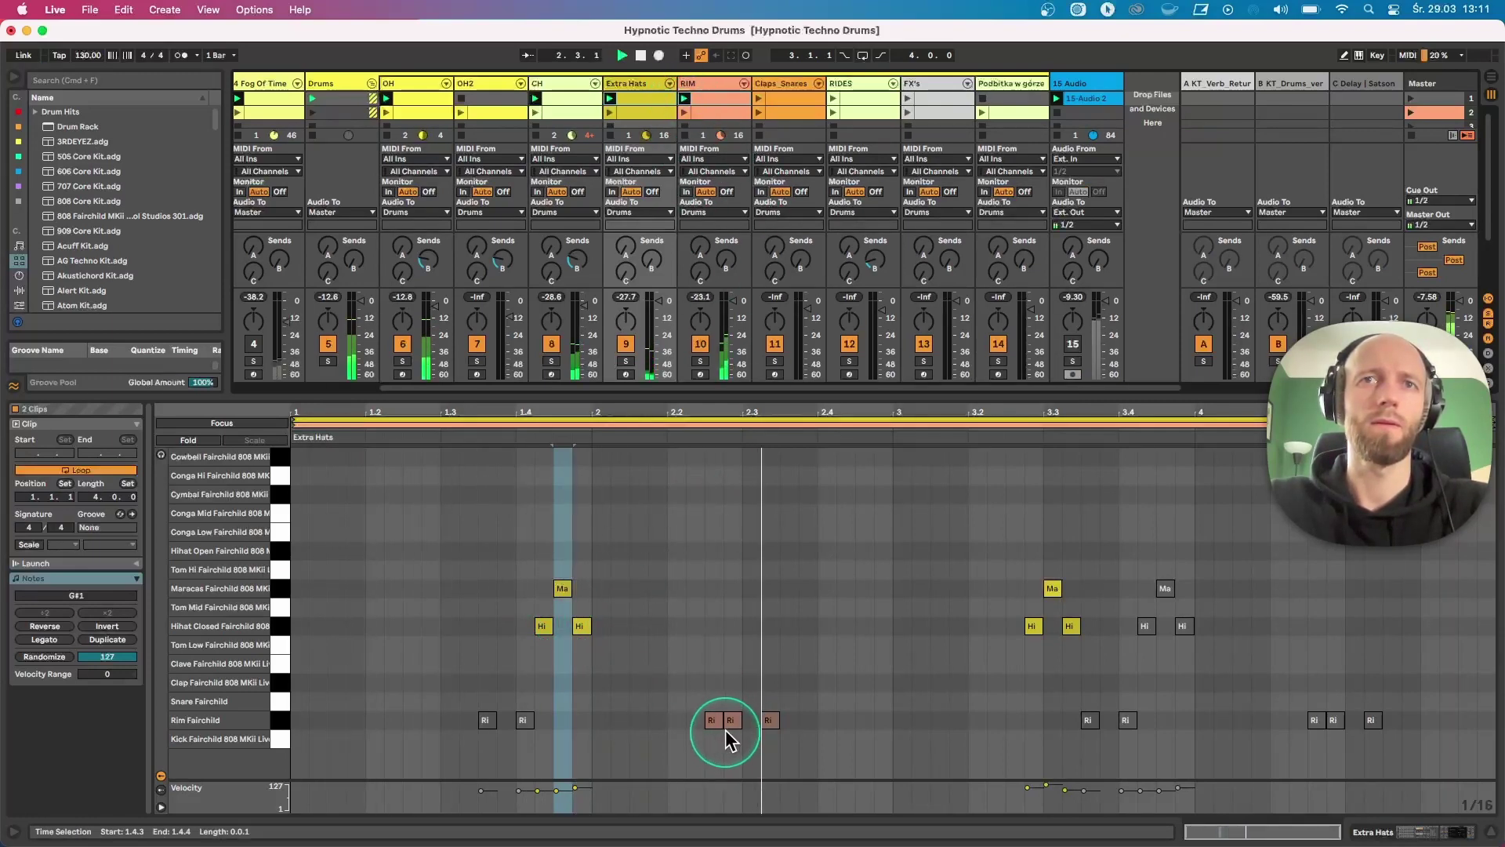
left_click(765, 723)
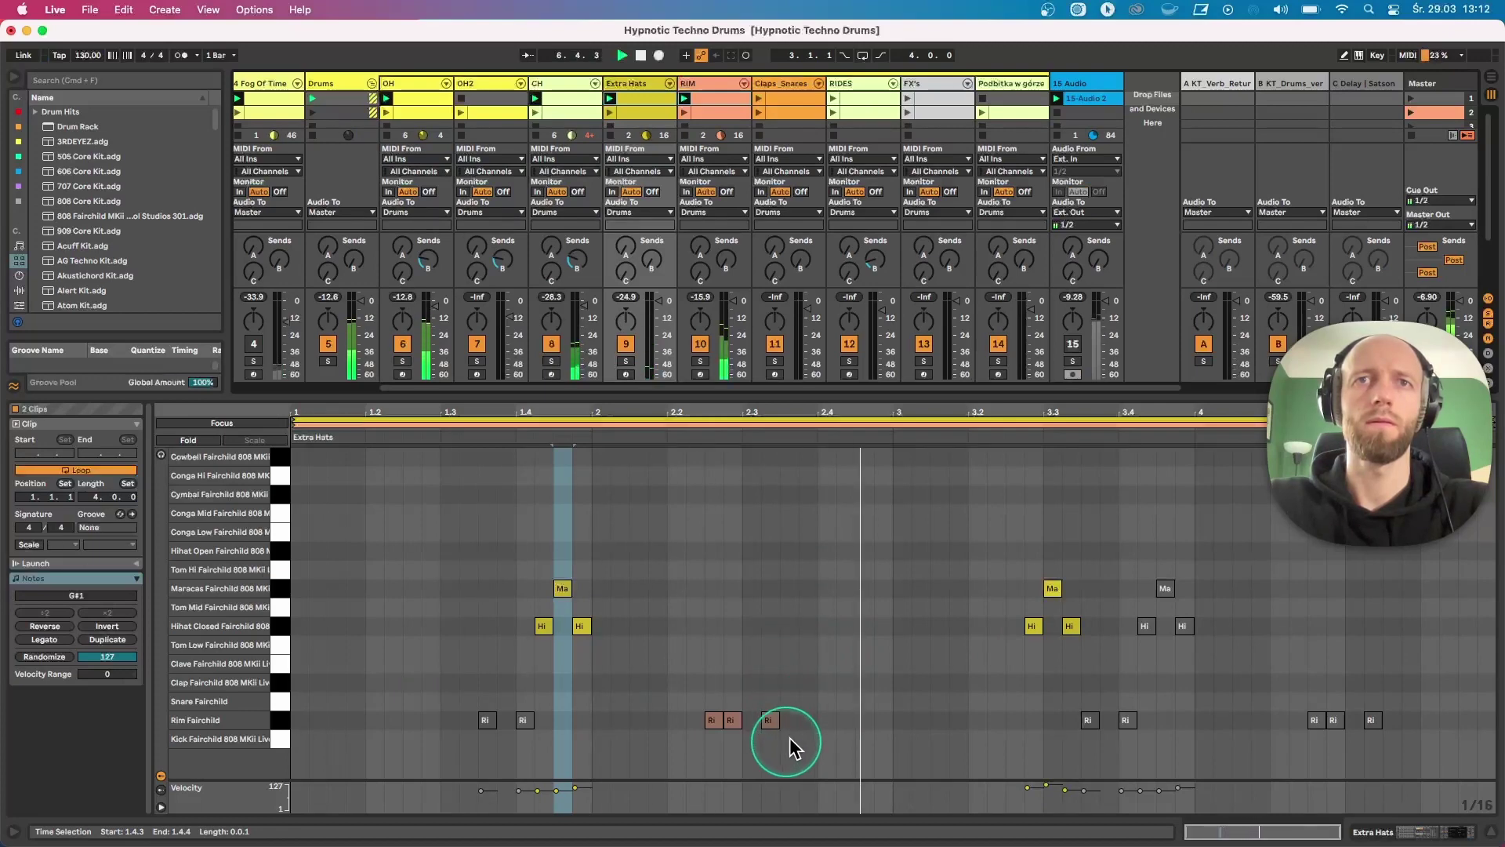
- Set the RIM track's Echo reverb to 28 % with a 25 % decay during playback
left_click(703, 91)
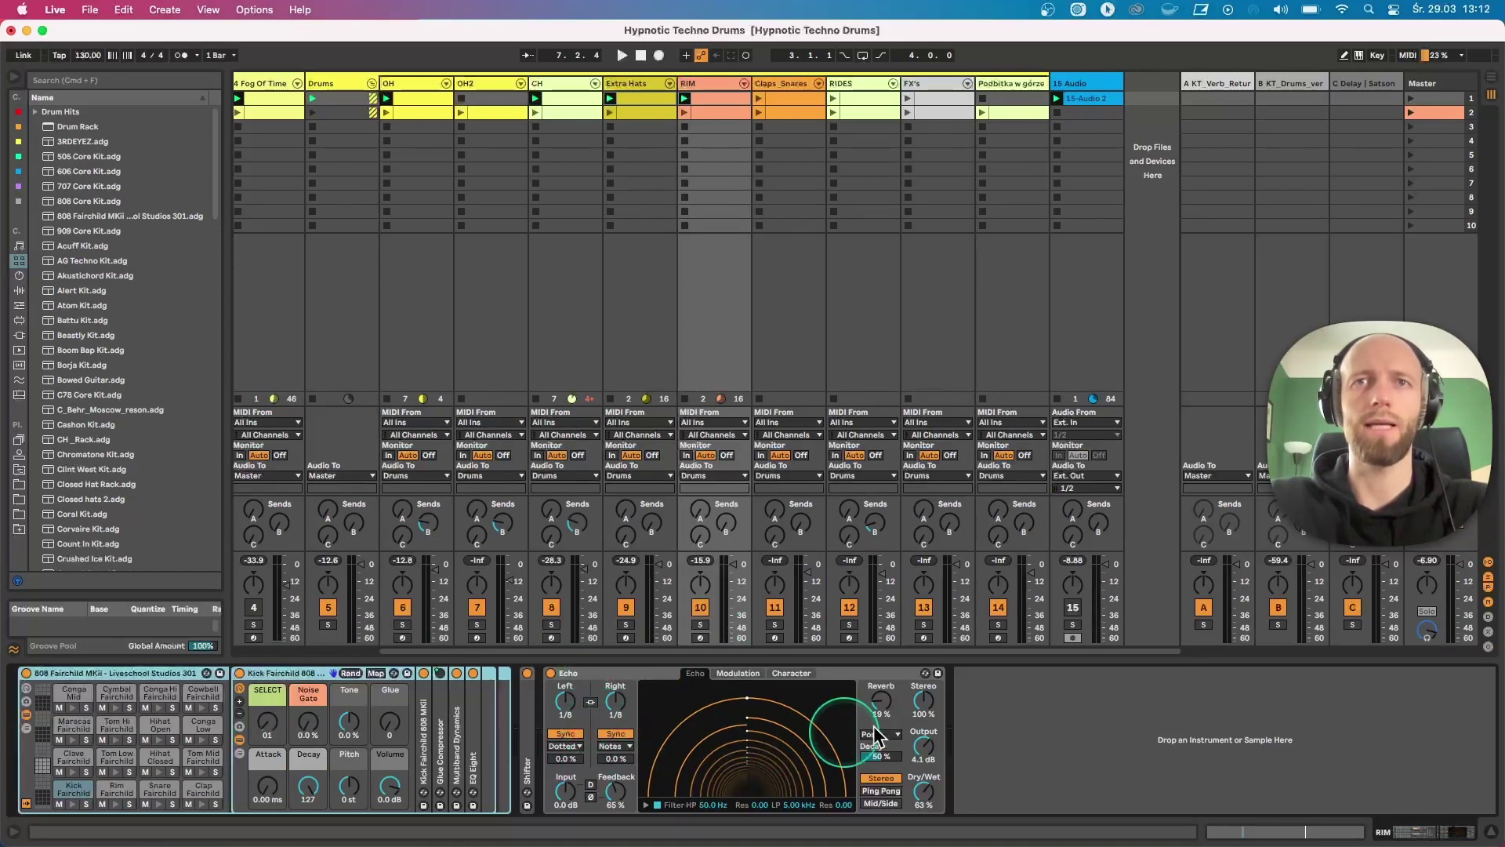
key("space")
left_click_drag(886, 715, 883, 704)
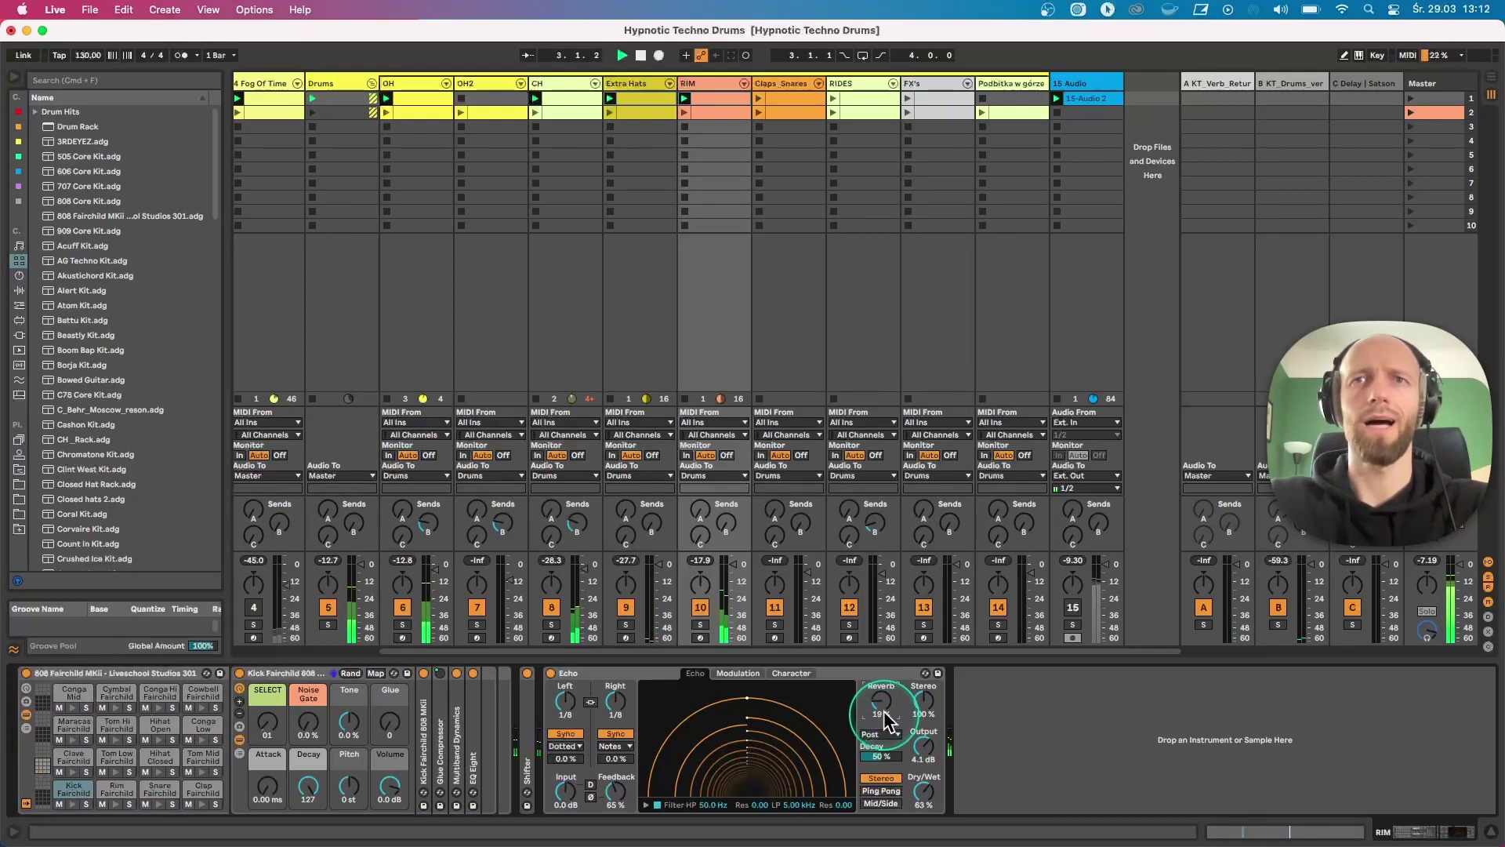
left_click_drag(876, 756, 881, 719)
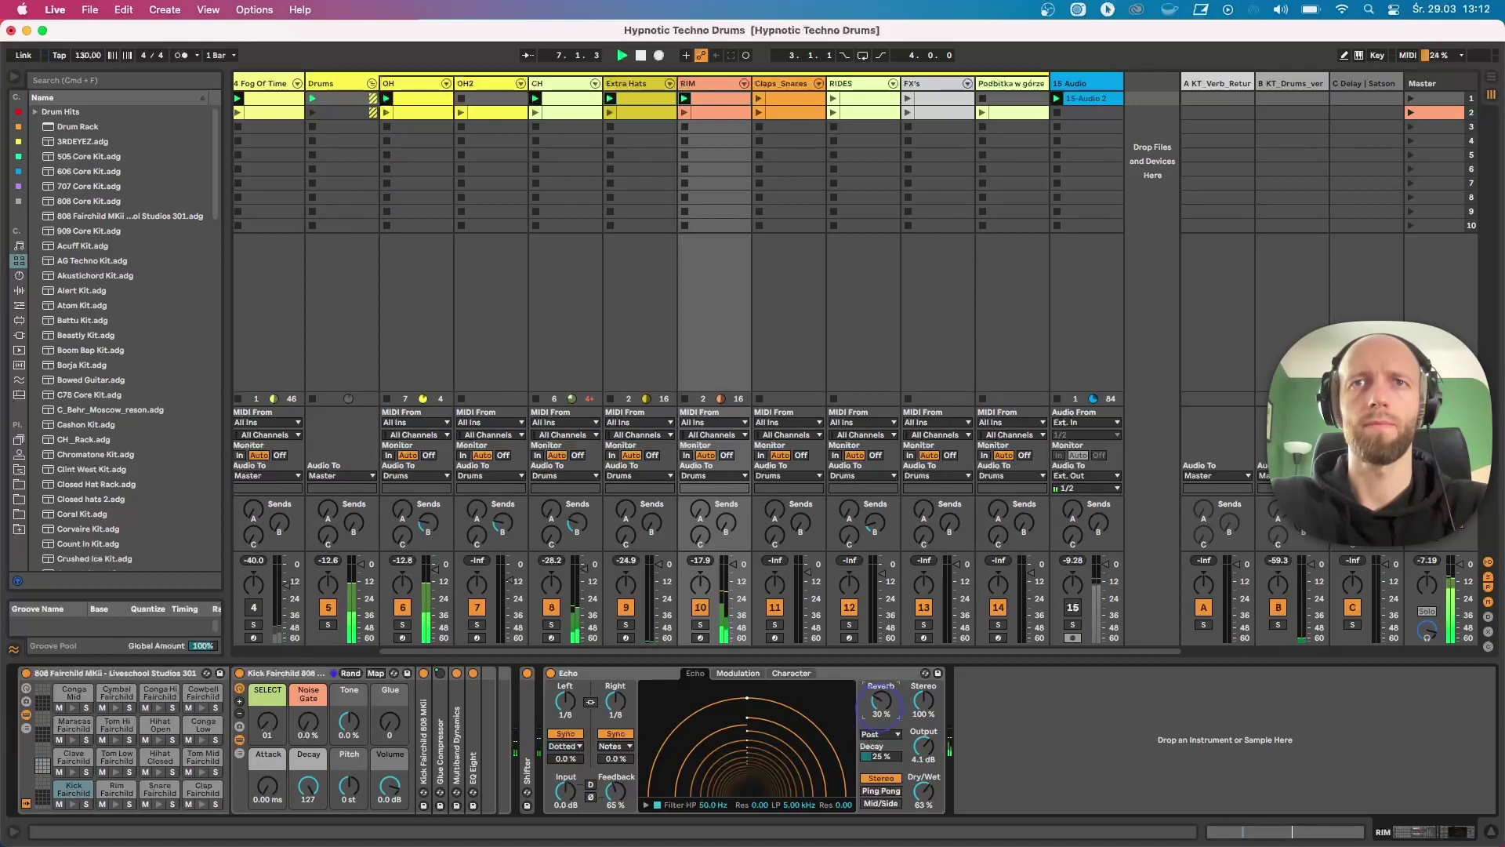
- Unfold the RIM track's Shifter, compare the sound with it bypassed and active, and set its Dry/Wet to 82 %
double_click(521, 718)
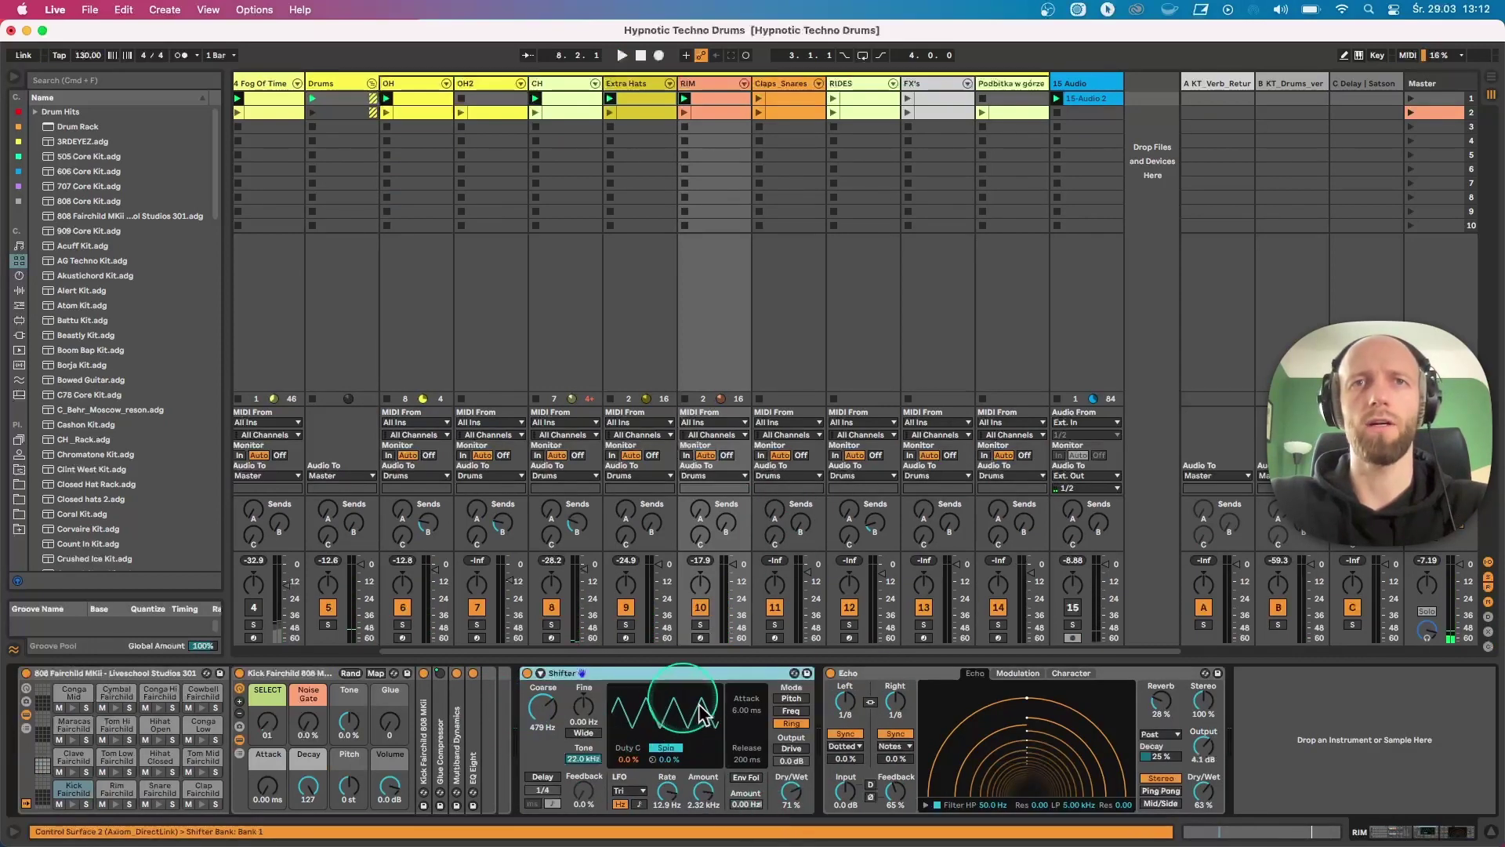
key("space")
left_click(527, 672)
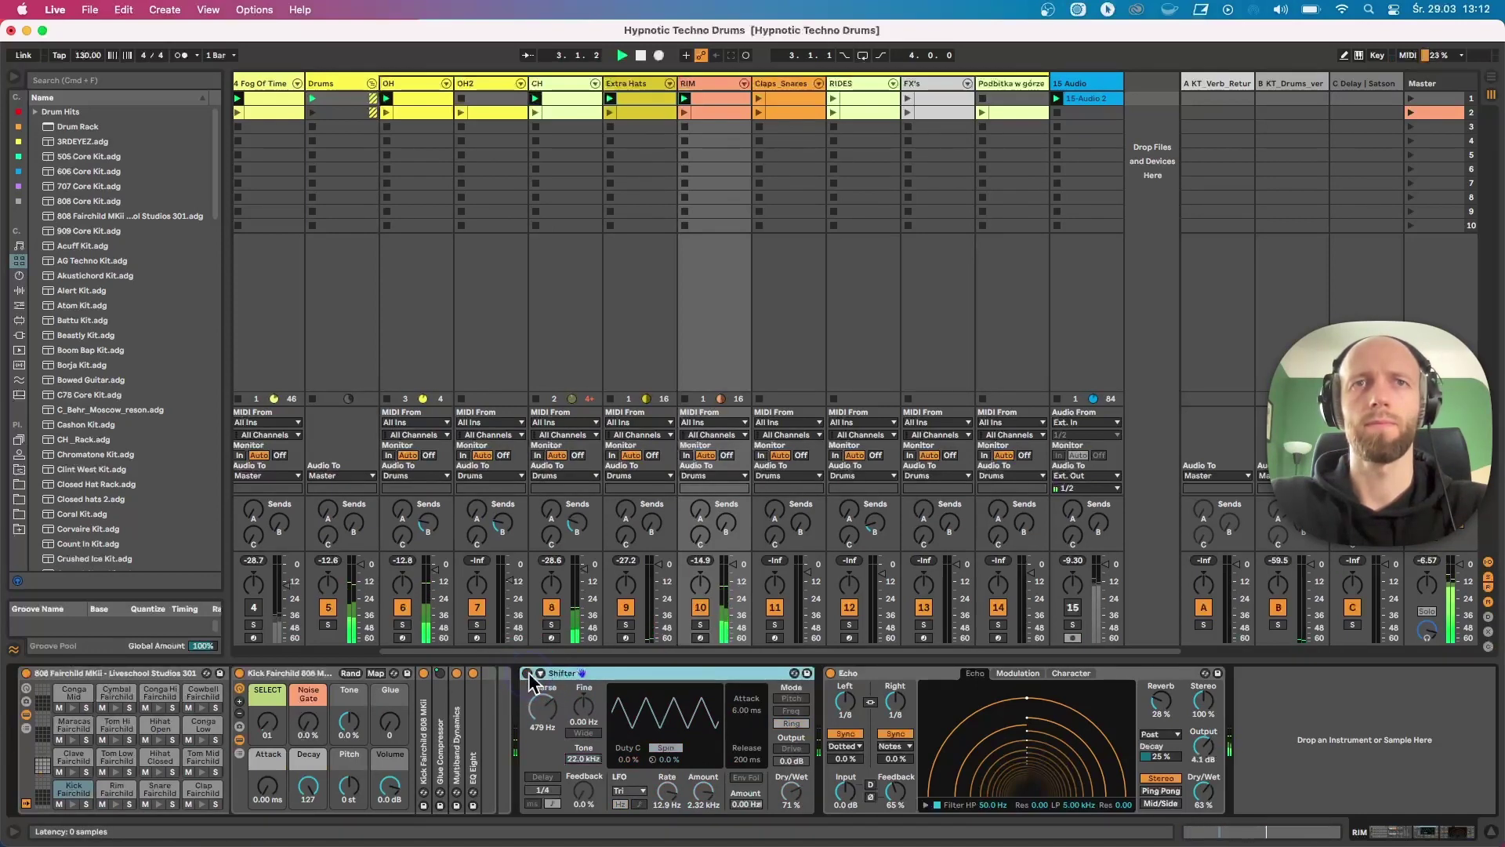
left_click(527, 673)
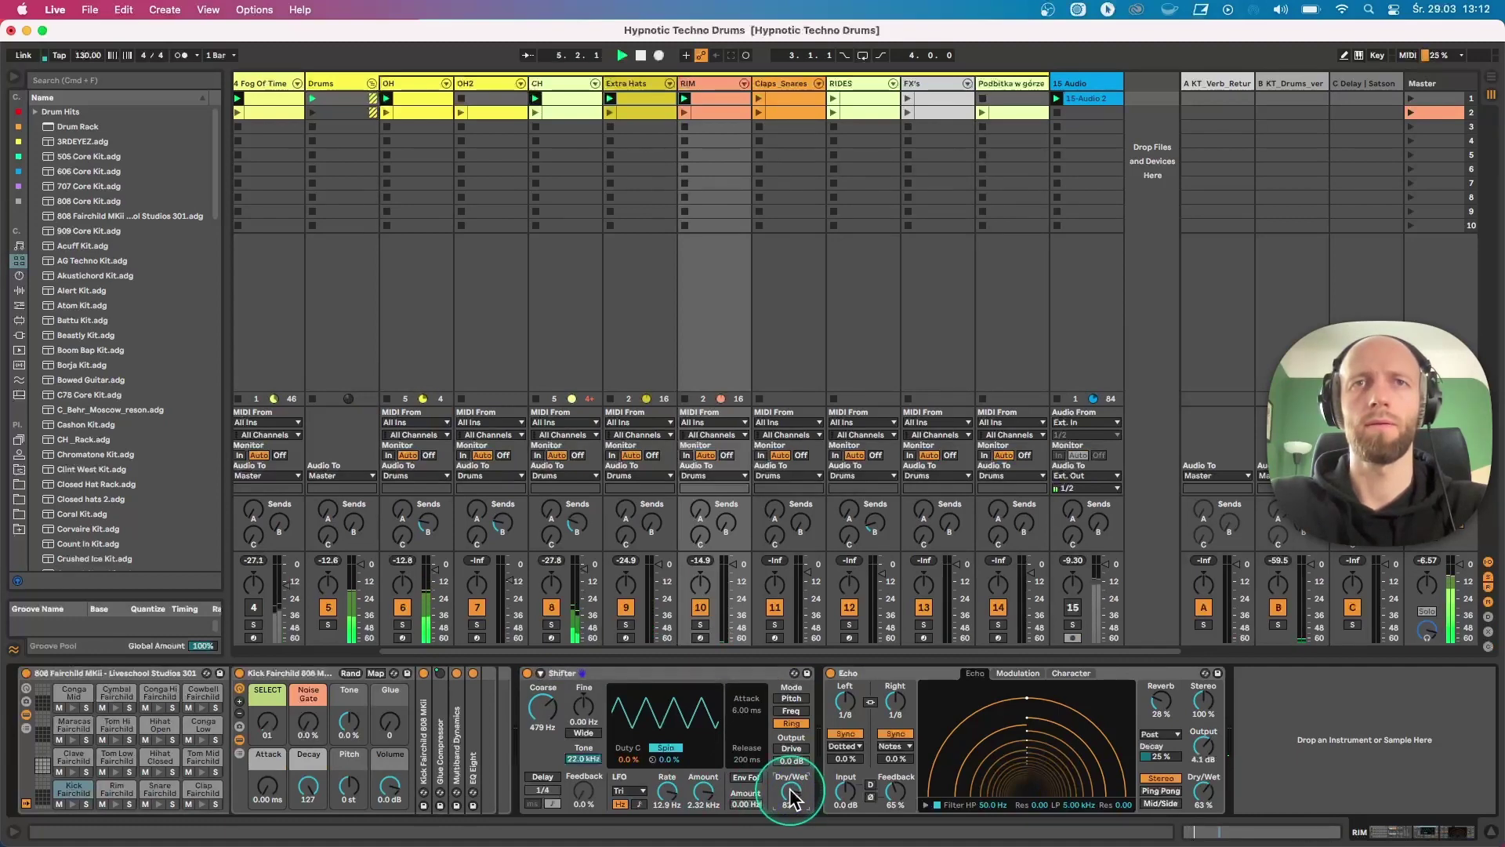
left_click(546, 719)
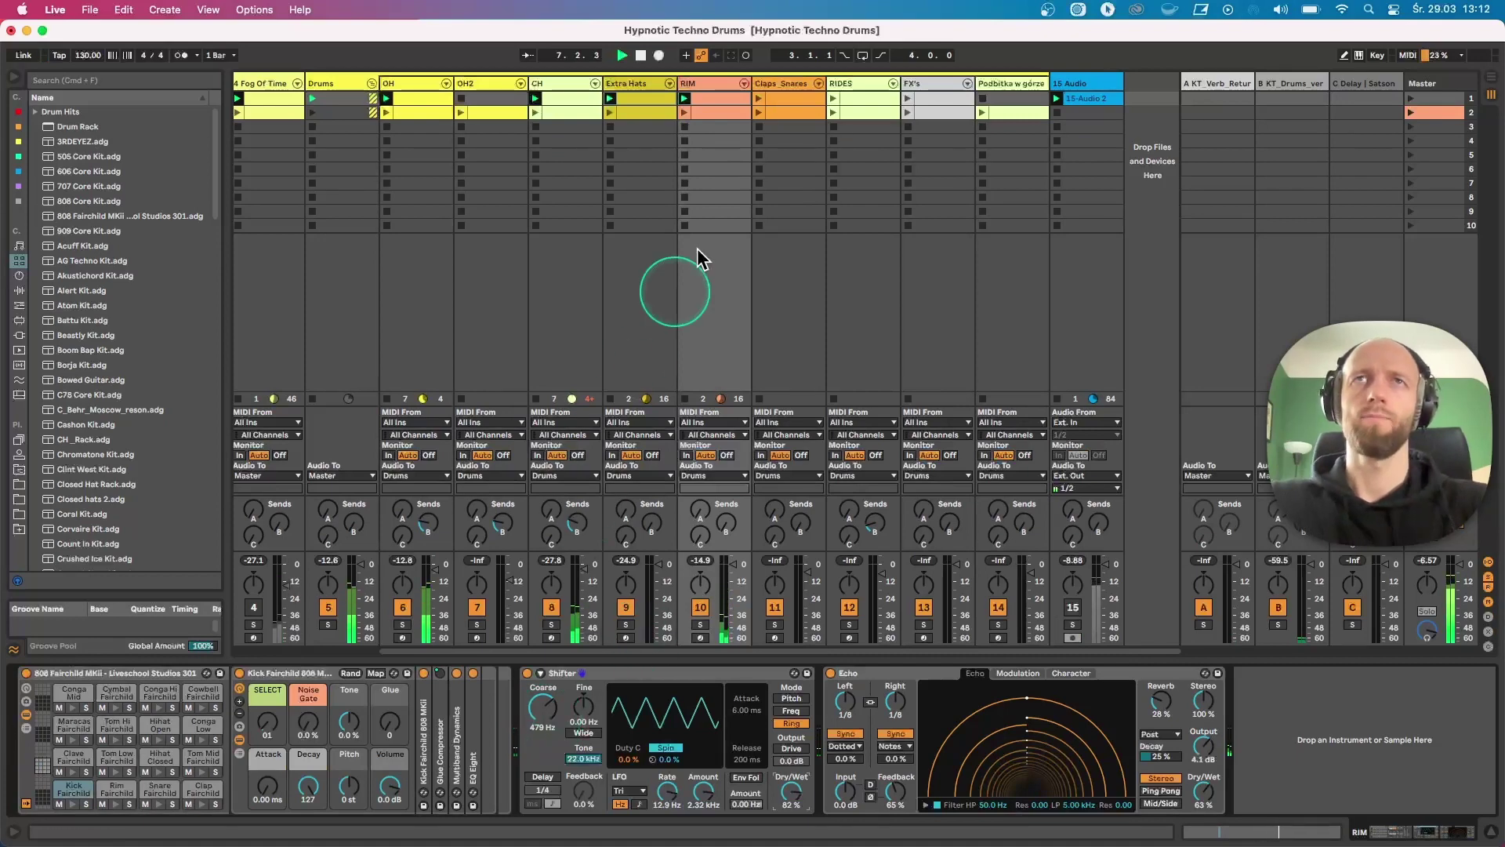
- Compare the first Extra Hats, RIM and Claps_Snares clips together in one note editor, and launch the Claps_Snares clip
left_click(624, 101)
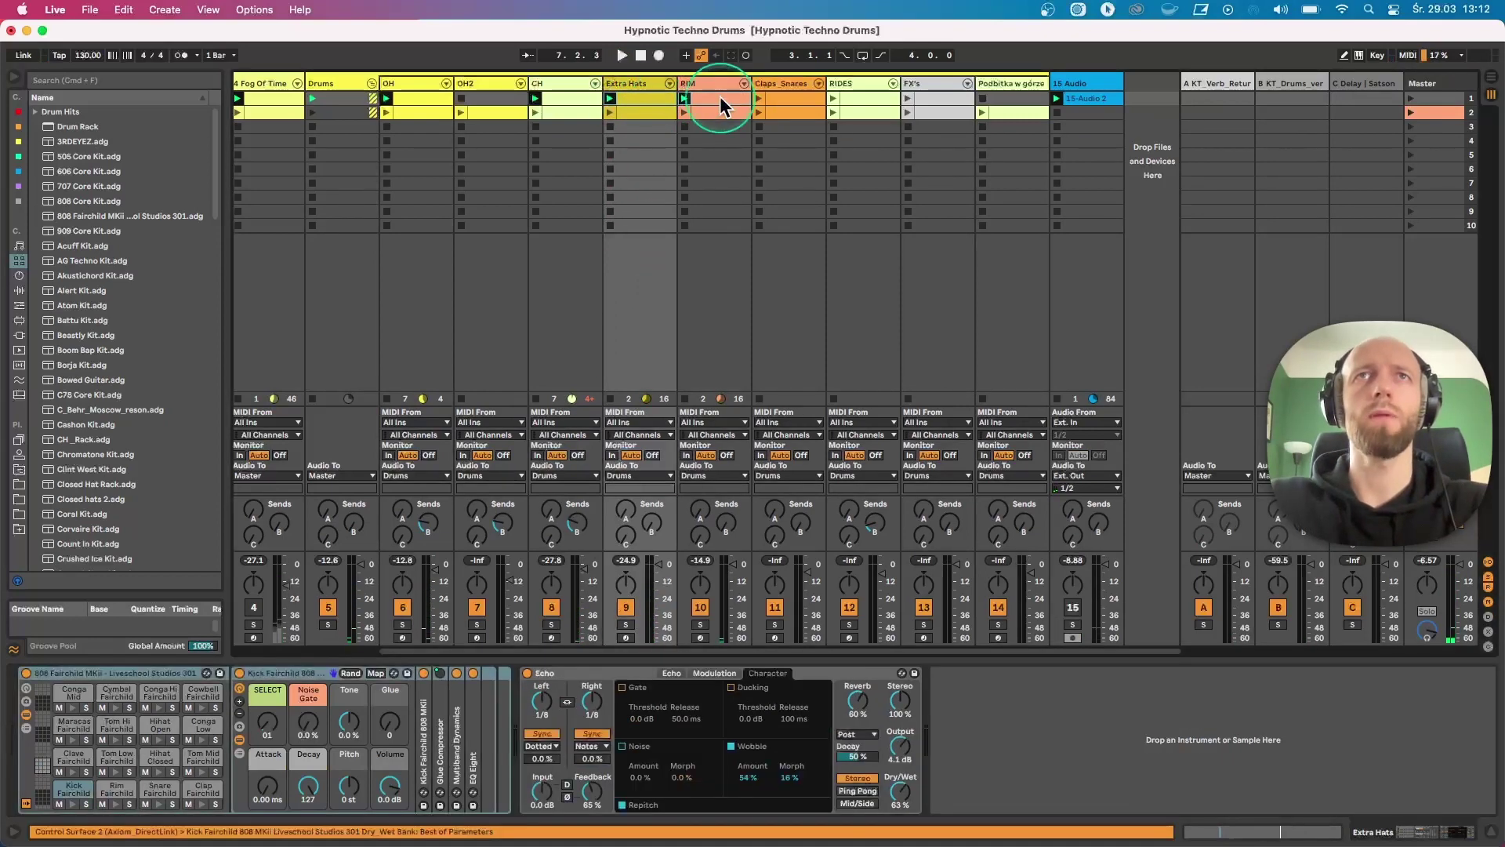
double_click(664, 98)
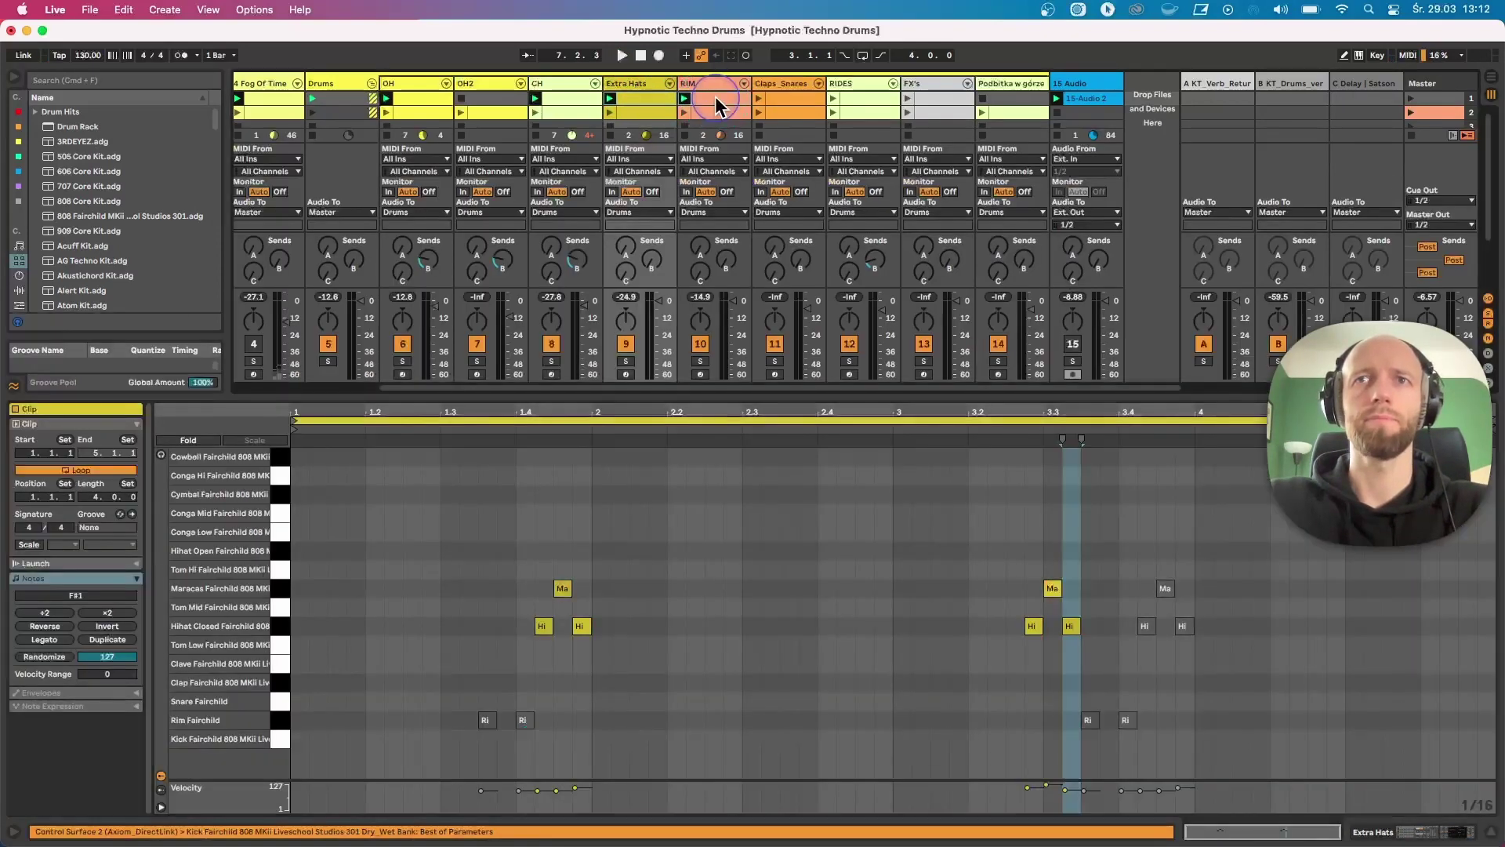
left_click(717, 100, "shift")
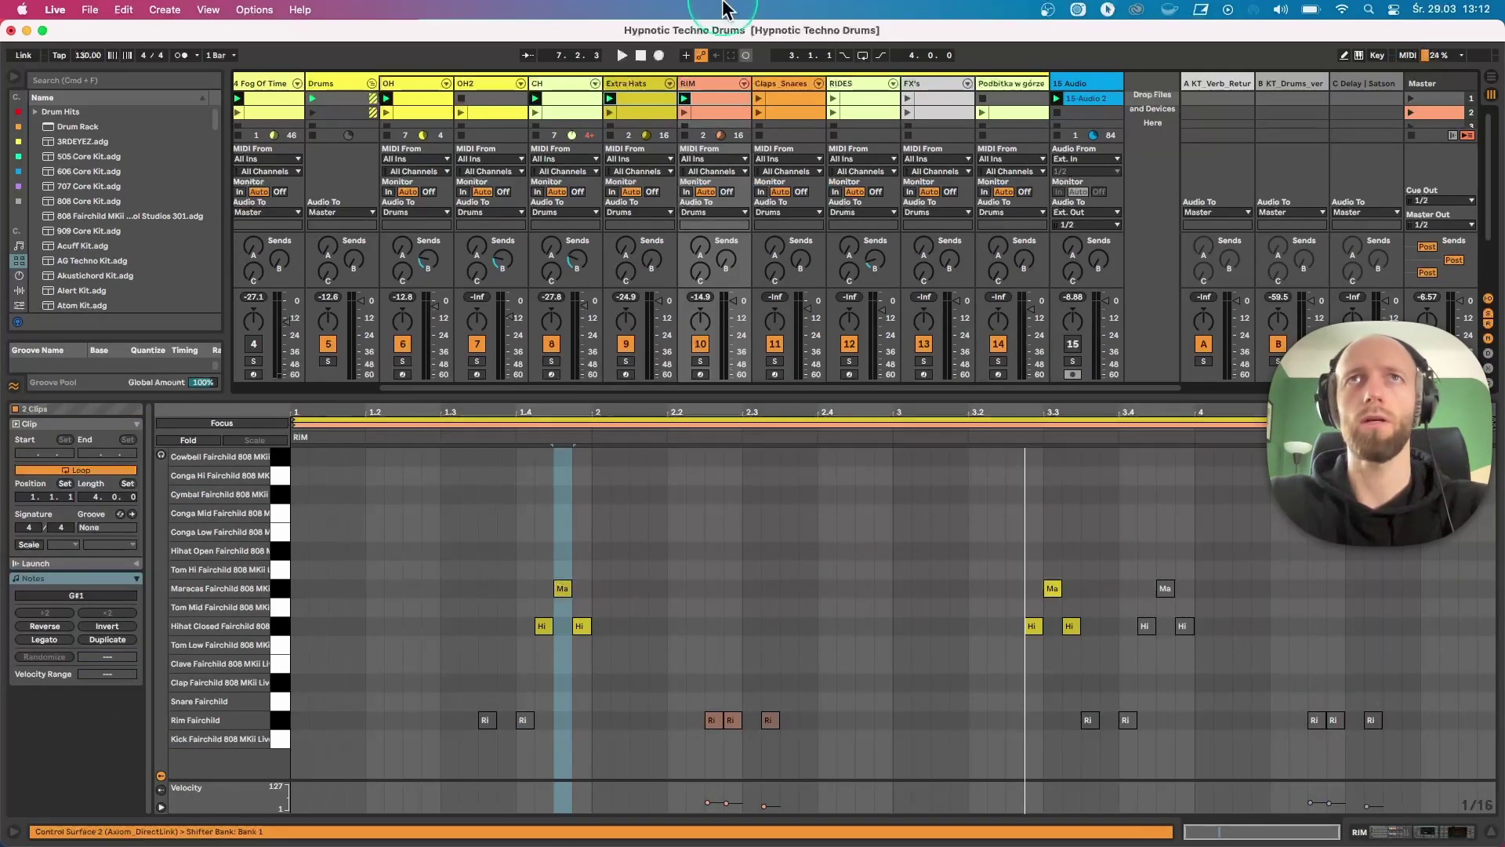
left_click(780, 100, "shift")
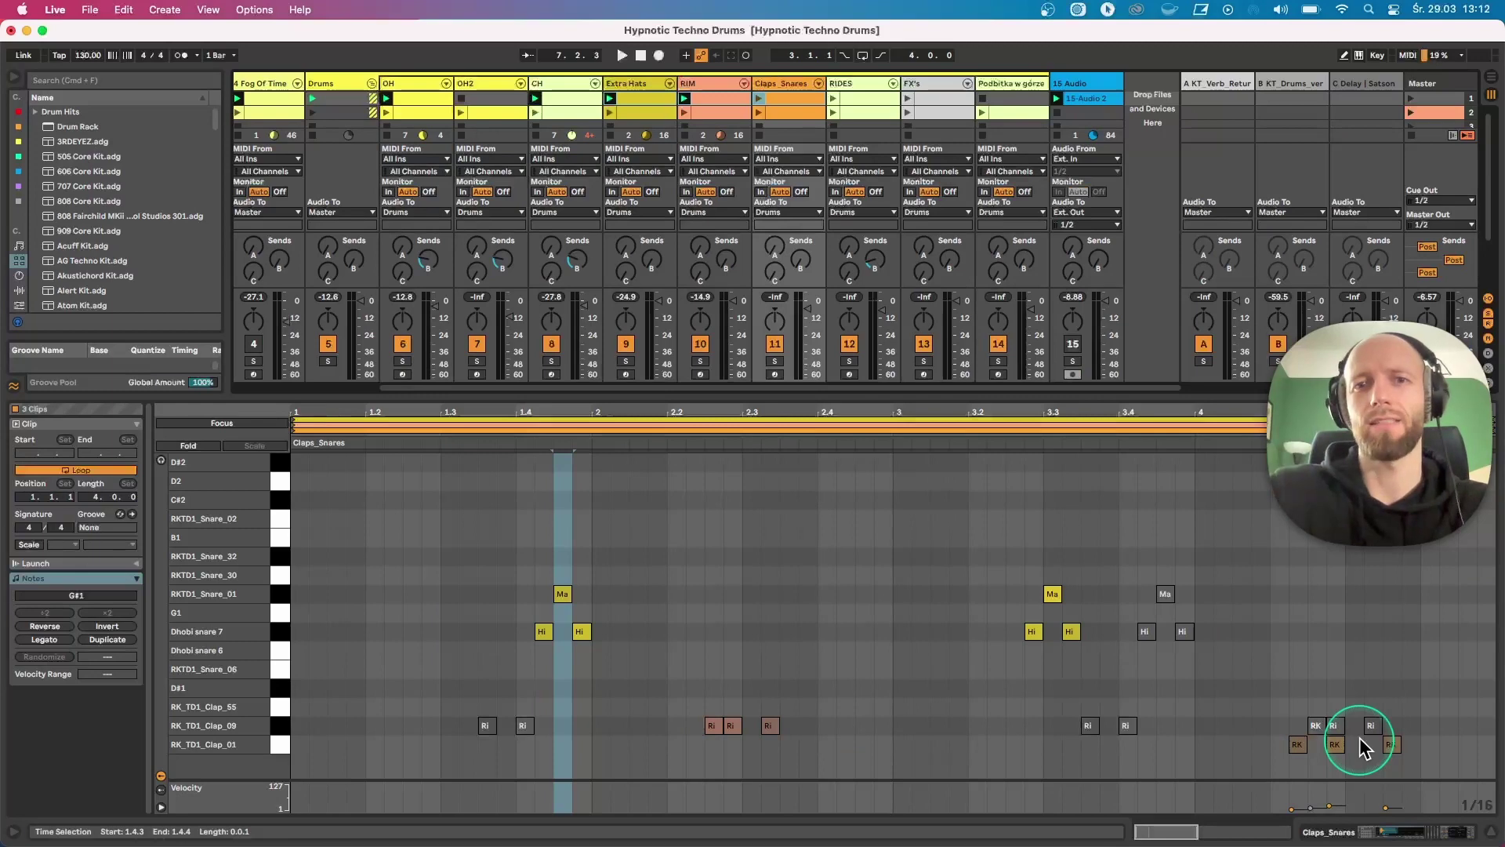
left_click(759, 100)
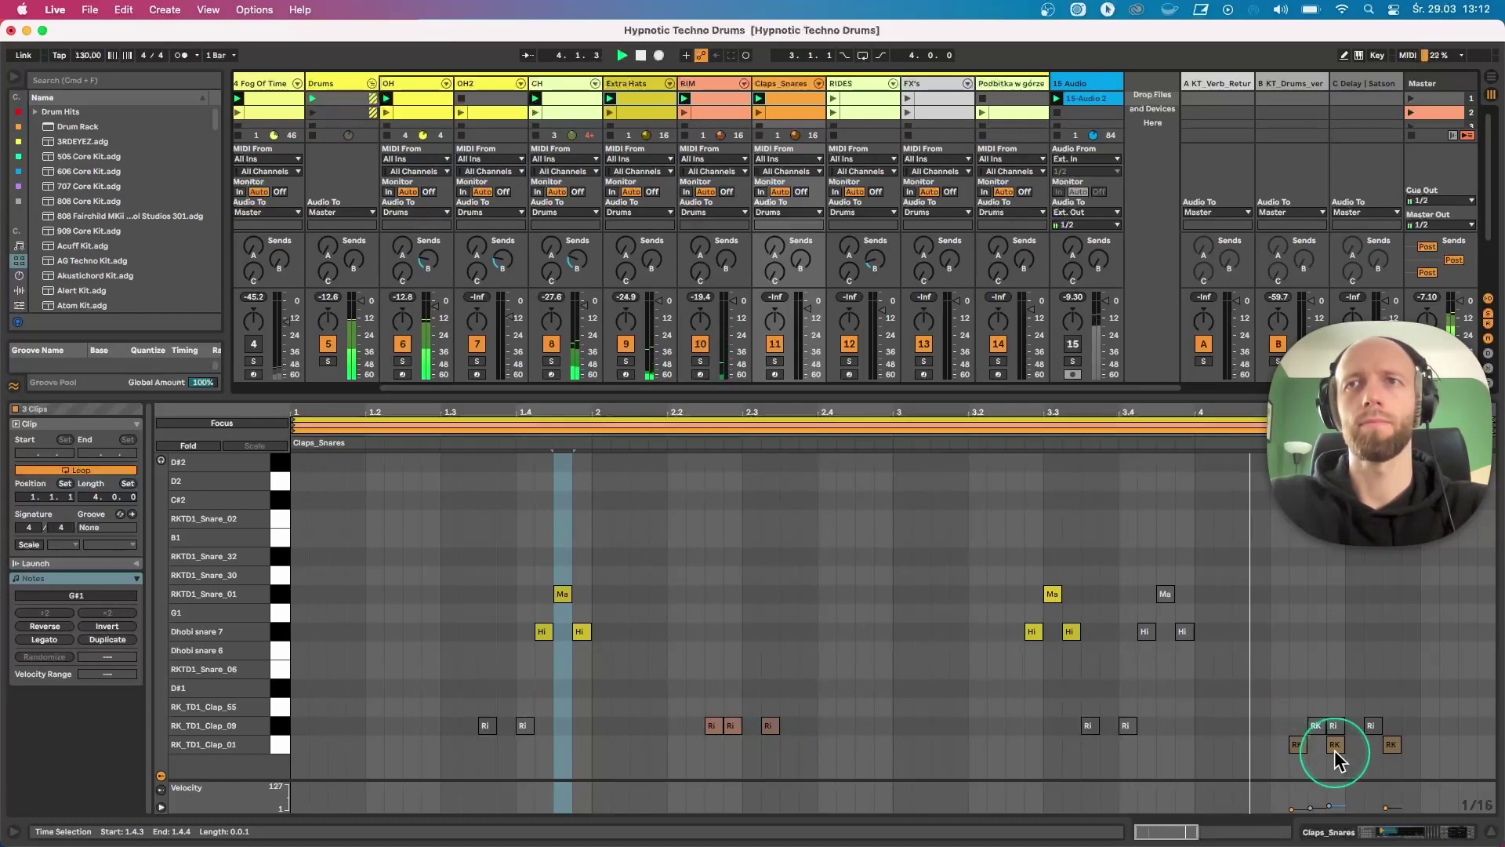
- Inspect the Claps_Snares track's Soft Snare Compressor, Kick warmer and EQ Eight, and set its Echo reverb to 38 % with 17 % decay
double_click(772, 83)
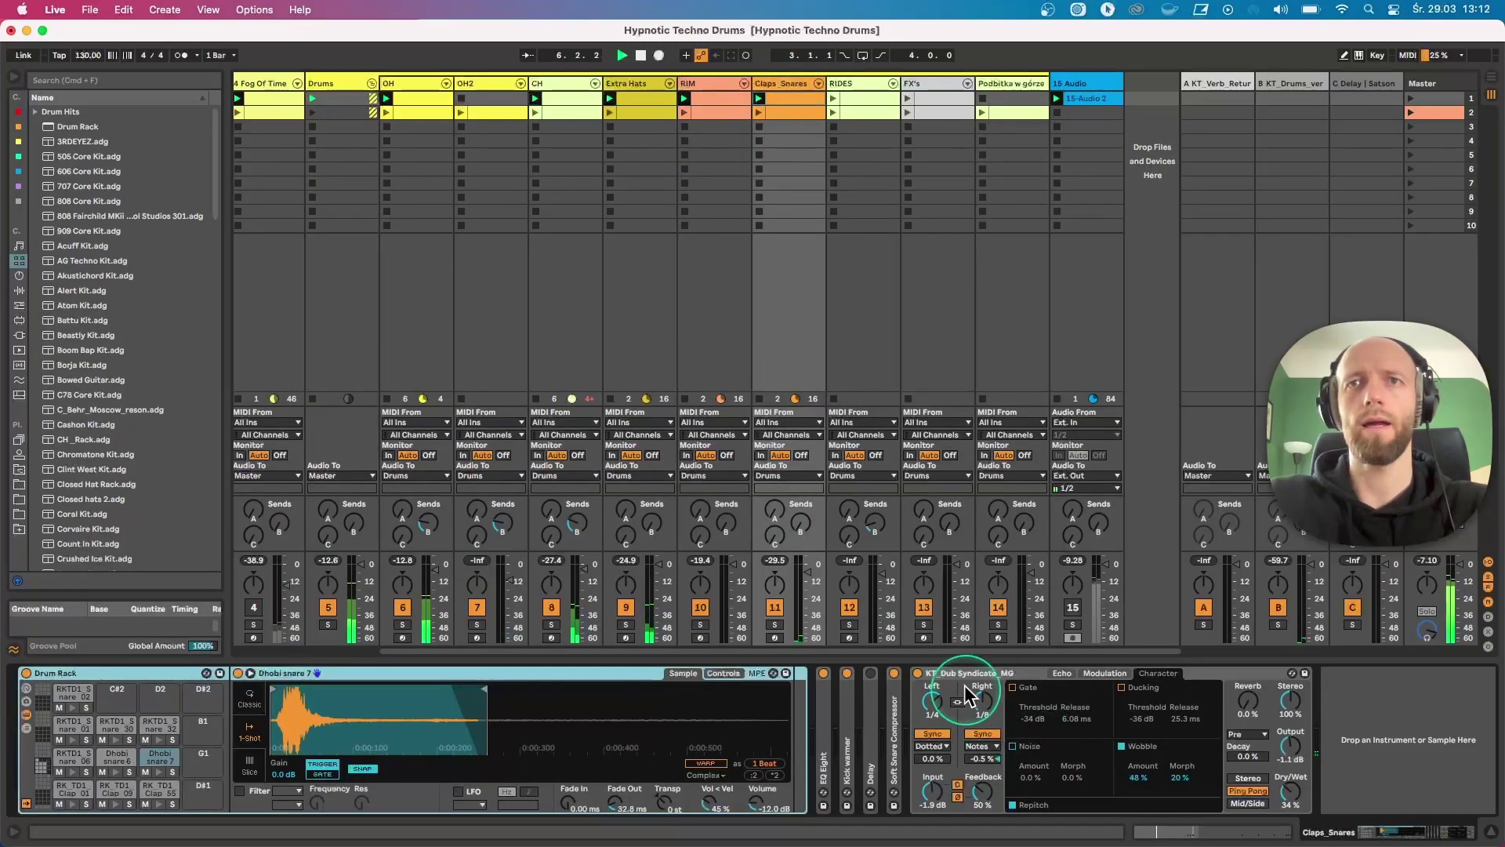
left_click(963, 672)
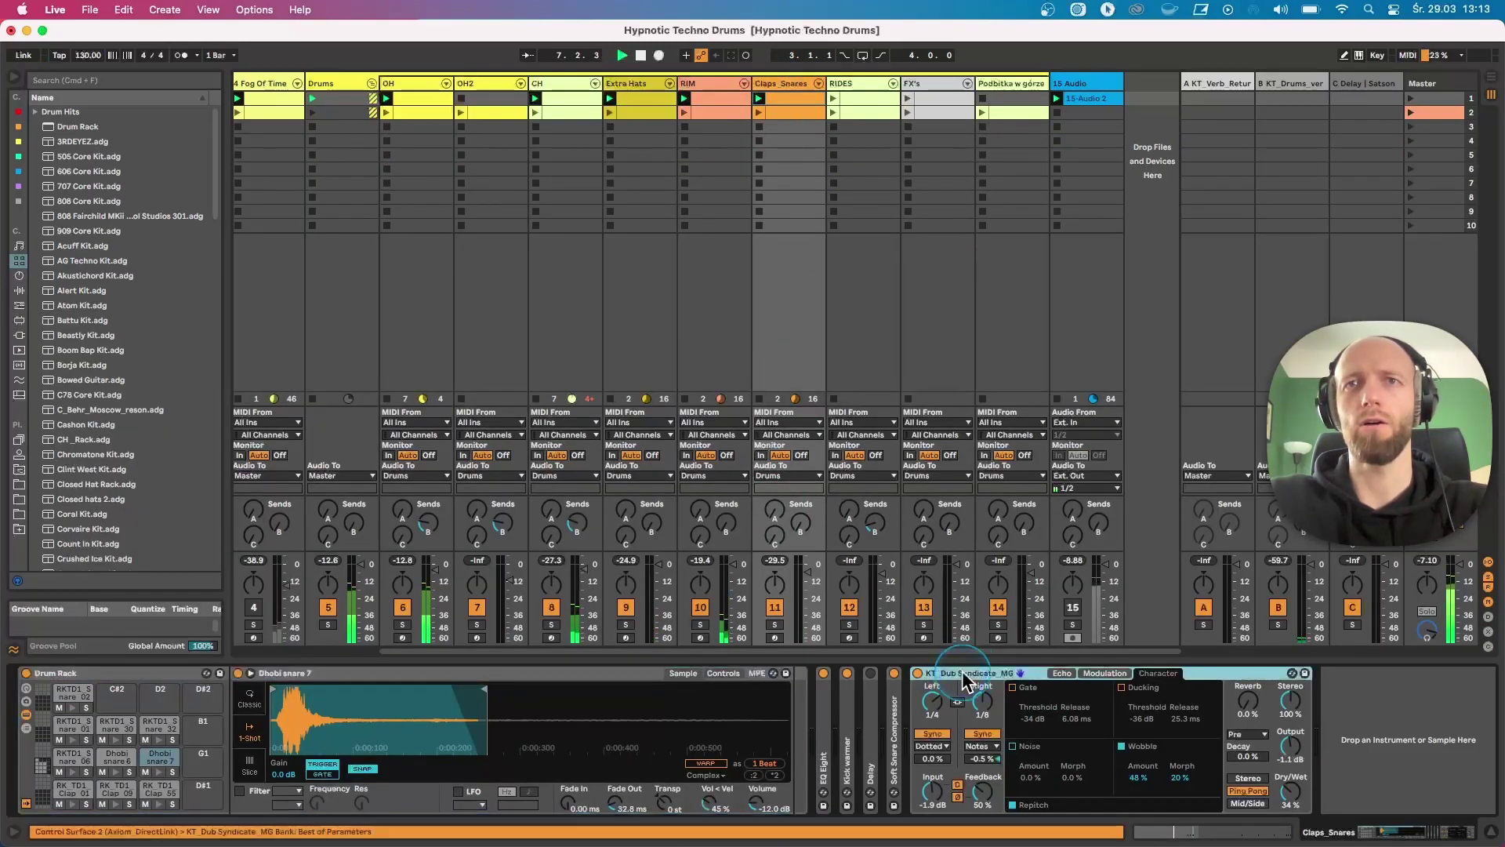
double_click(892, 725)
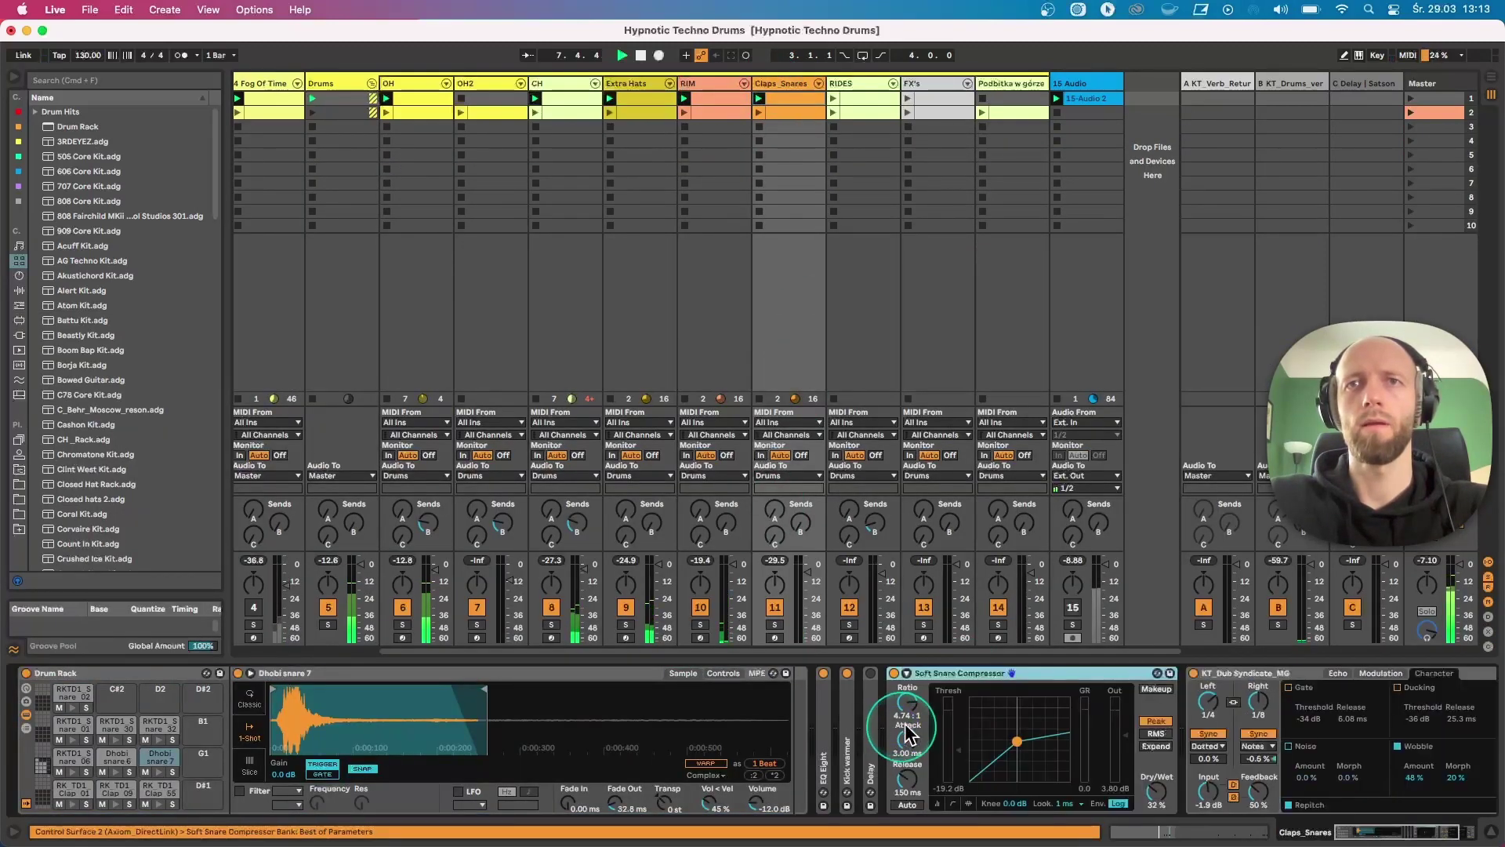
double_click(954, 675)
double_click(845, 709)
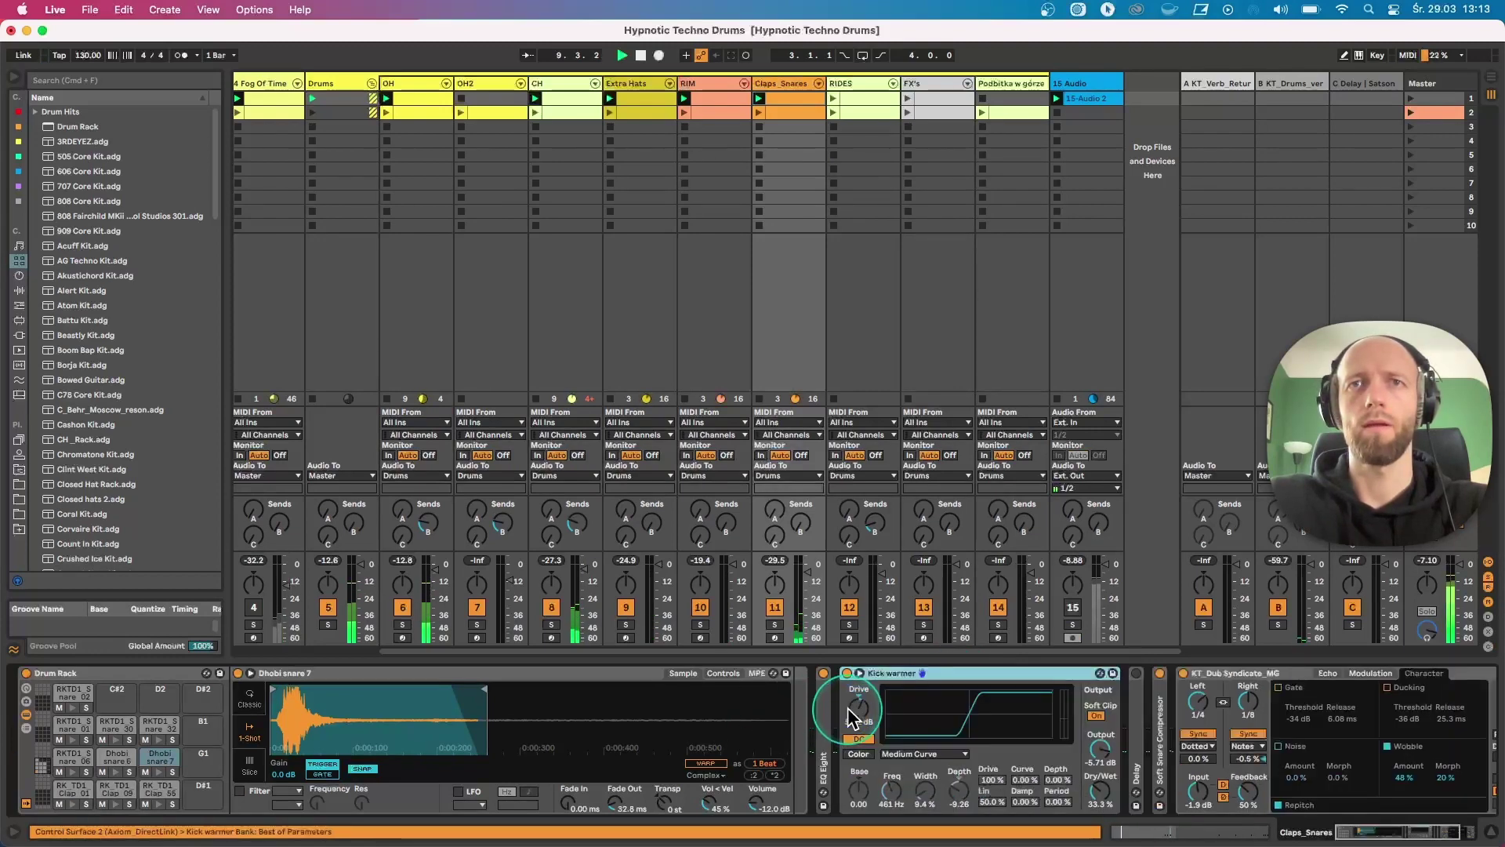
double_click(901, 673)
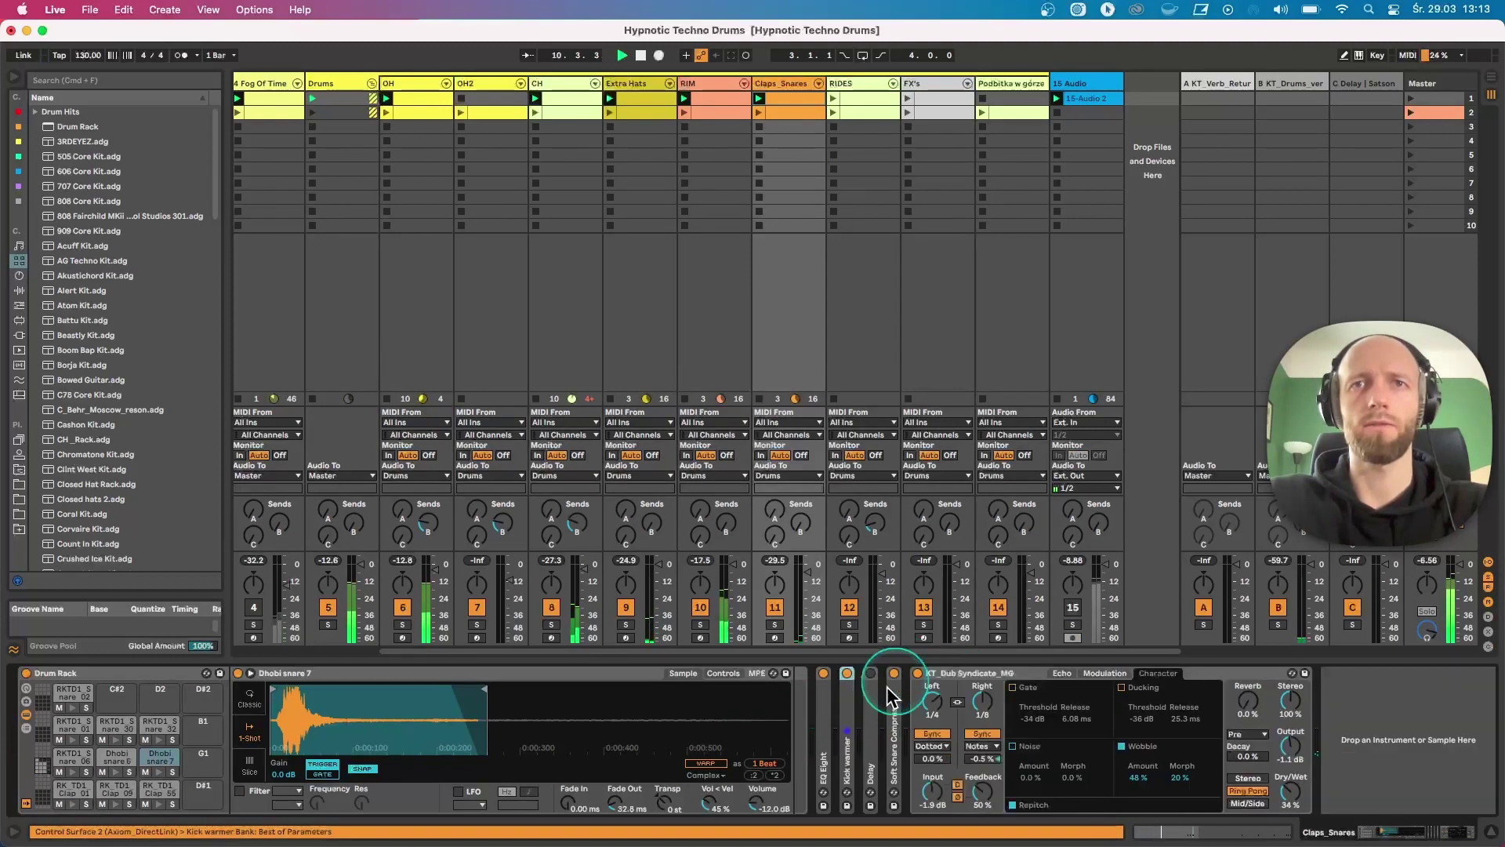
double_click(828, 701)
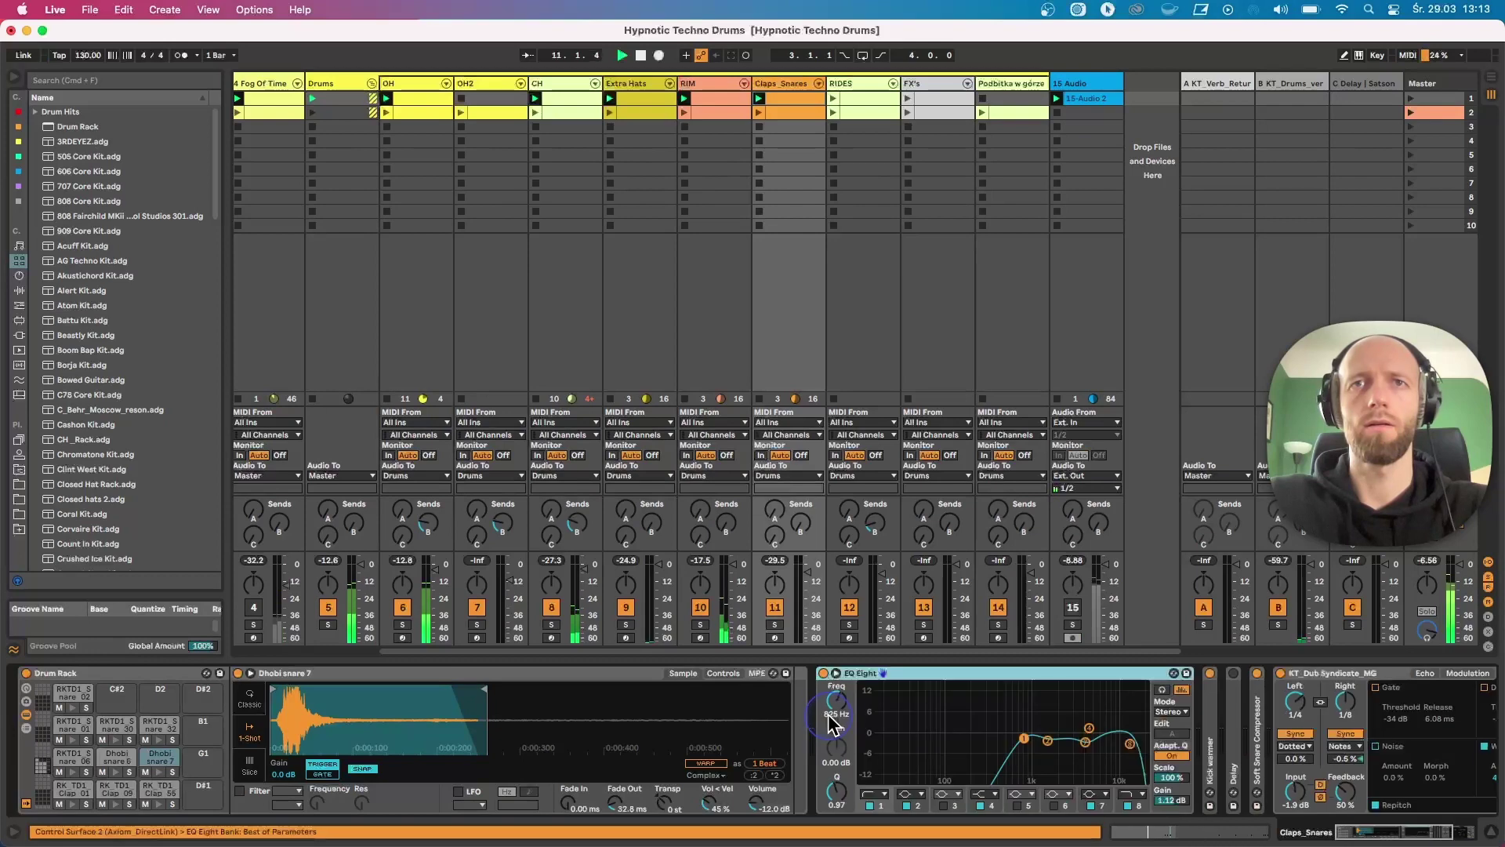
double_click(995, 671)
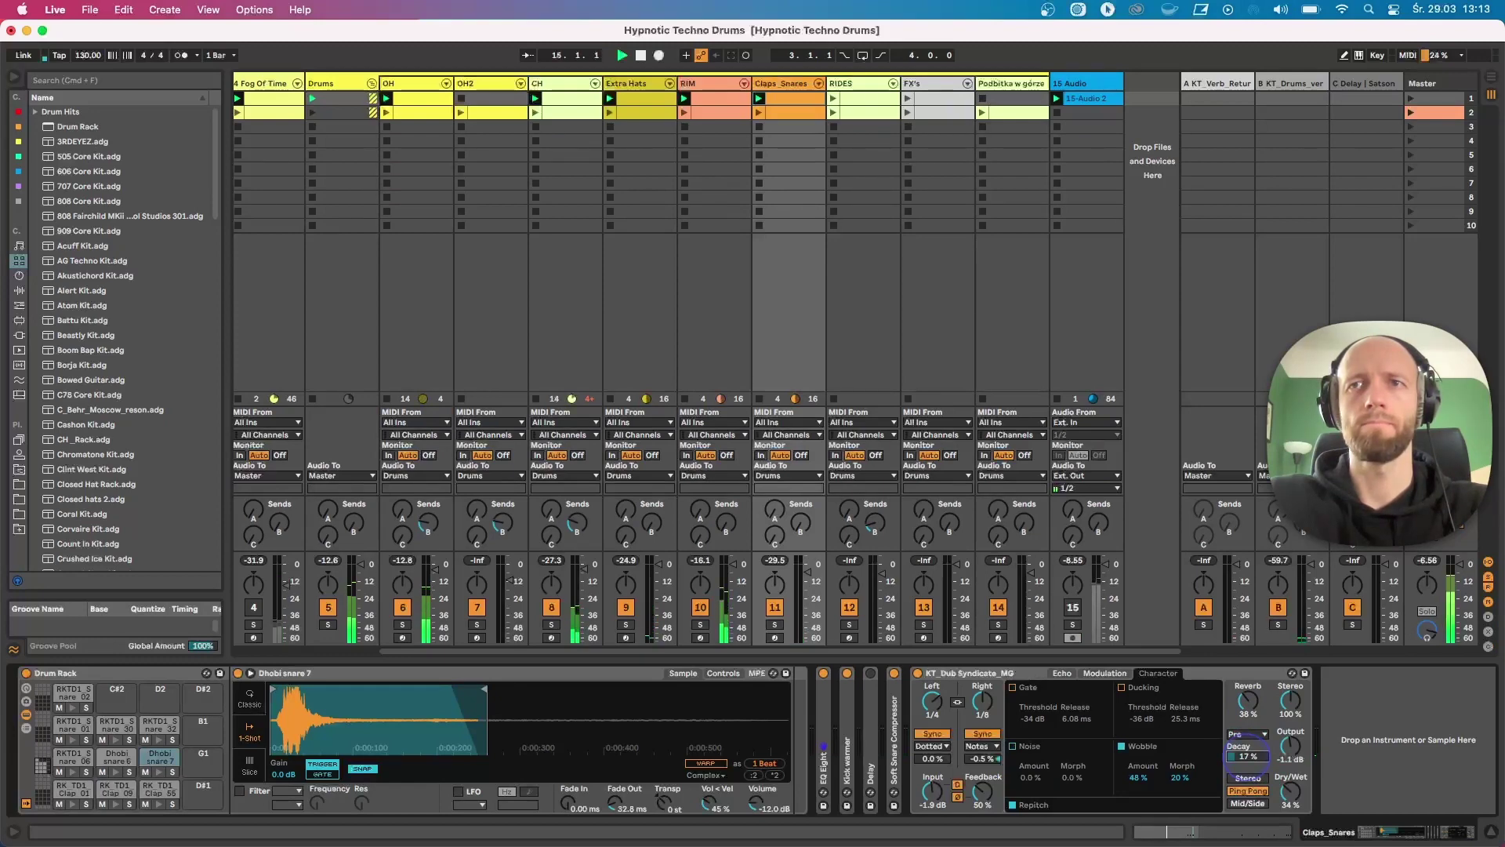
- Audition the 15 Audio track in solo during playback and restore the full mix
left_click(1131, 754)
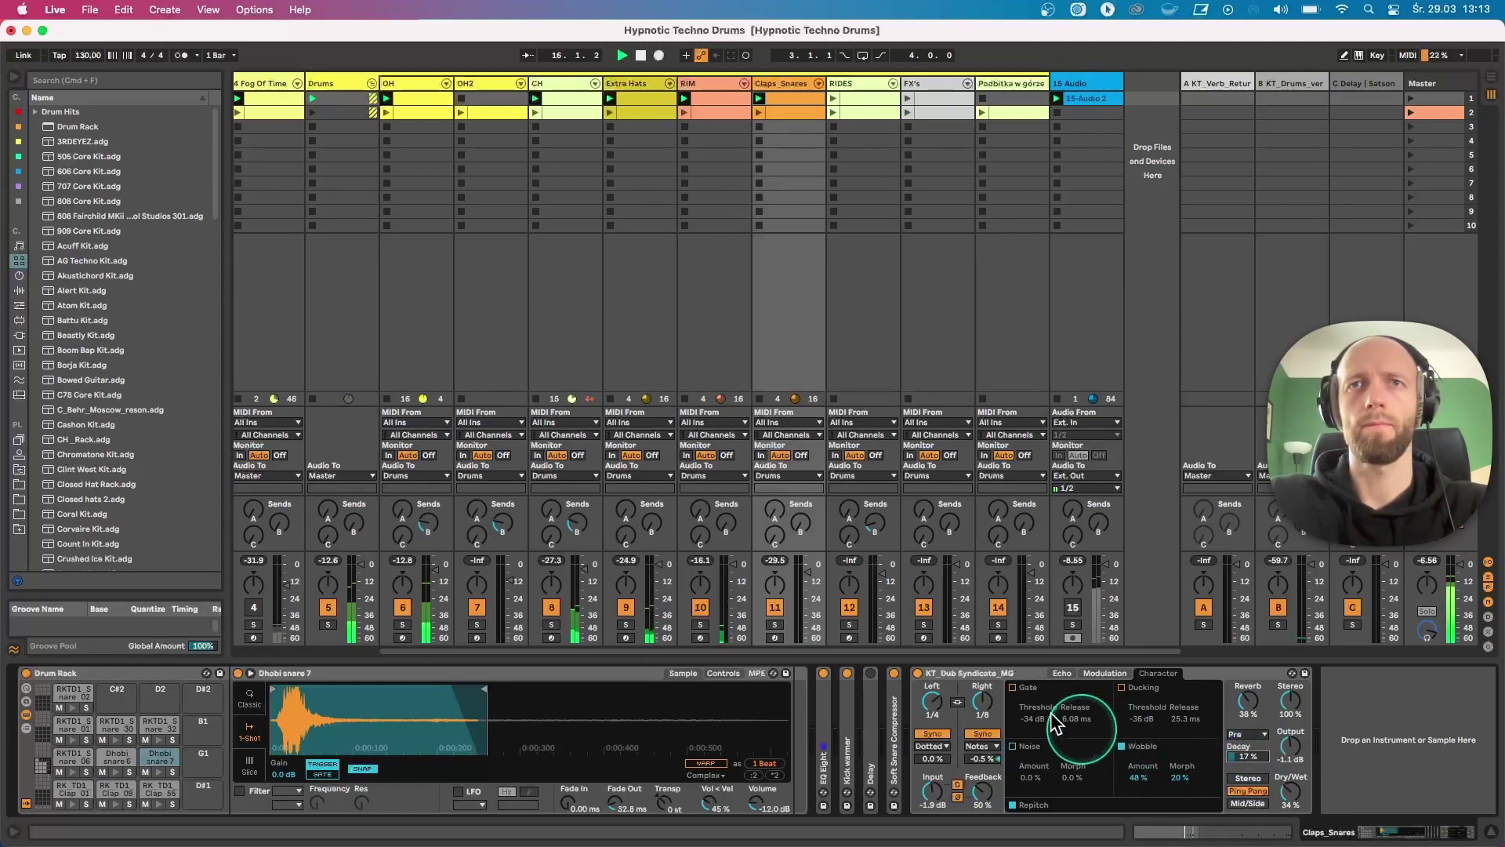
left_click(1073, 625)
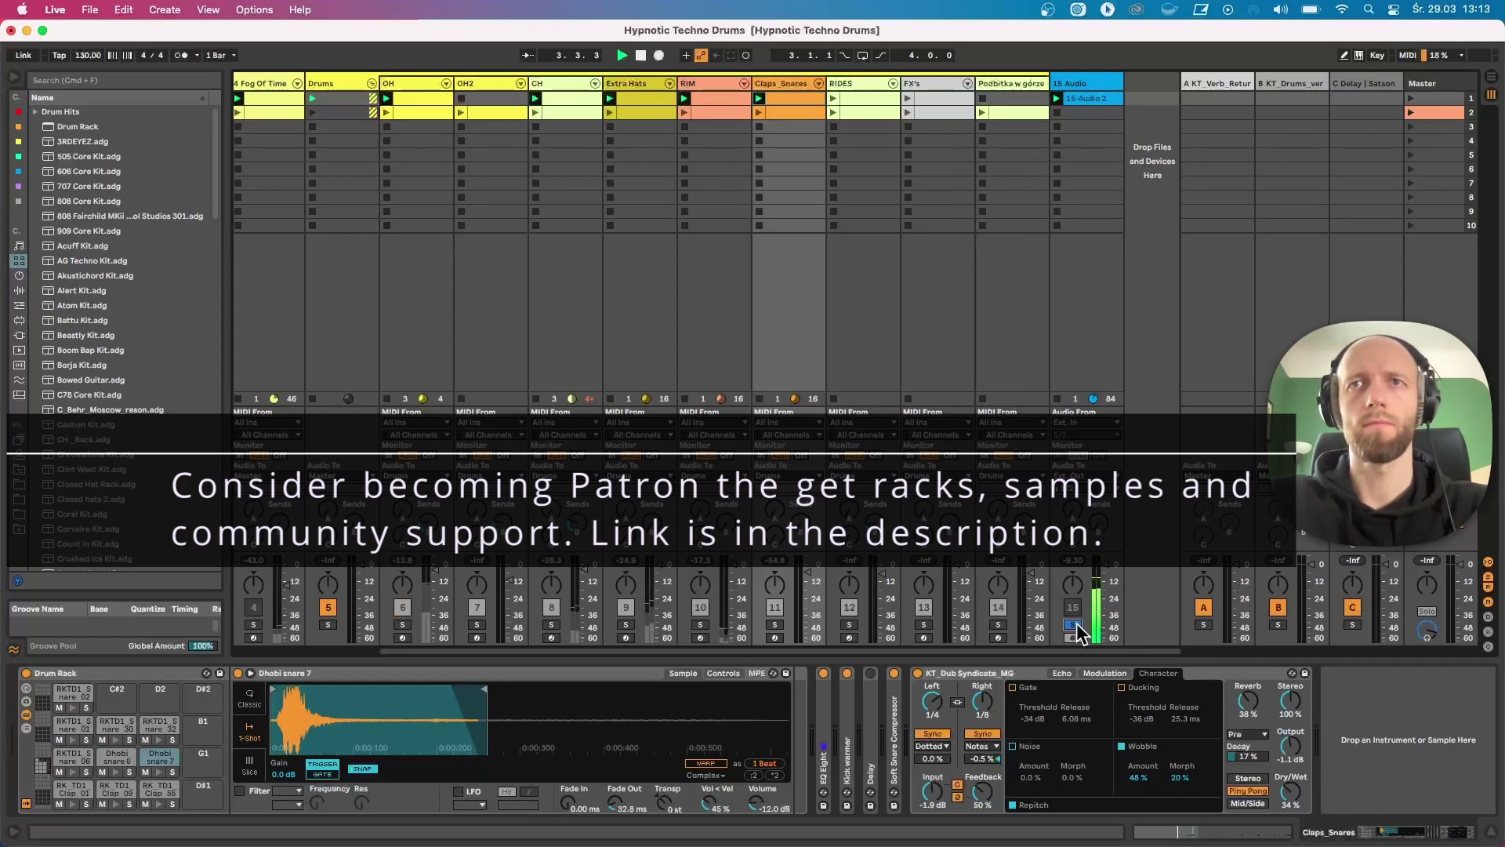
left_click(1074, 625)
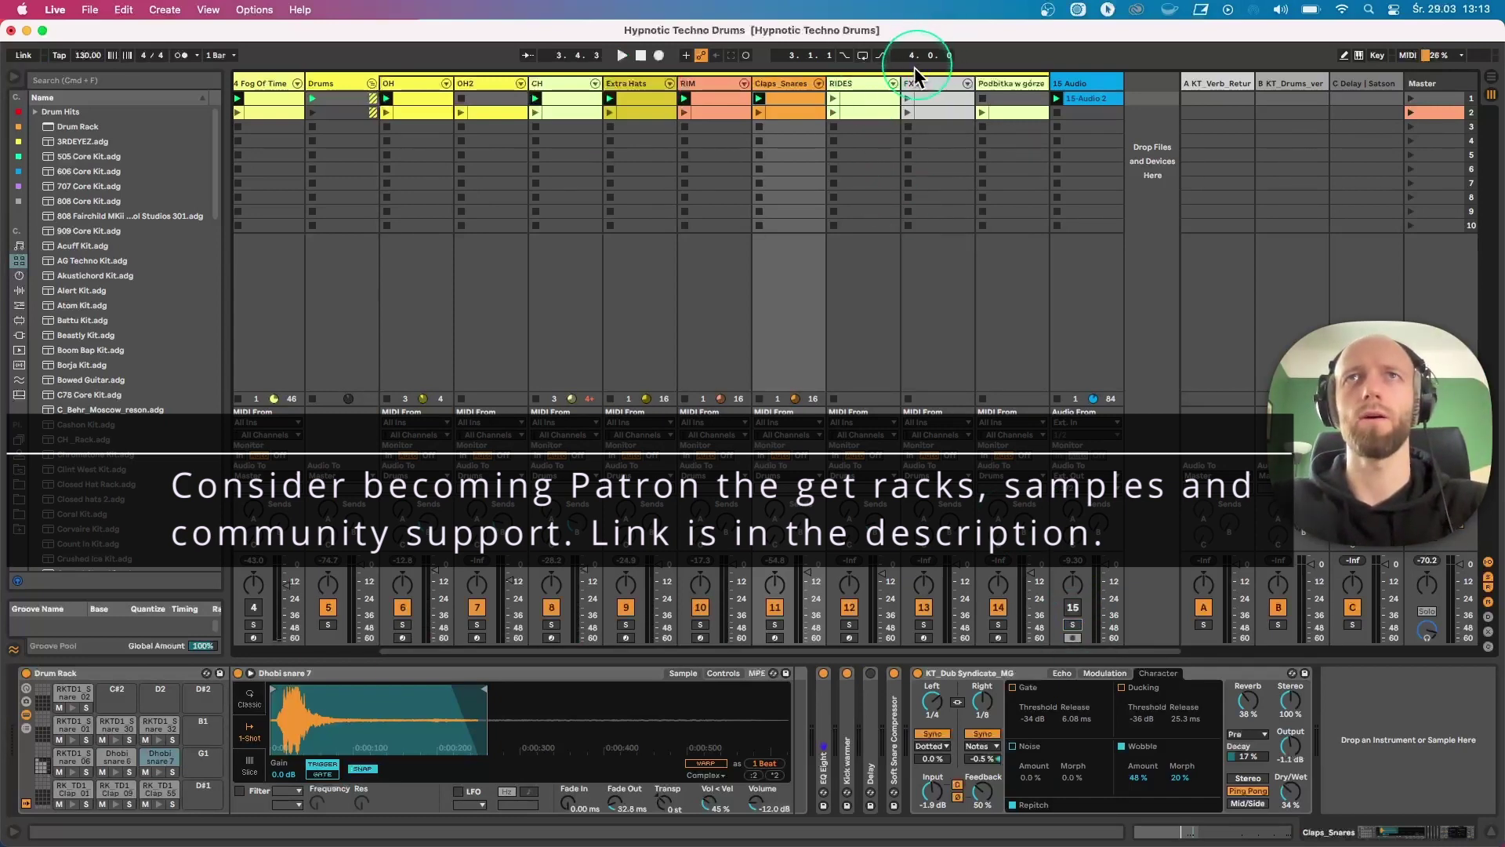
- Compare the first Extra Hats, RIM, Claps_Snares and RIDES clips in one note editor, covering the longer ride phrase
left_click(849, 97)
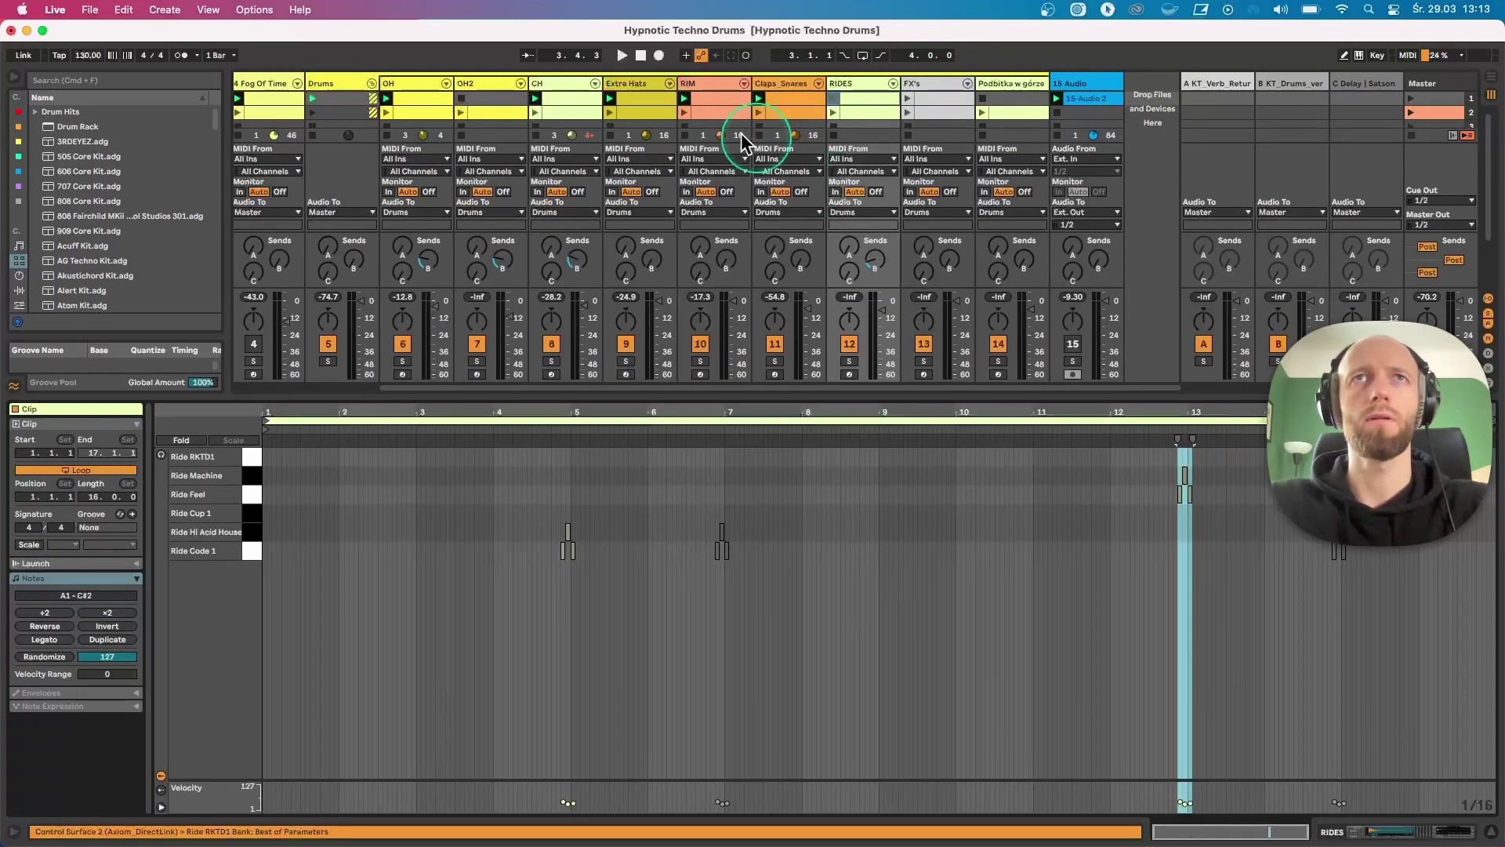
left_click(646, 95)
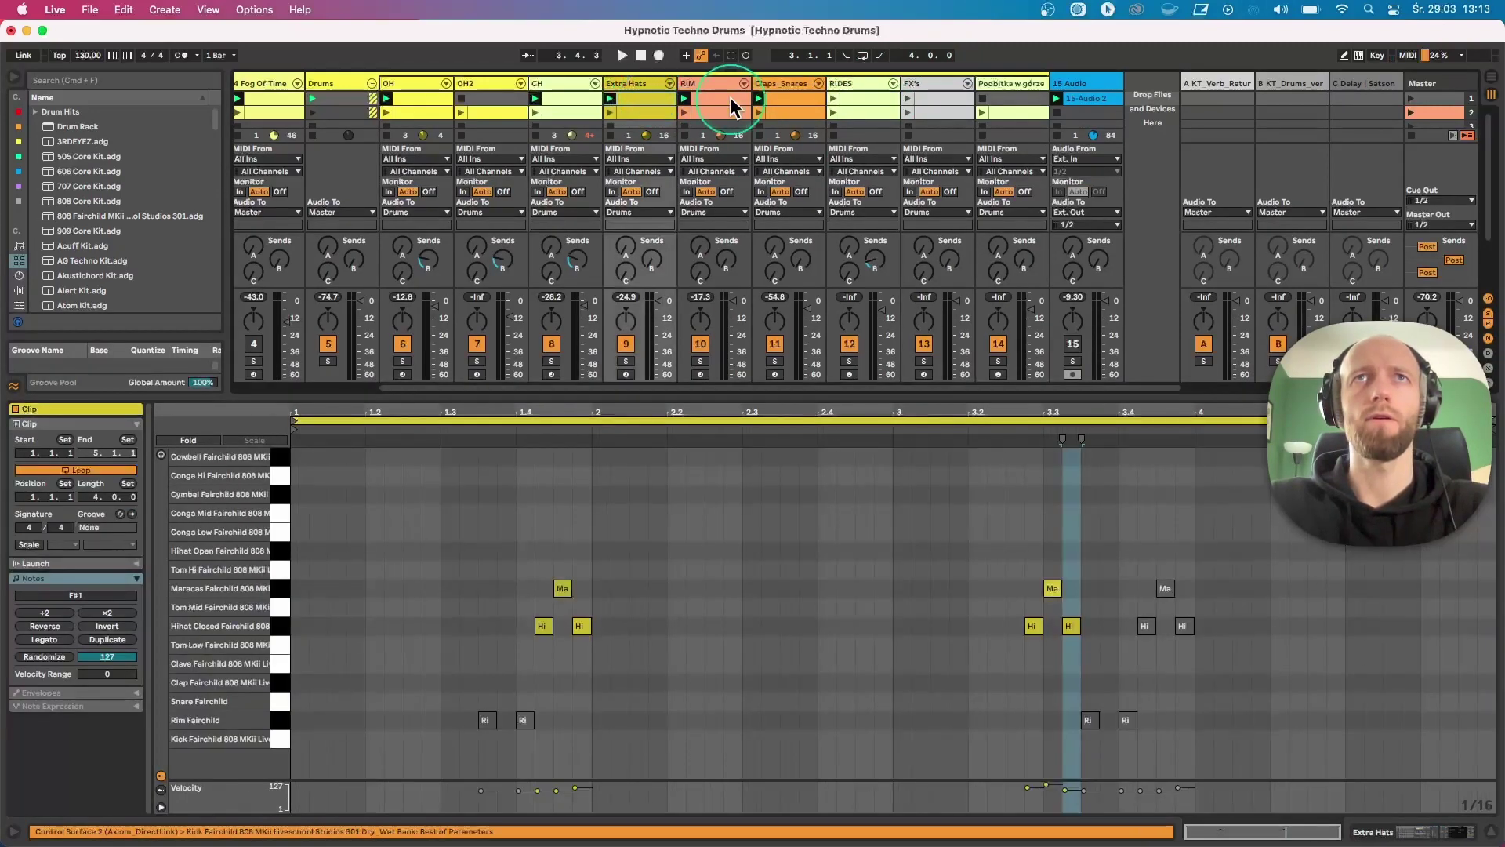
left_click(729, 96, "shift")
left_click(785, 94, "shift")
left_click(854, 98, "shift")
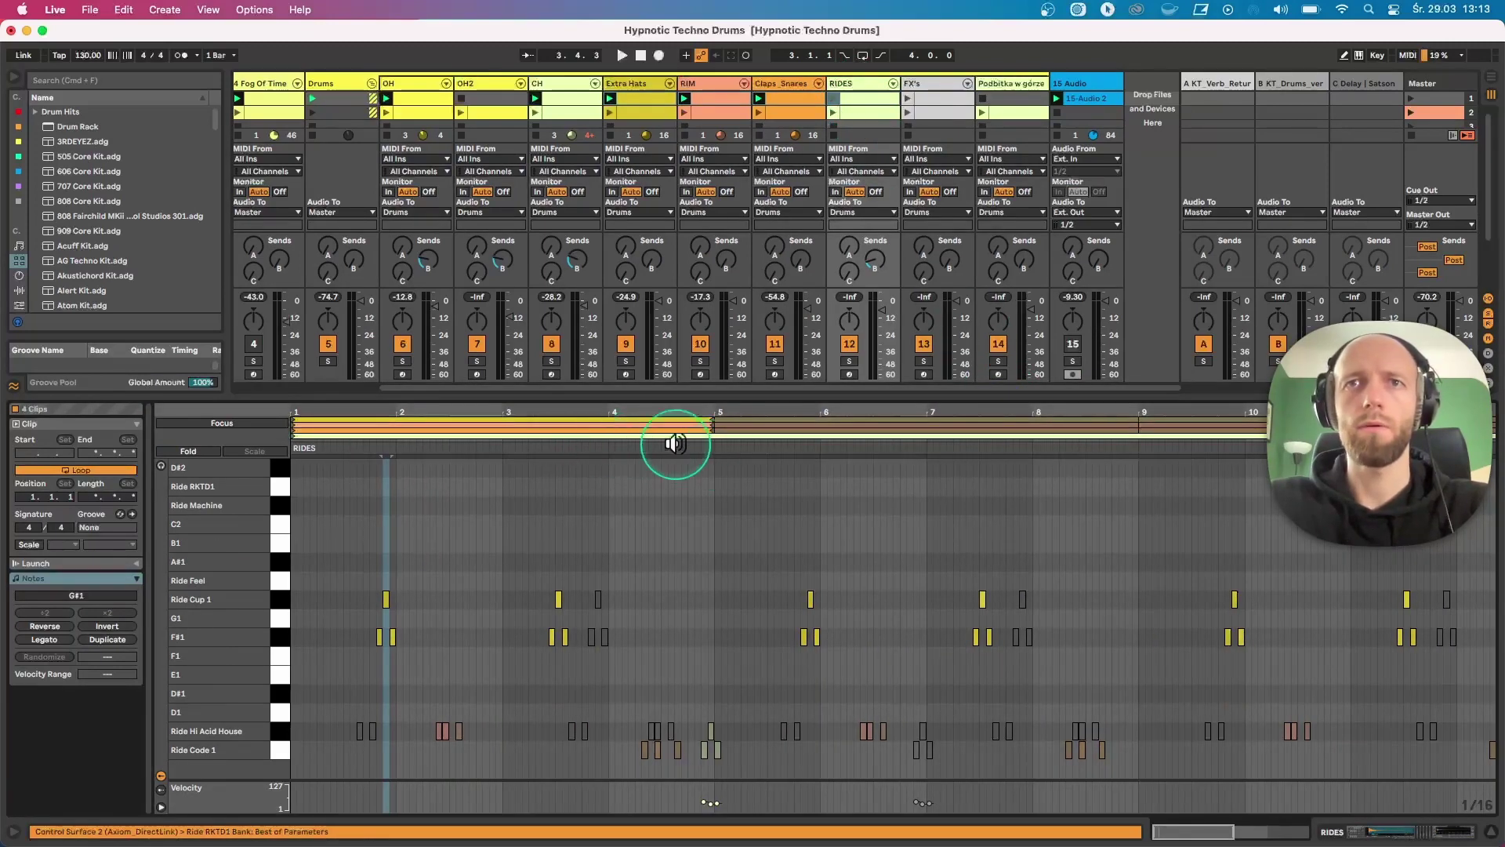
left_click(705, 748)
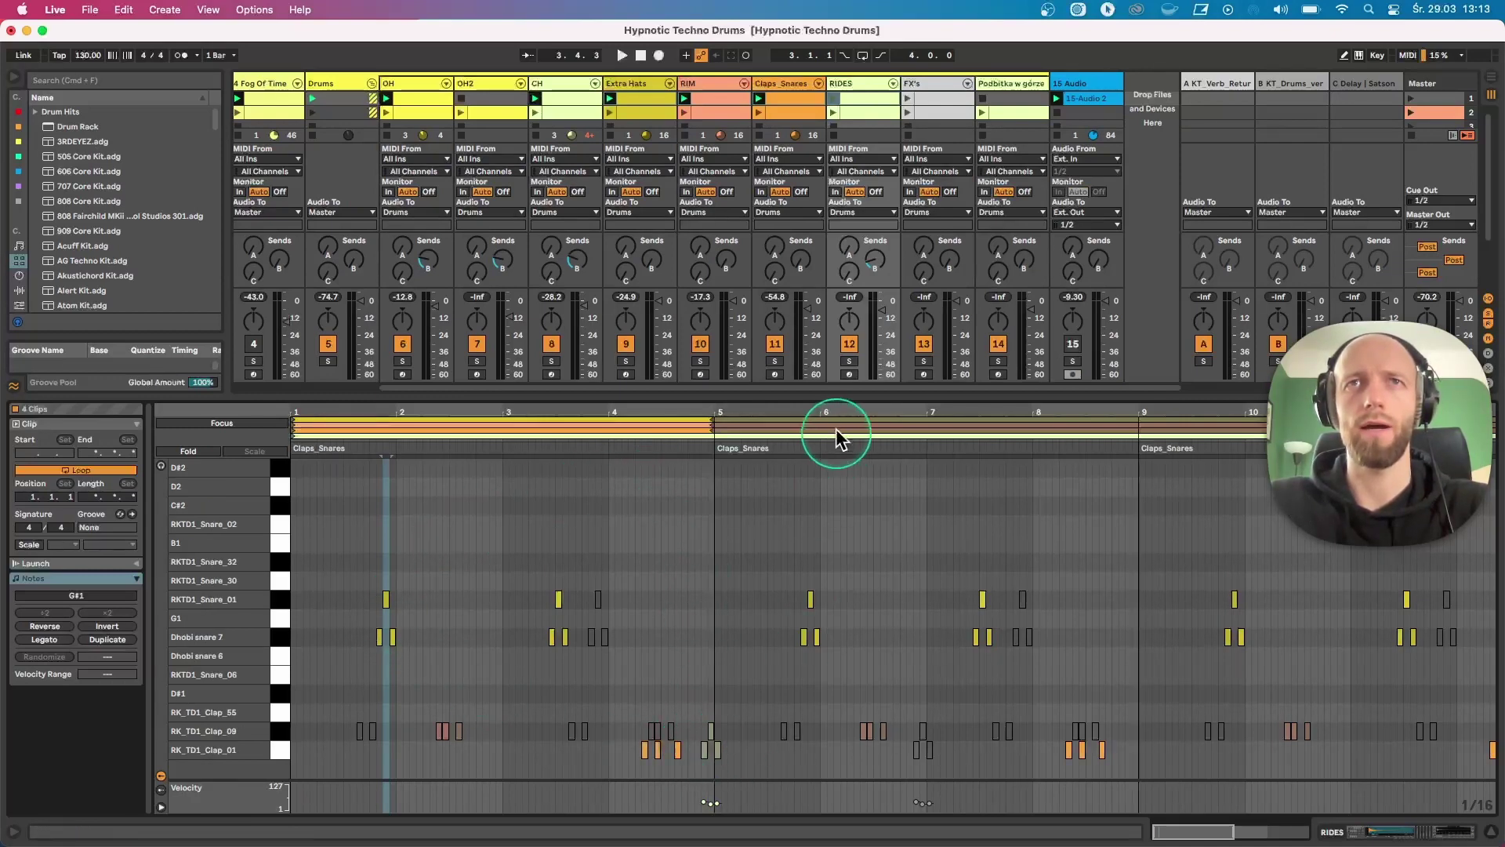
left_click_drag(857, 413, 857, 384)
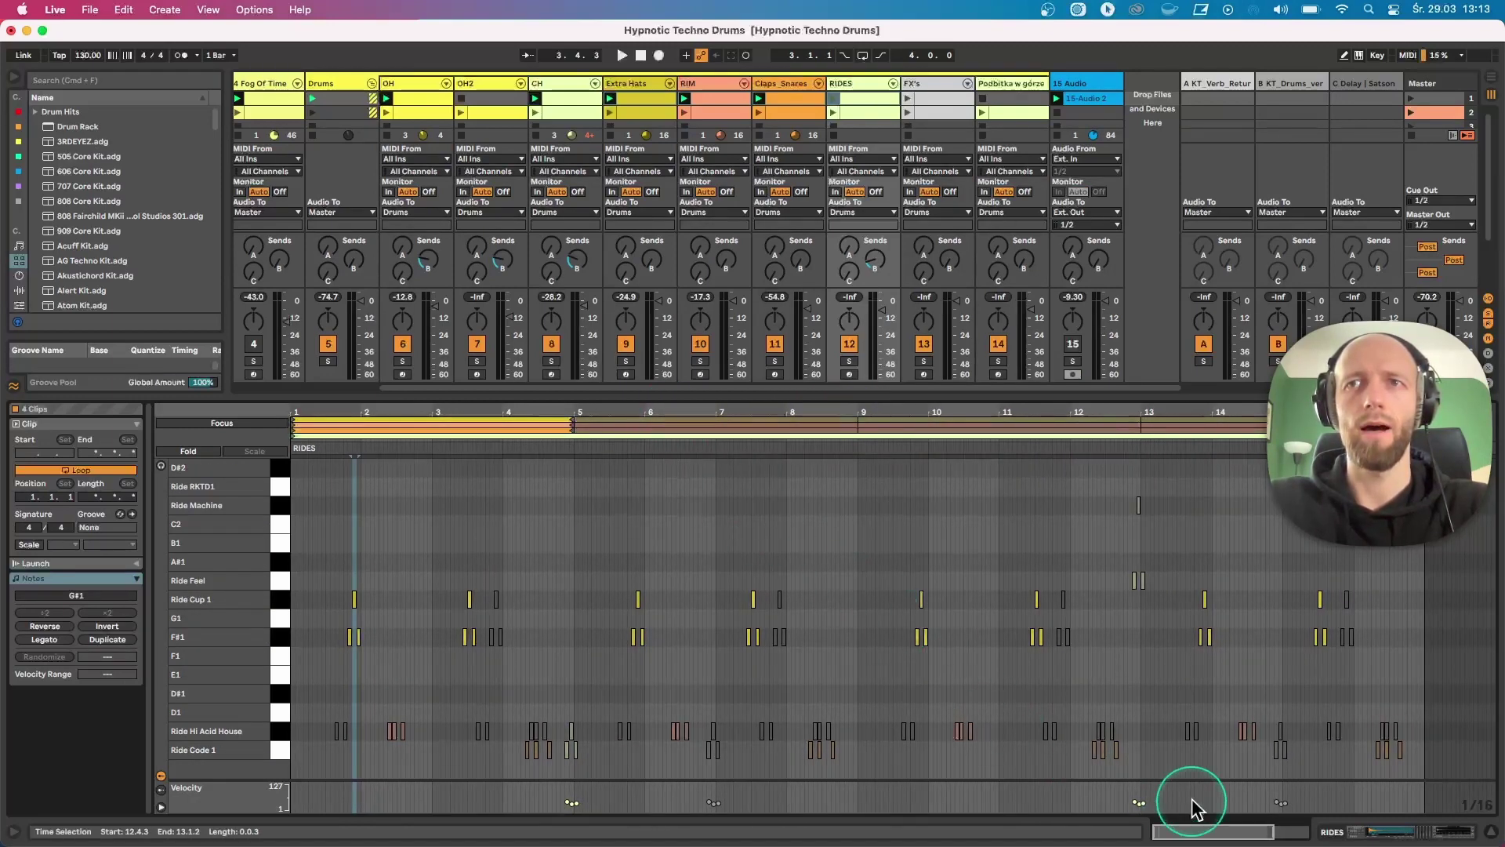
- Show the RIDES track's device chain and browse the Ride samples in the Drum Hits library
left_click(863, 84)
left_click(862, 84)
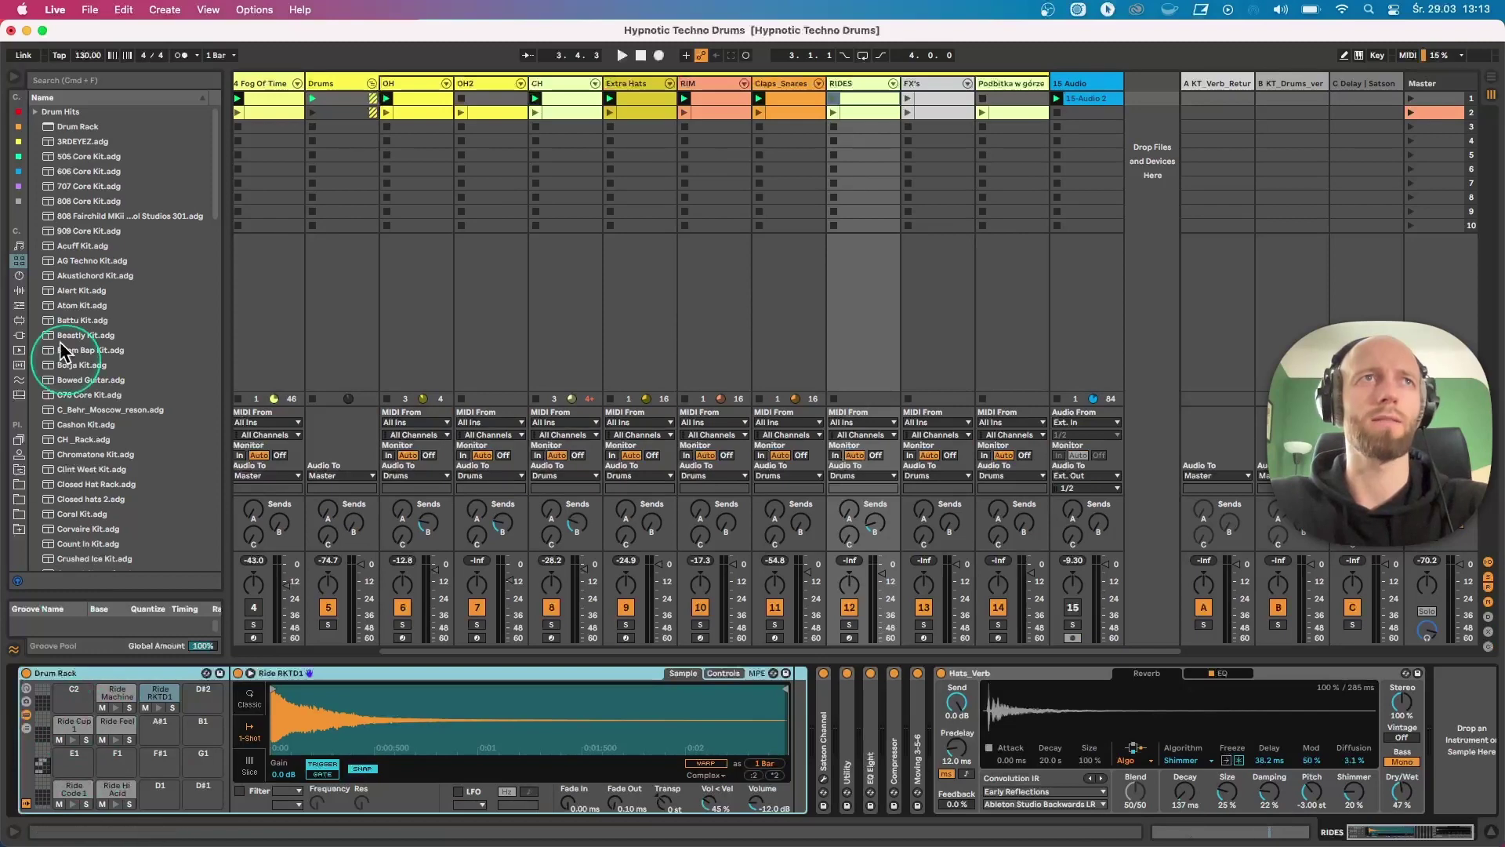
left_click(36, 112)
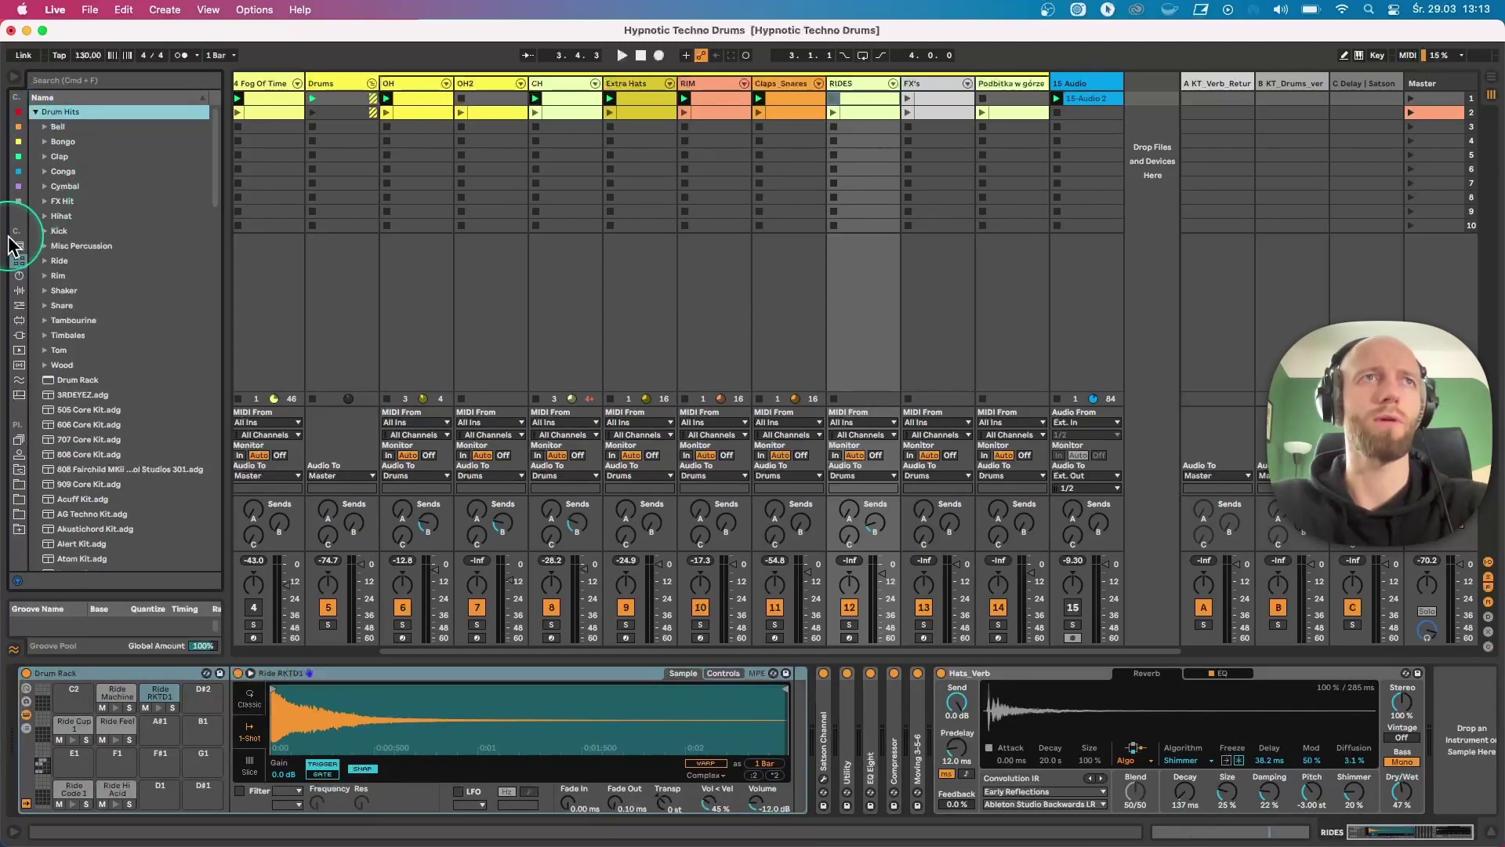
left_click(45, 261)
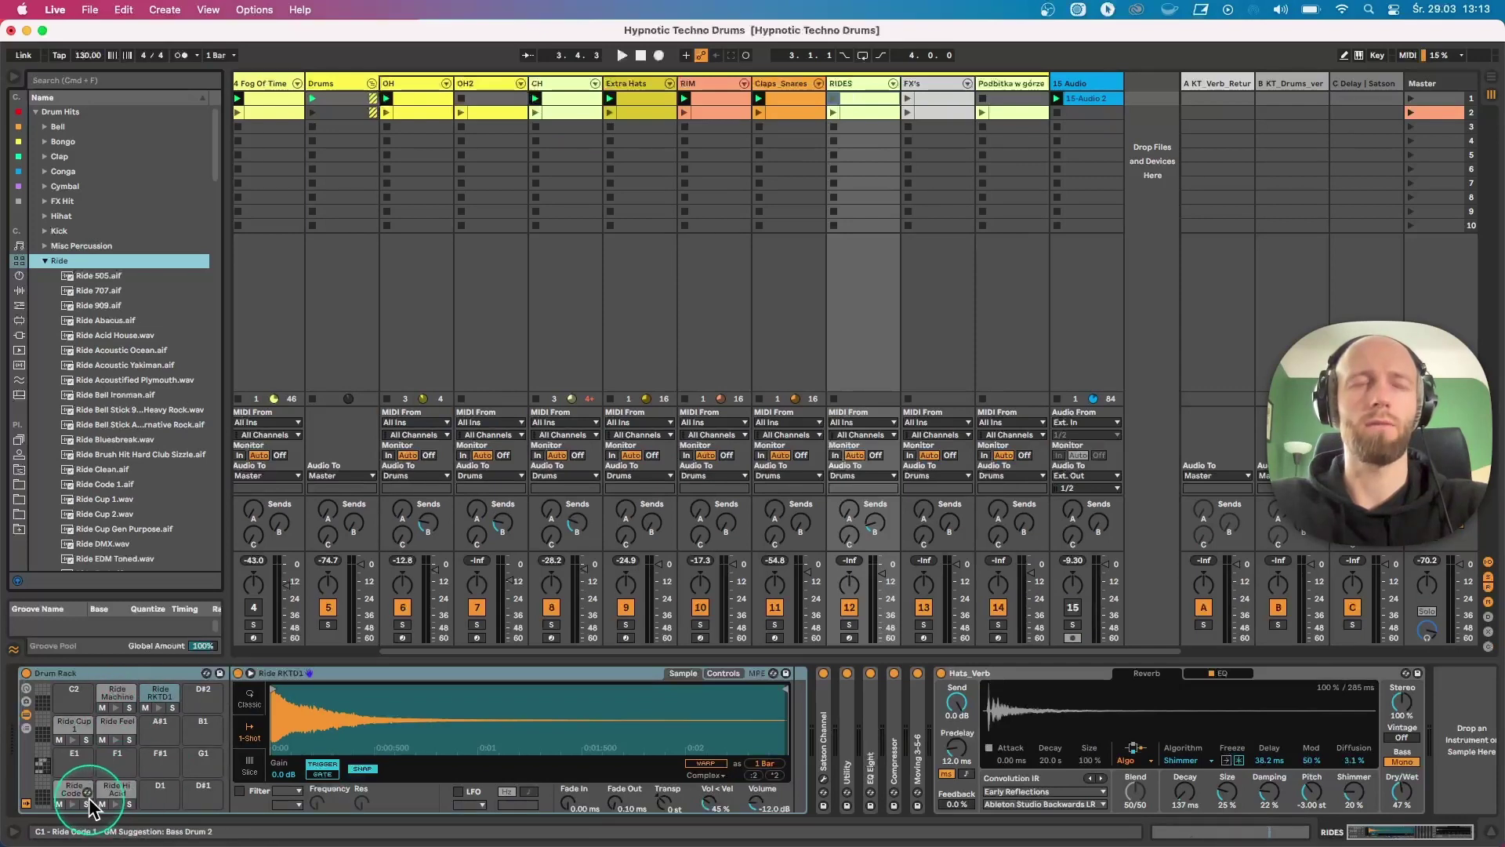
- Select the ride notes just before bar 13 in the first RIDES clip, and launch the clip
double_click(864, 100)
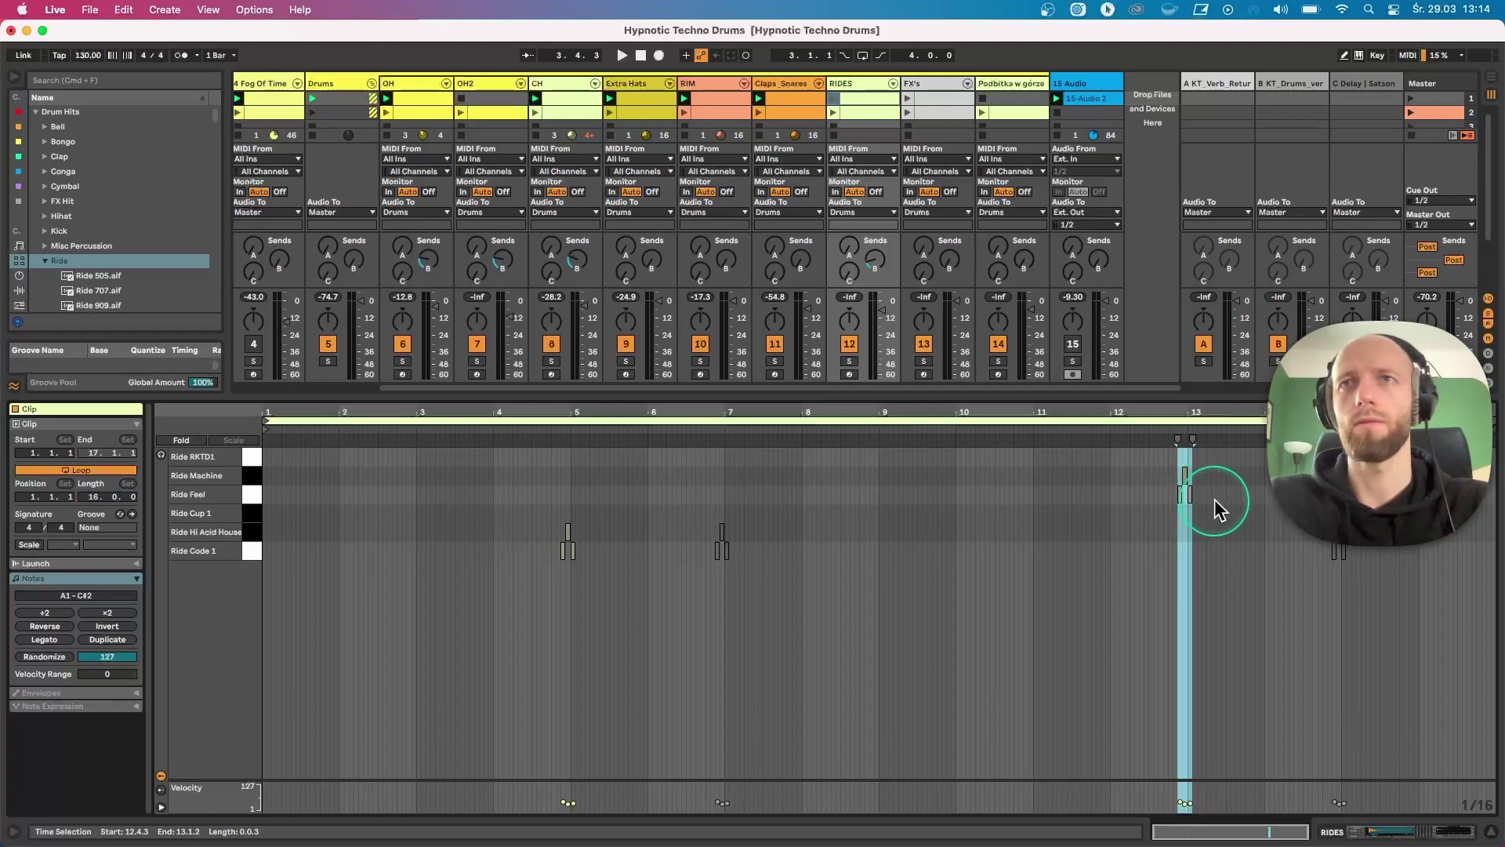
left_click_drag(1215, 503, 1154, 482)
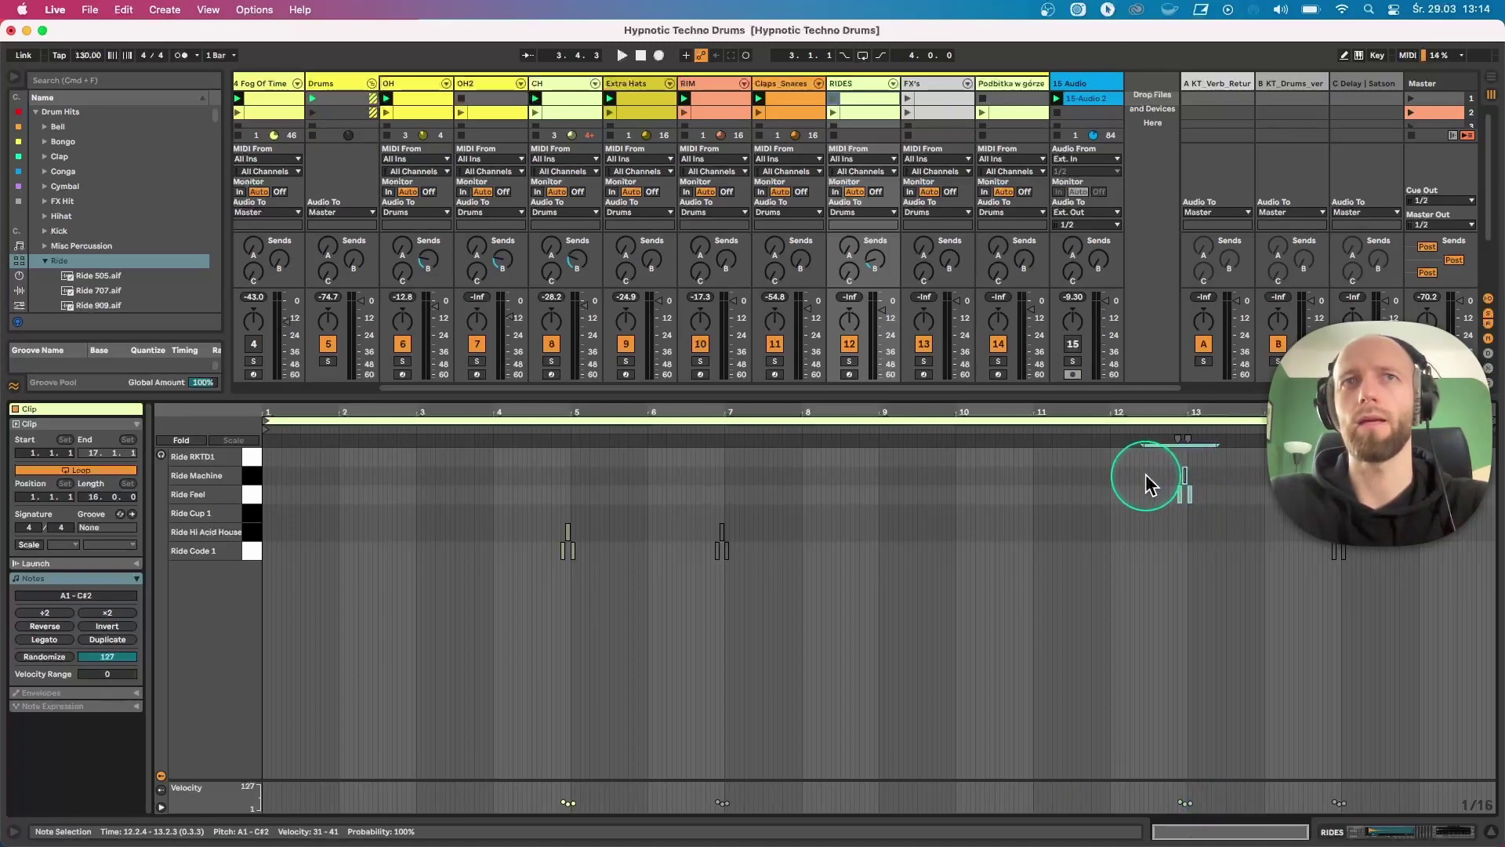
left_click(836, 100)
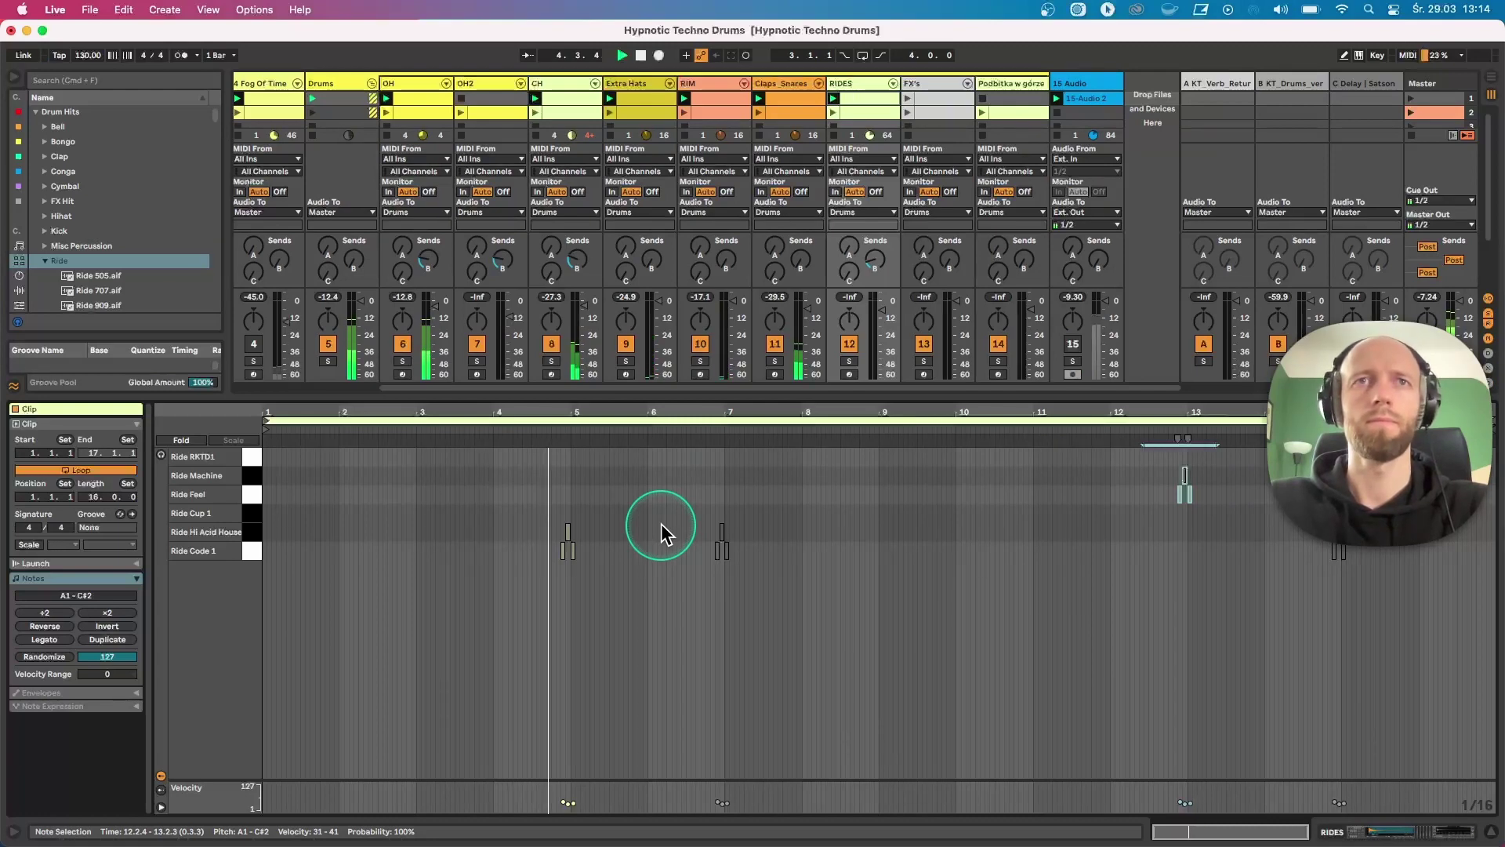
- Unfold the RIDES track's Moving 3-5-6 delay and set the feedback of its L and R lines to 44 %
double_click(844, 84)
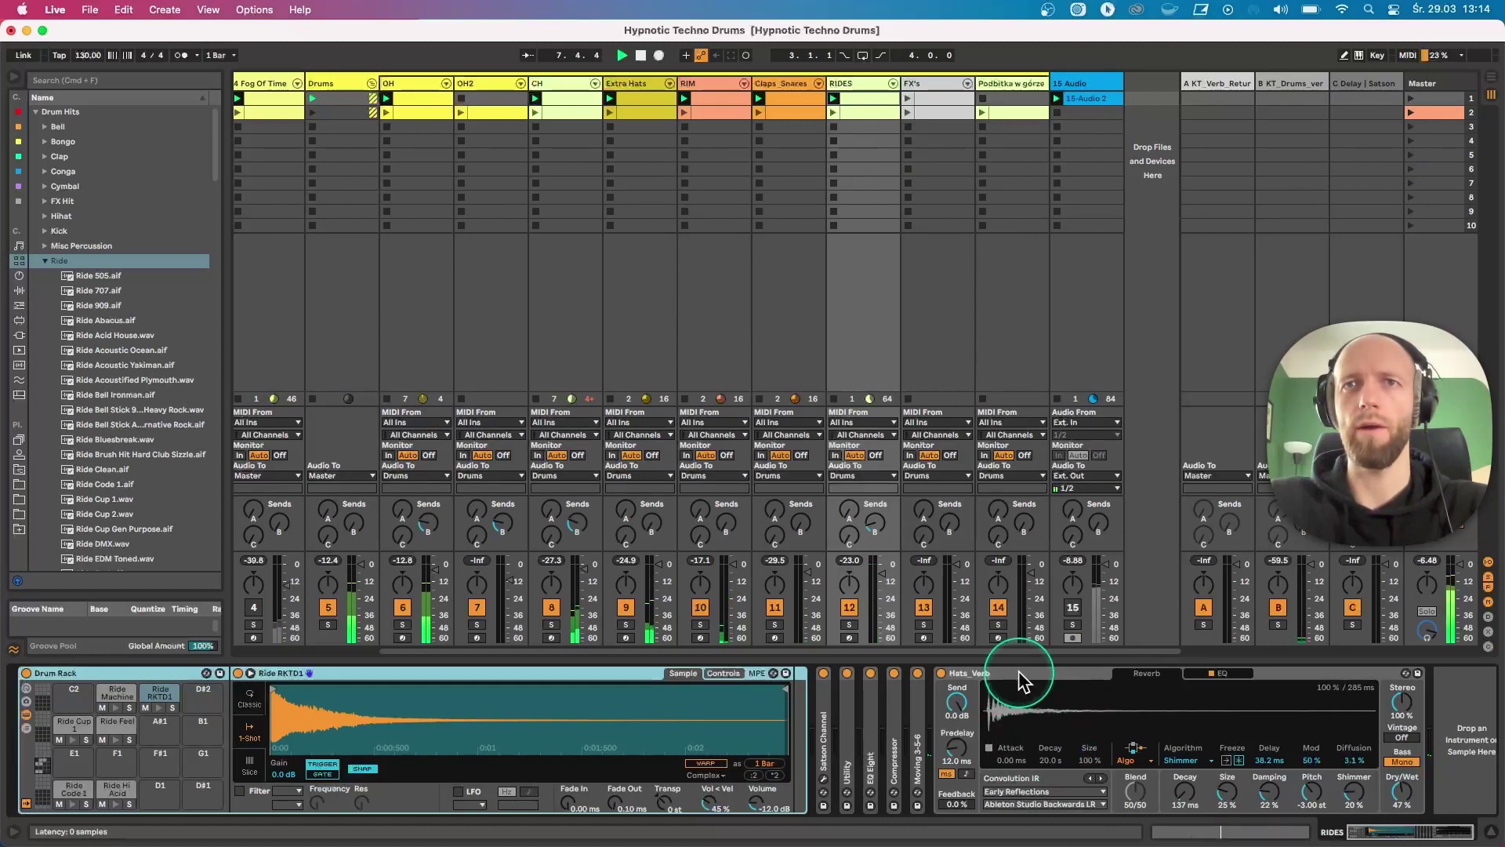
left_click(919, 733)
left_click(921, 733)
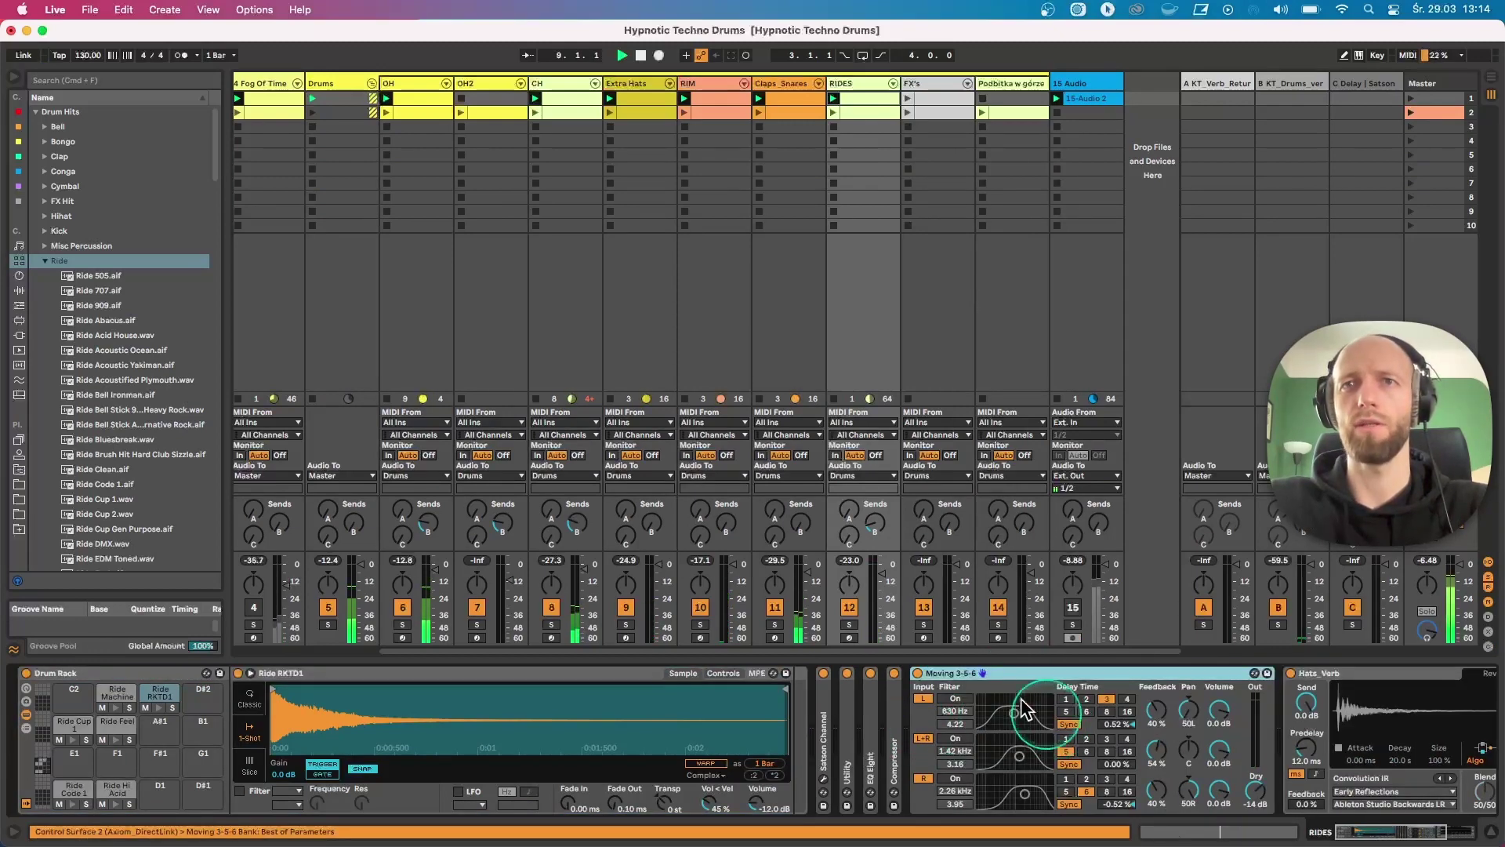
left_click(994, 675)
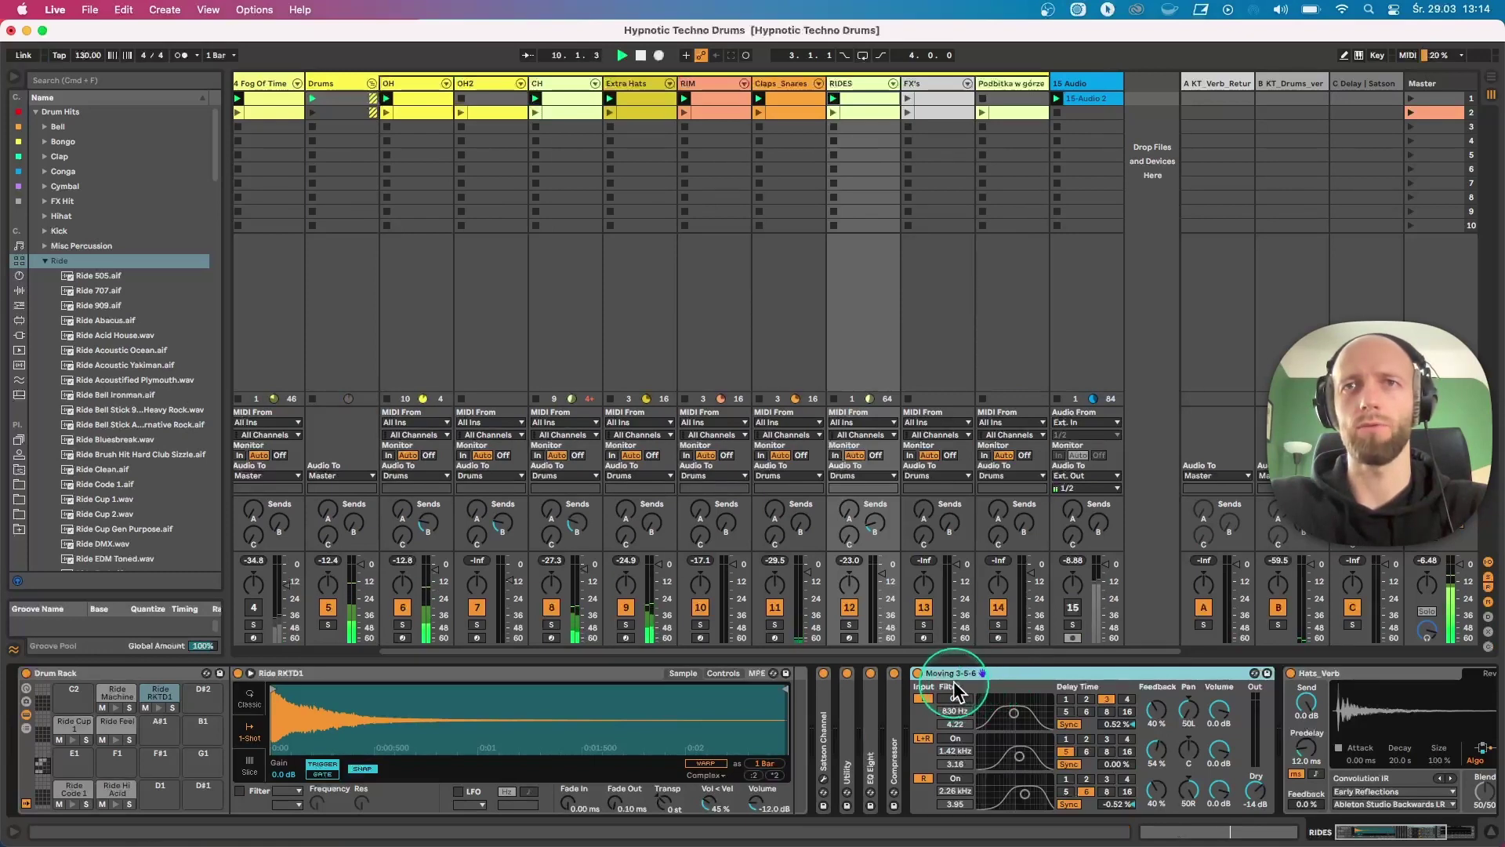
left_click_drag(1160, 719, 1164, 715)
left_click_drag(1160, 788, 1160, 785)
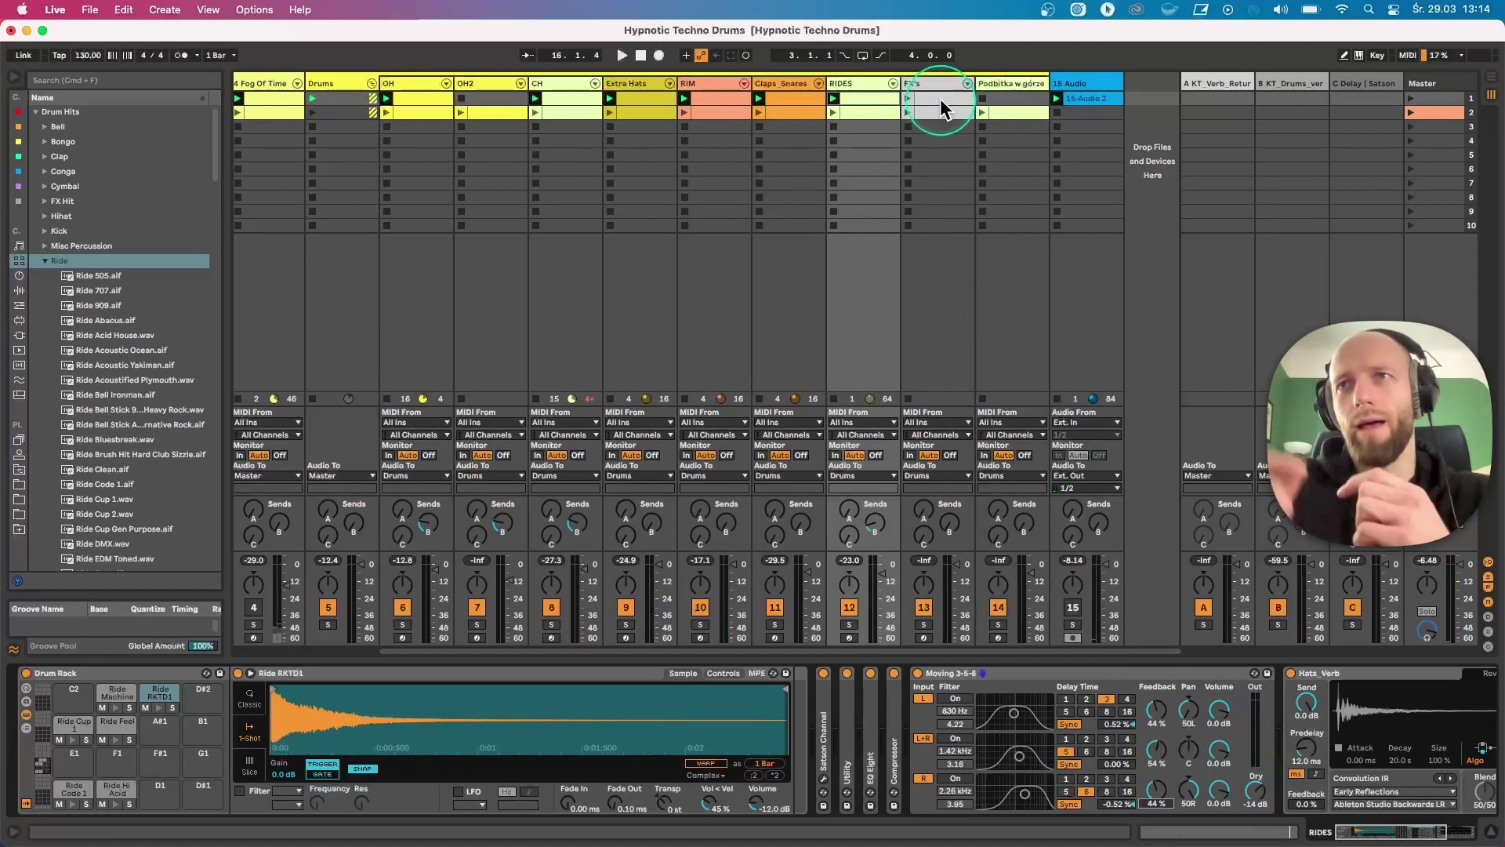
- Review the FX's track's first clip and its device chain, and collapse the Ride sample folder
double_click(920, 97)
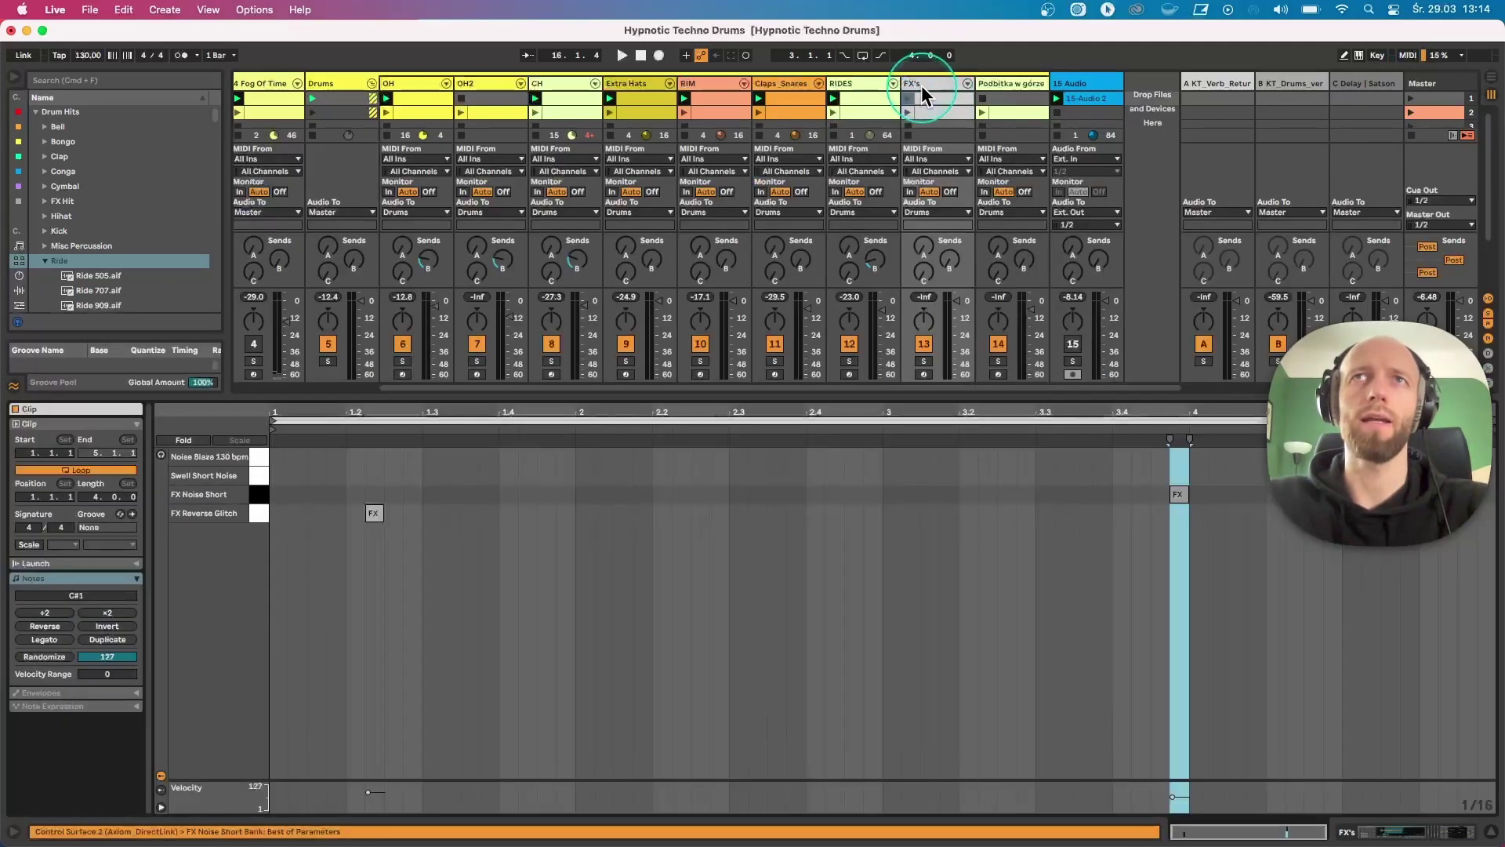
double_click(921, 85)
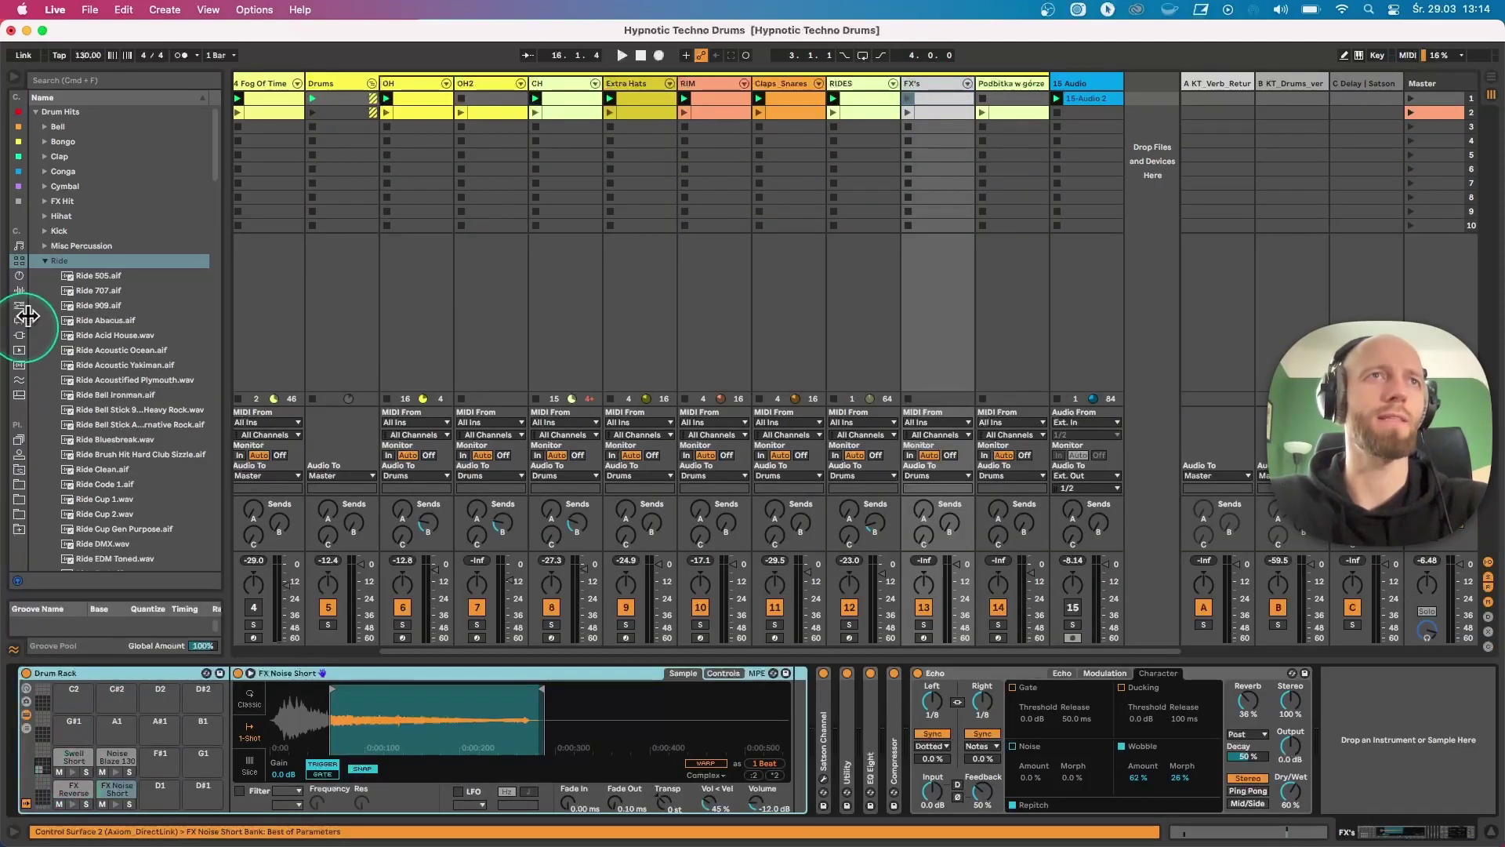
left_click(45, 260)
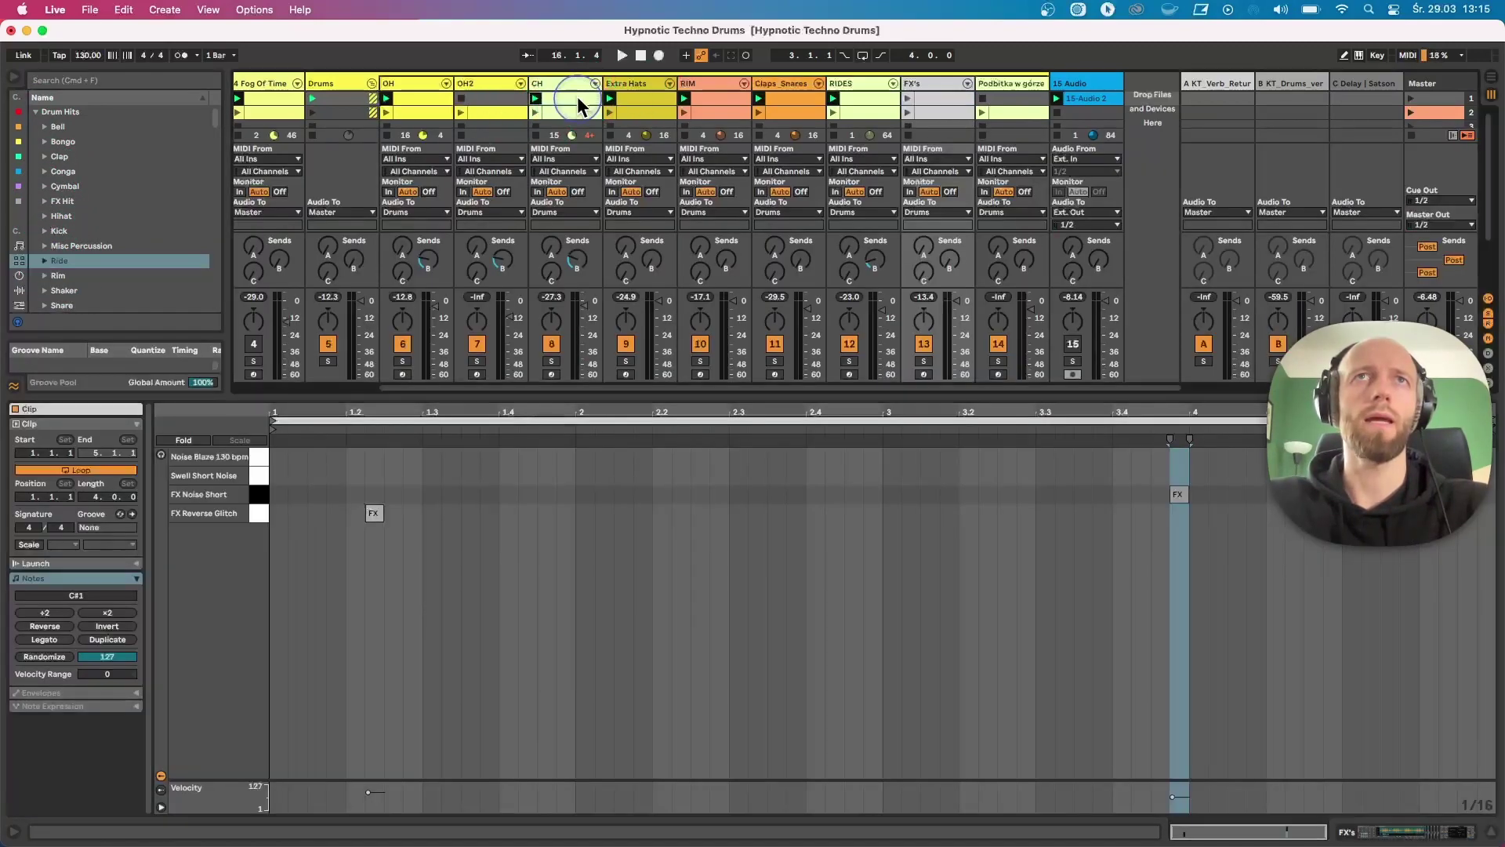
left_click(577, 98)
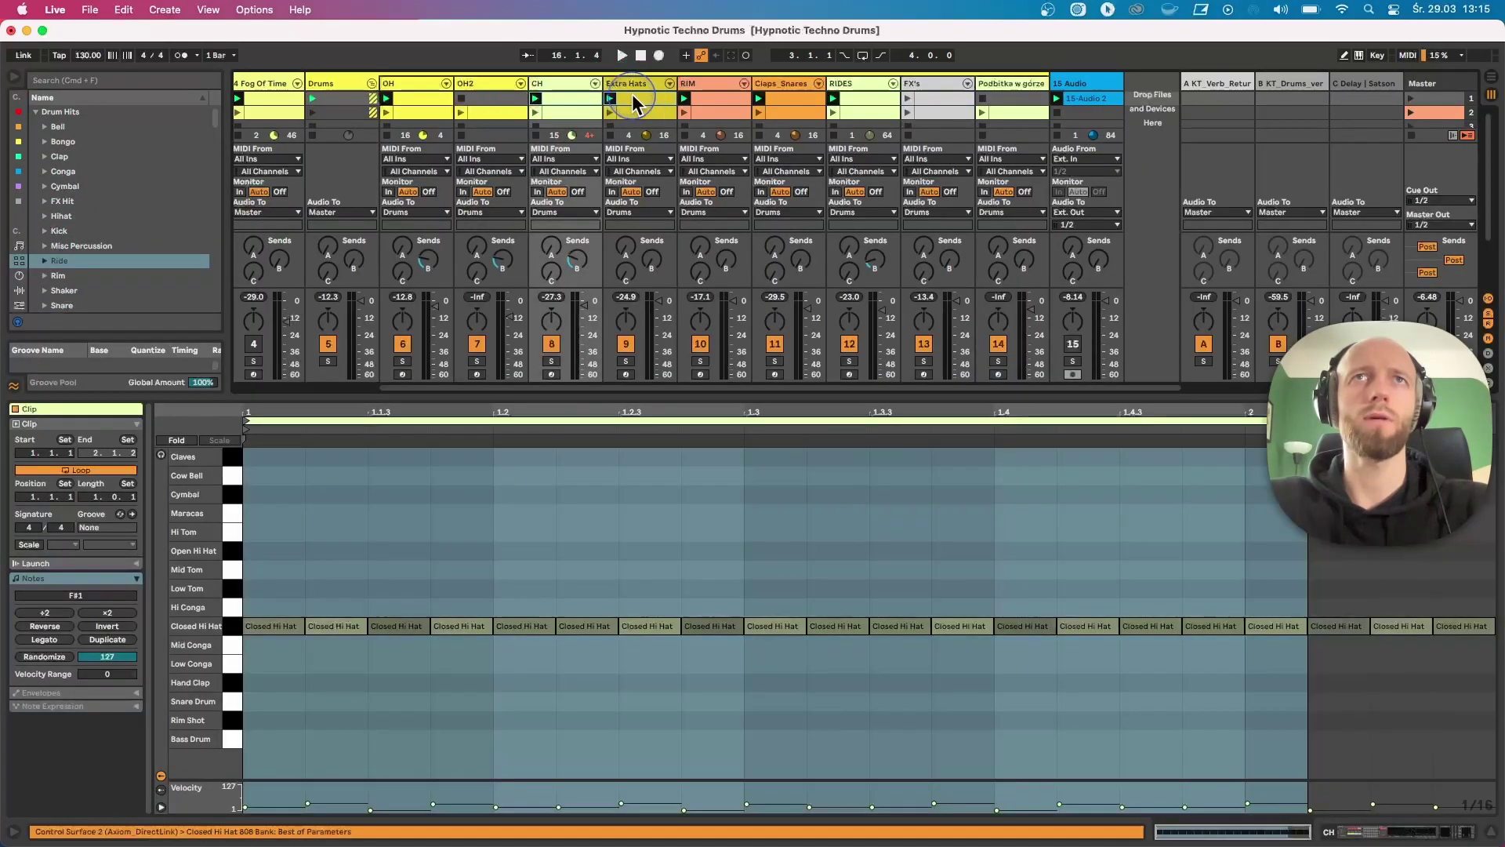
left_click(633, 97, "super")
left_click(718, 98, "super")
left_click(800, 99, "super")
left_click(878, 102, "super")
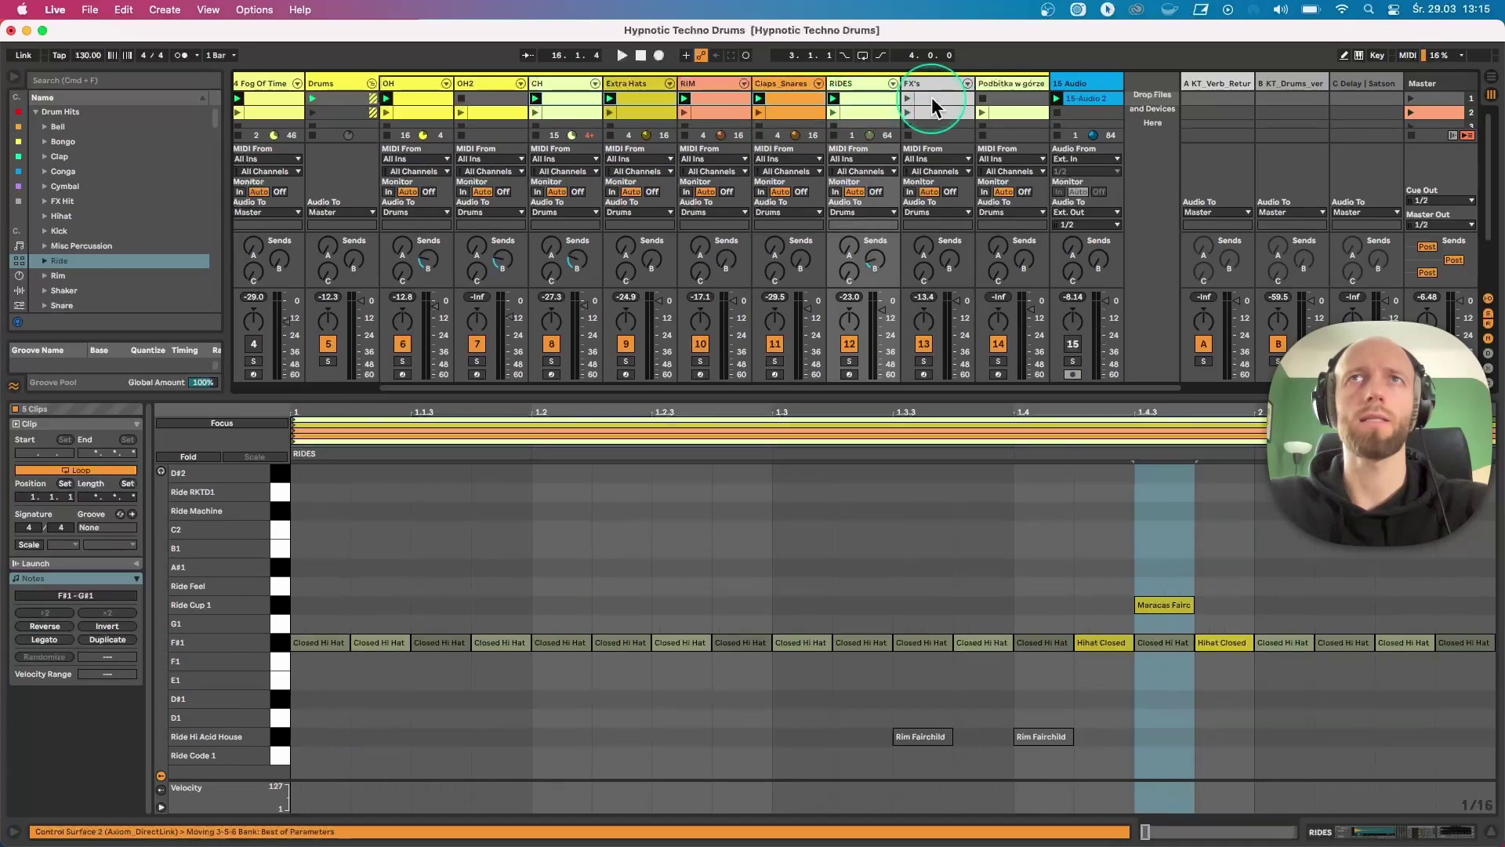
left_click(931, 100, "super")
- Show the first Extra Hats, RIM, Claps_Snares, RIDES and FX's clips together in the note editor across about fourteen bars
left_click(630, 100)
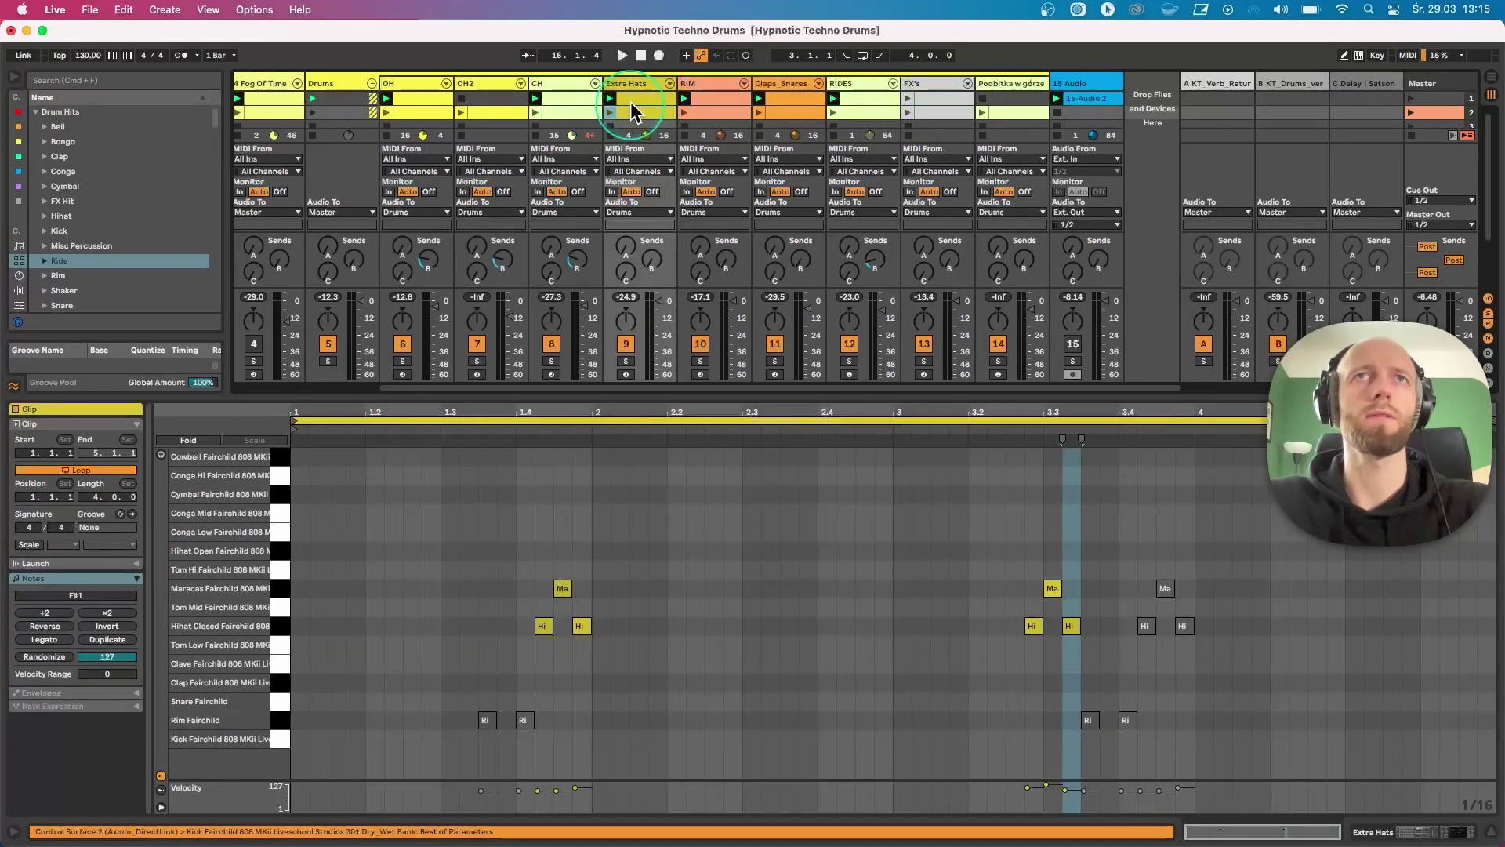
left_click(722, 95, "super")
left_click(794, 104, "super")
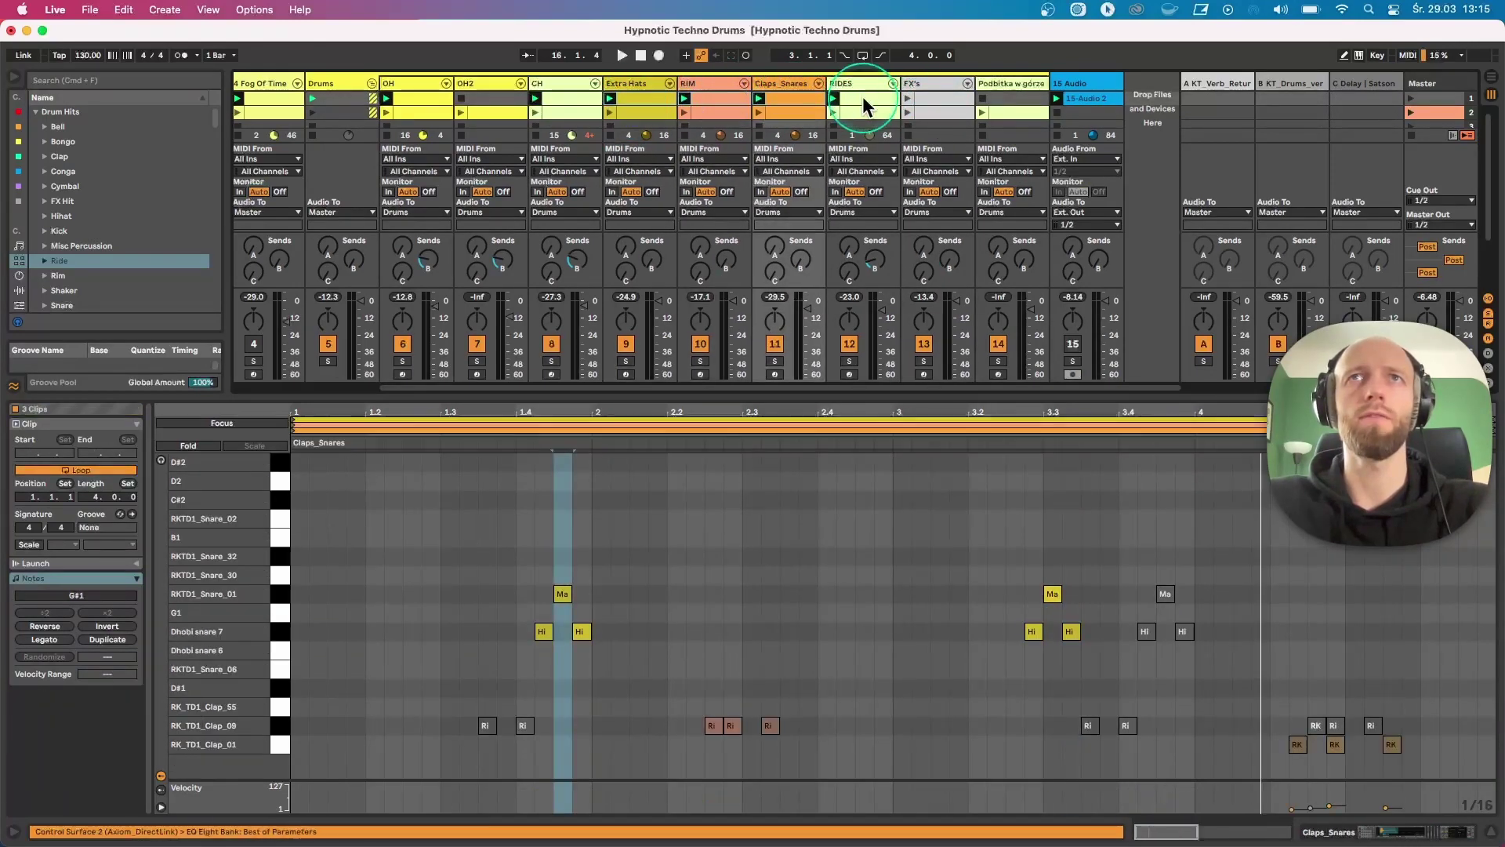
left_click(862, 97, "super")
left_click(919, 95, "super")
mouse_move(913, 402)
left_mouse_down()
mouse_move(913, 380)
mouse_move(914, 406)
left_mouse_up()
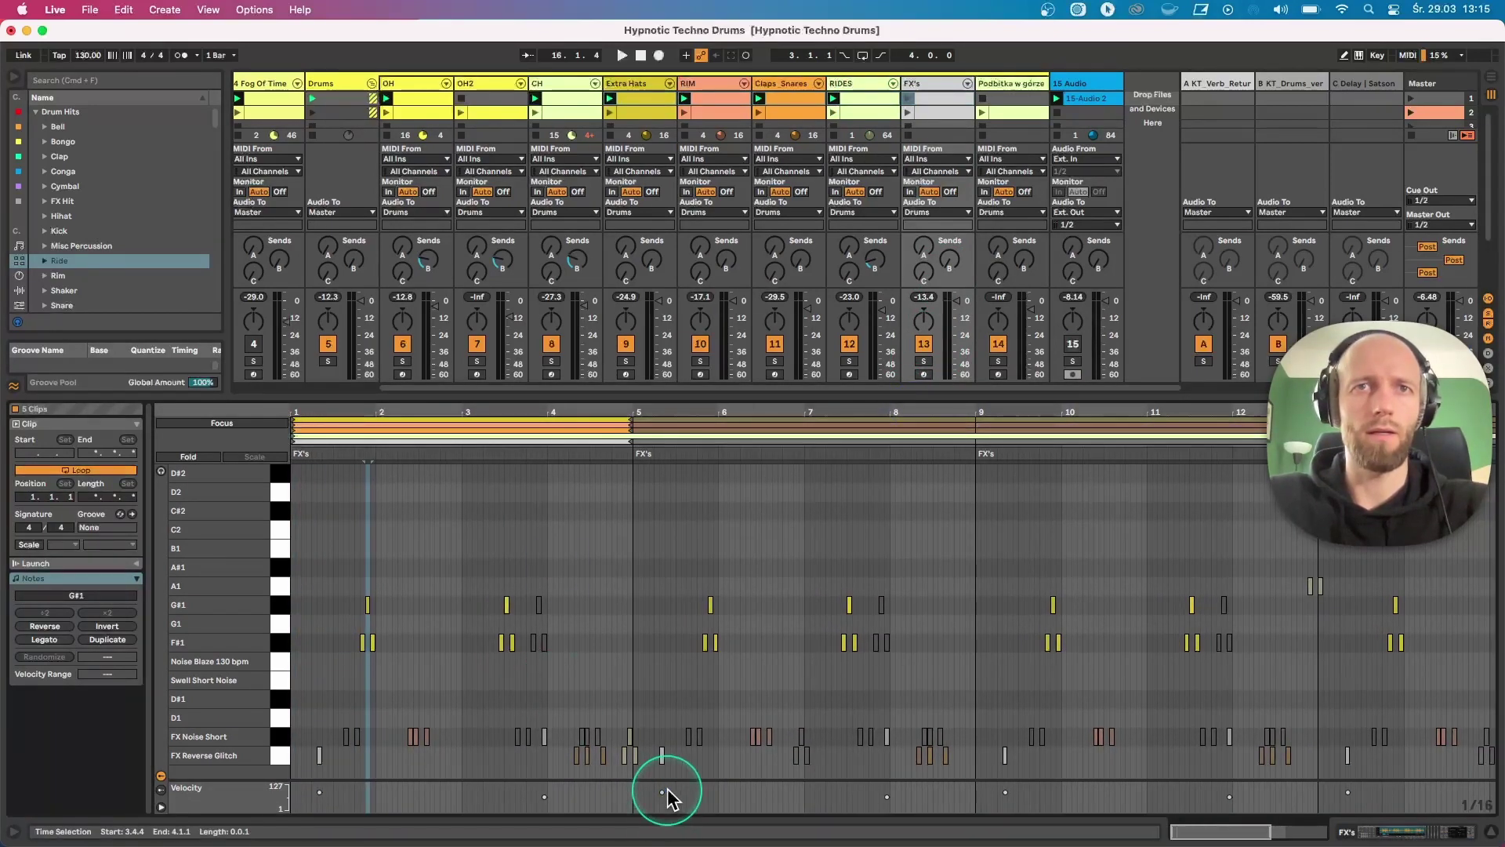
left_click(662, 755)
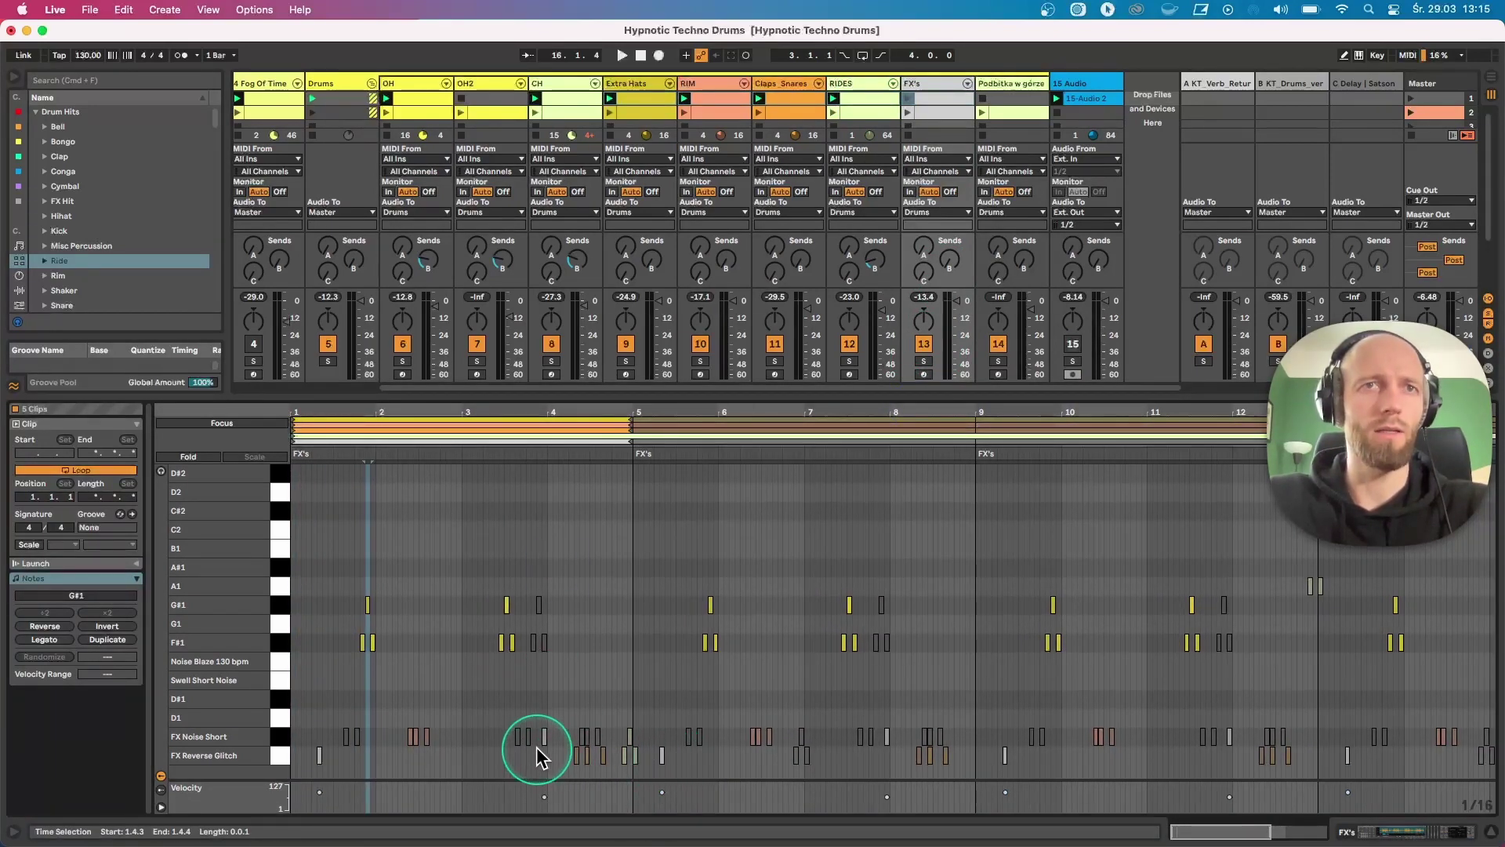
- Start playback, launch the first FX's clip, and point out its FX Reverse Glitch note in bar 5
key("space")
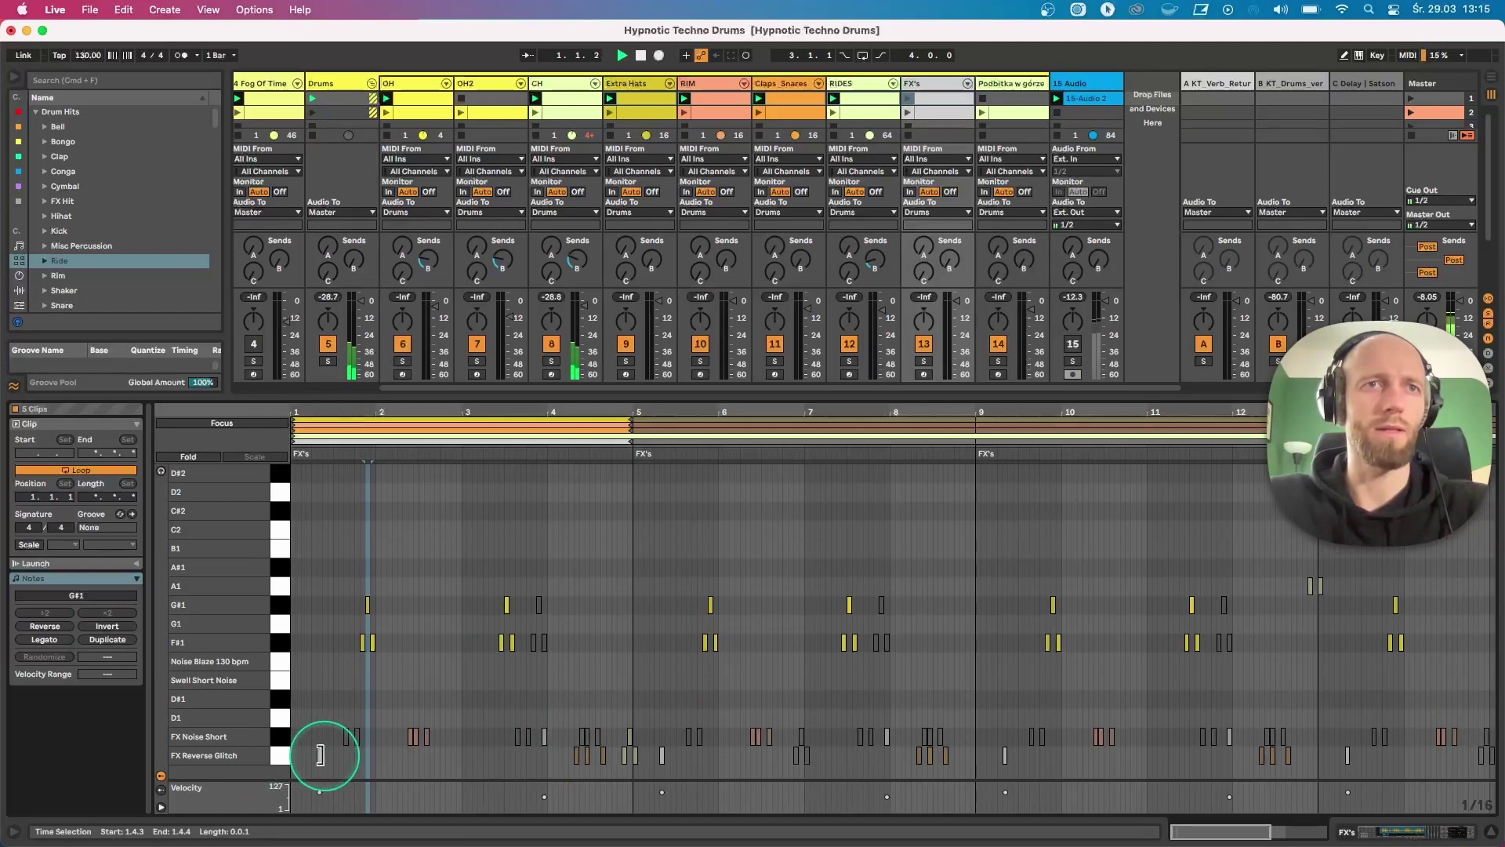
left_click(907, 98)
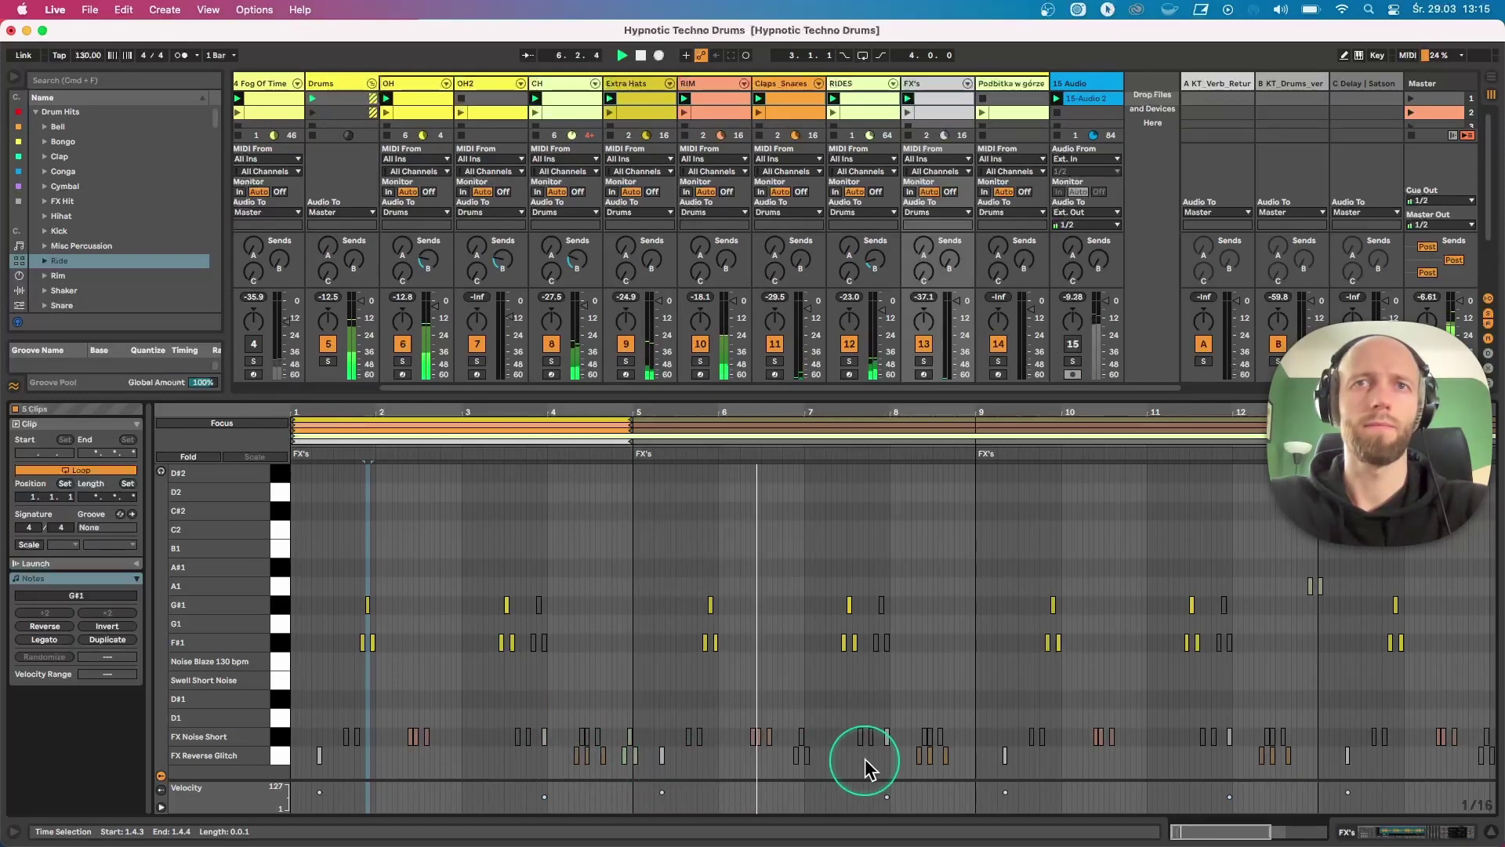
left_click(662, 758)
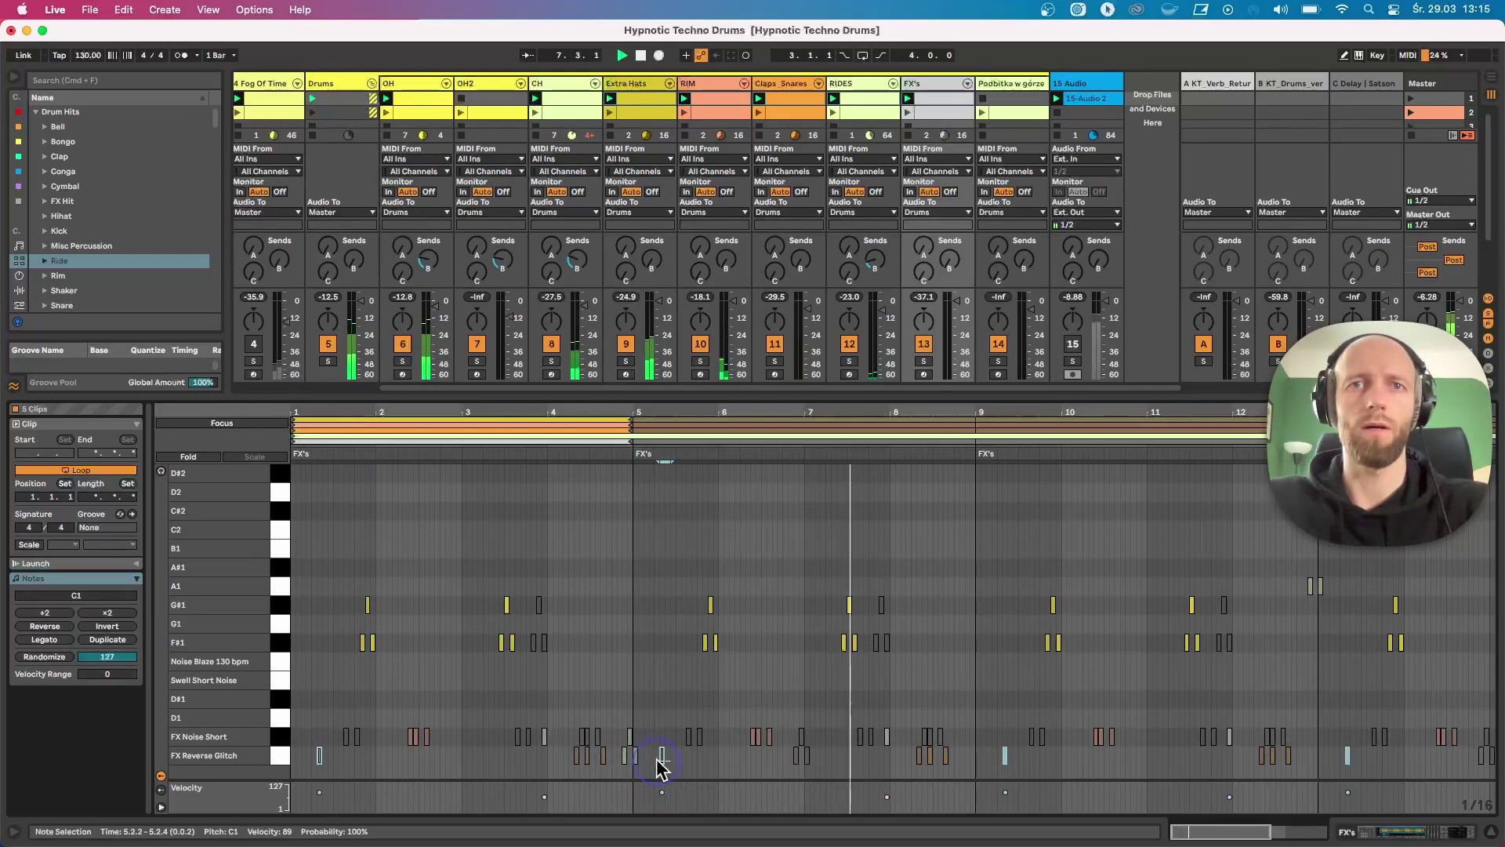
left_click(693, 760)
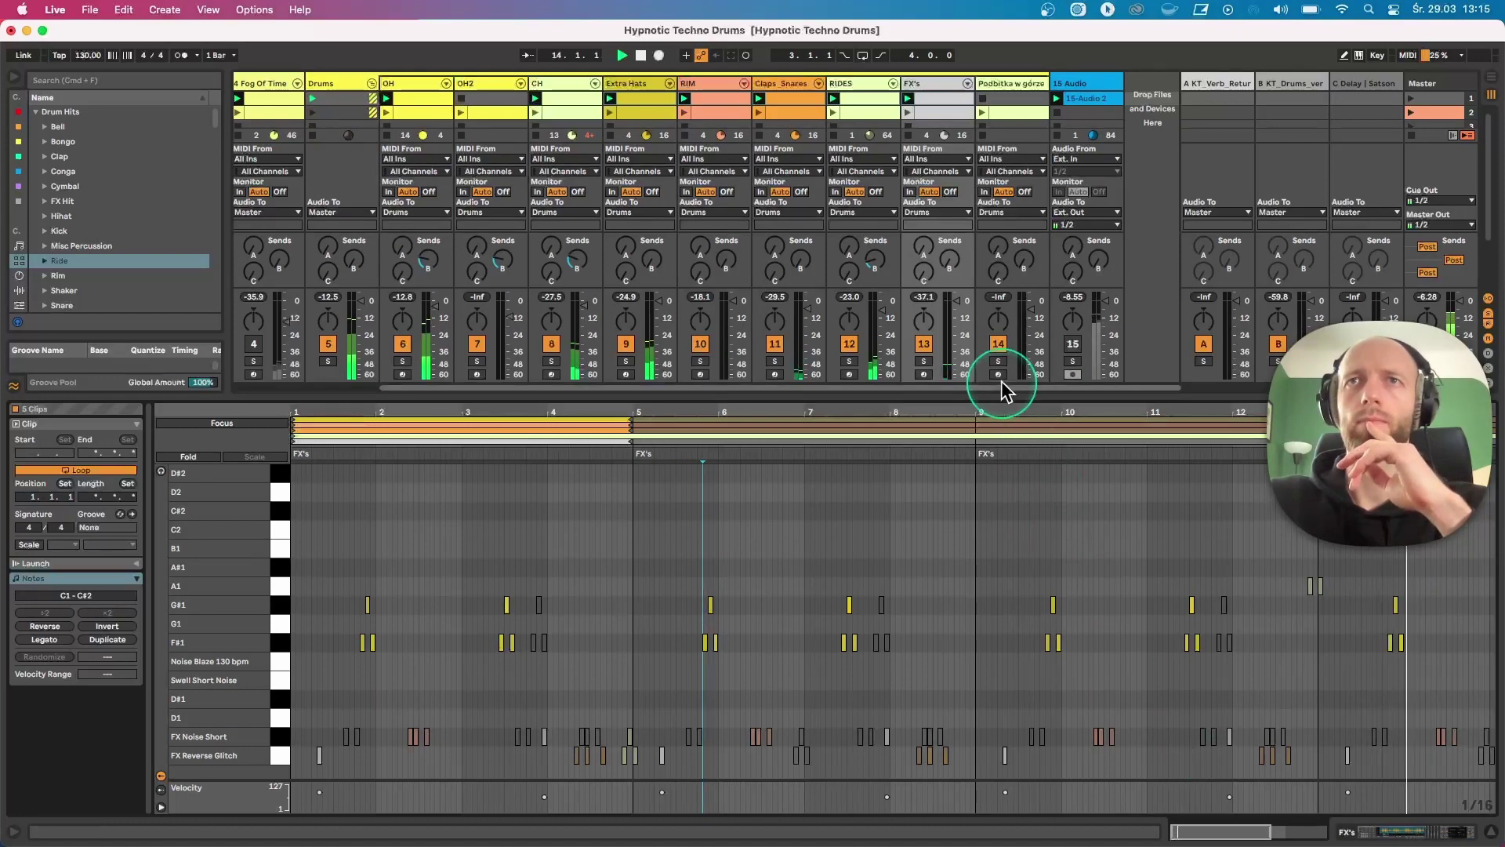
- Enlarge the session area above the note editor and look over the tracks from Kick to 15 Audio
left_click_drag(998, 380, 940, 567)
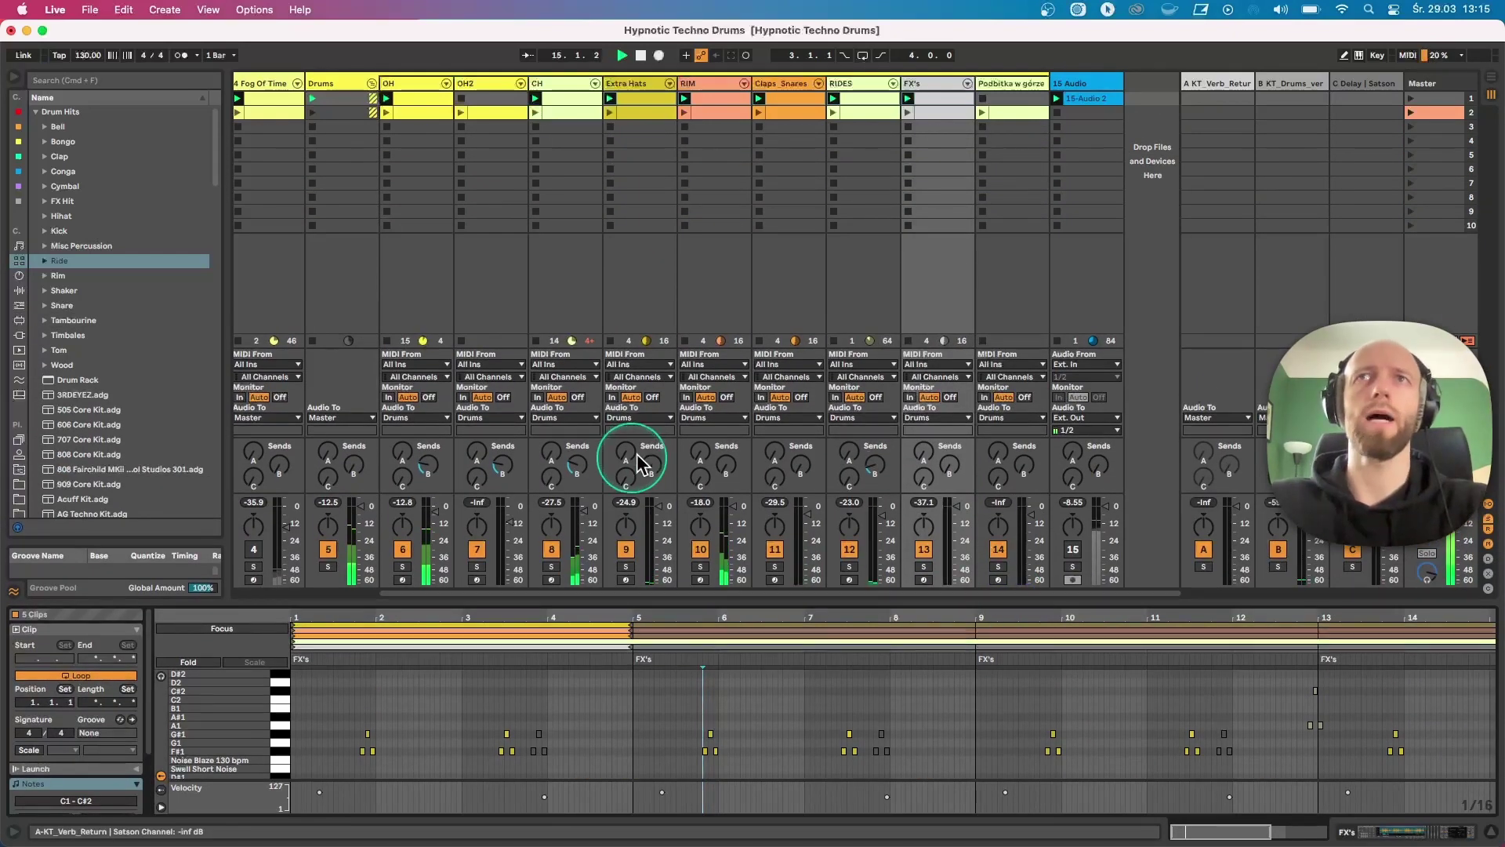
scroll(487, 538, "left", 3)
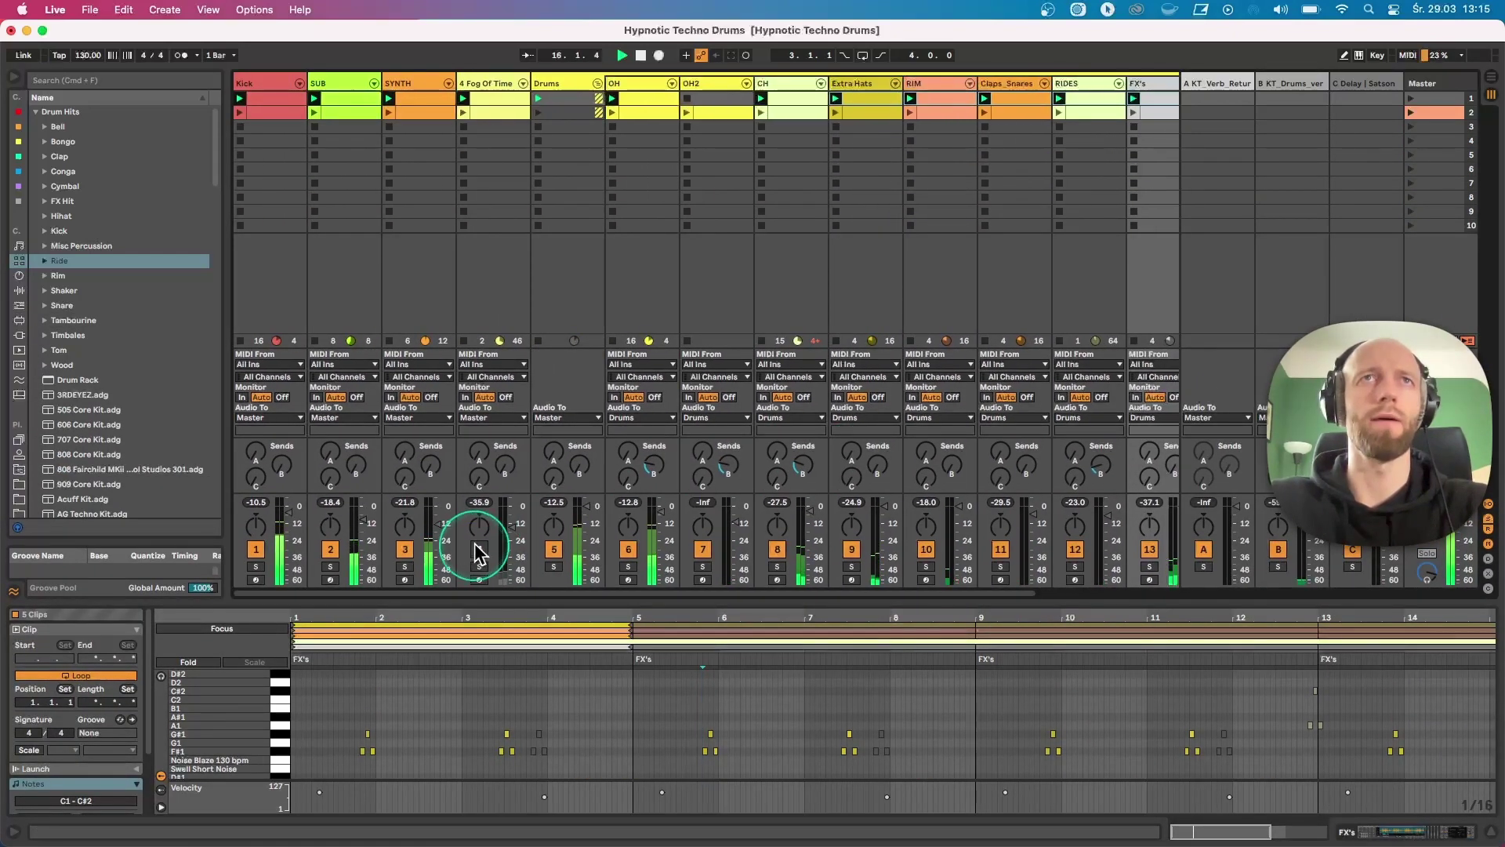
scroll(816, 464, "right", 3)
scroll(1095, 110, "right", 1)
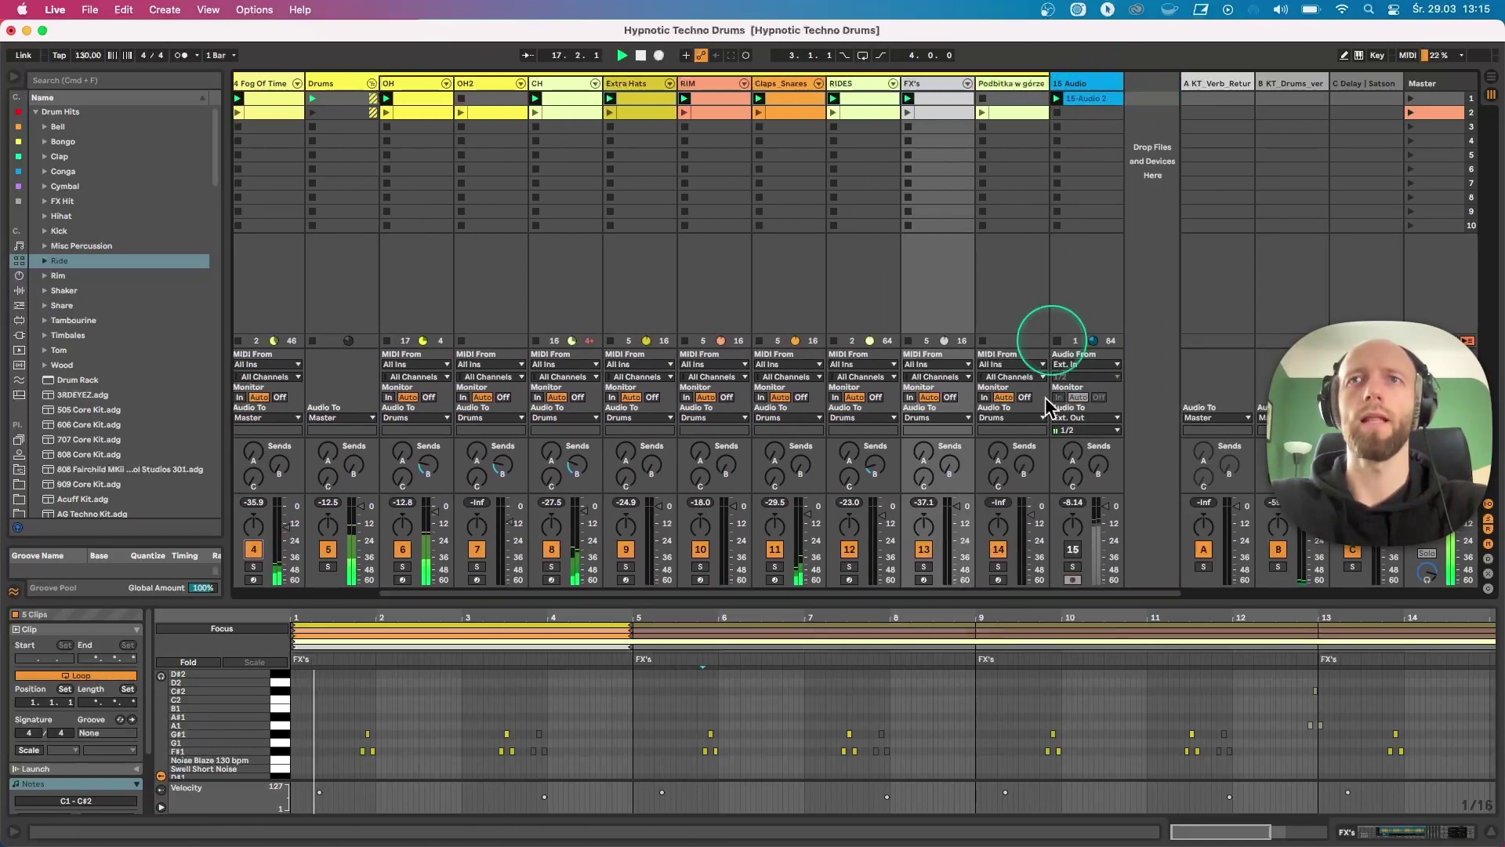
- Switch the solo of the 15 Audio track on and off repeatedly to compare the reference with the mix
left_click(1073, 567)
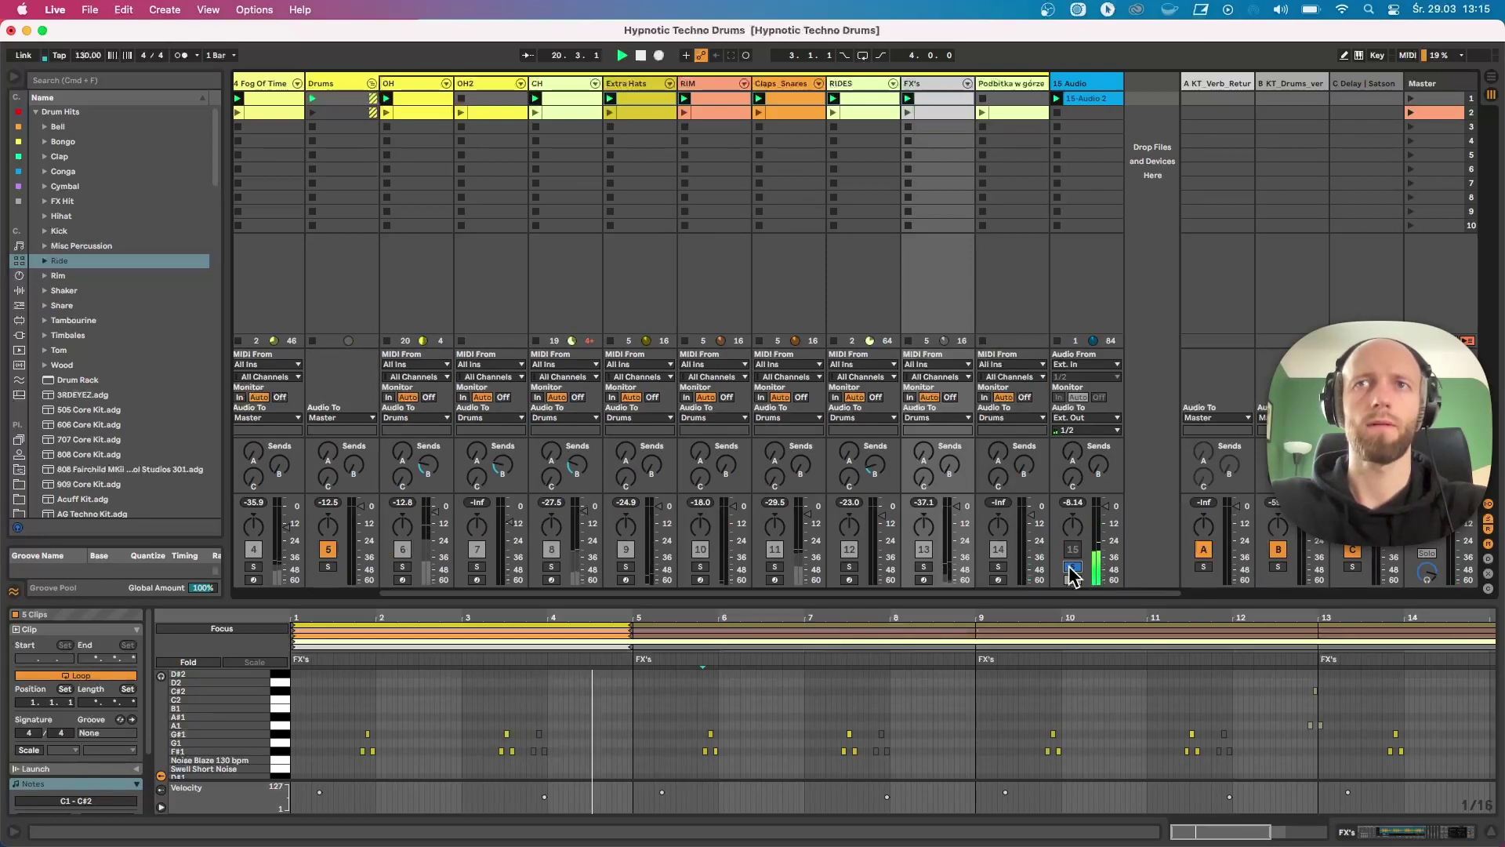
left_click(1072, 567)
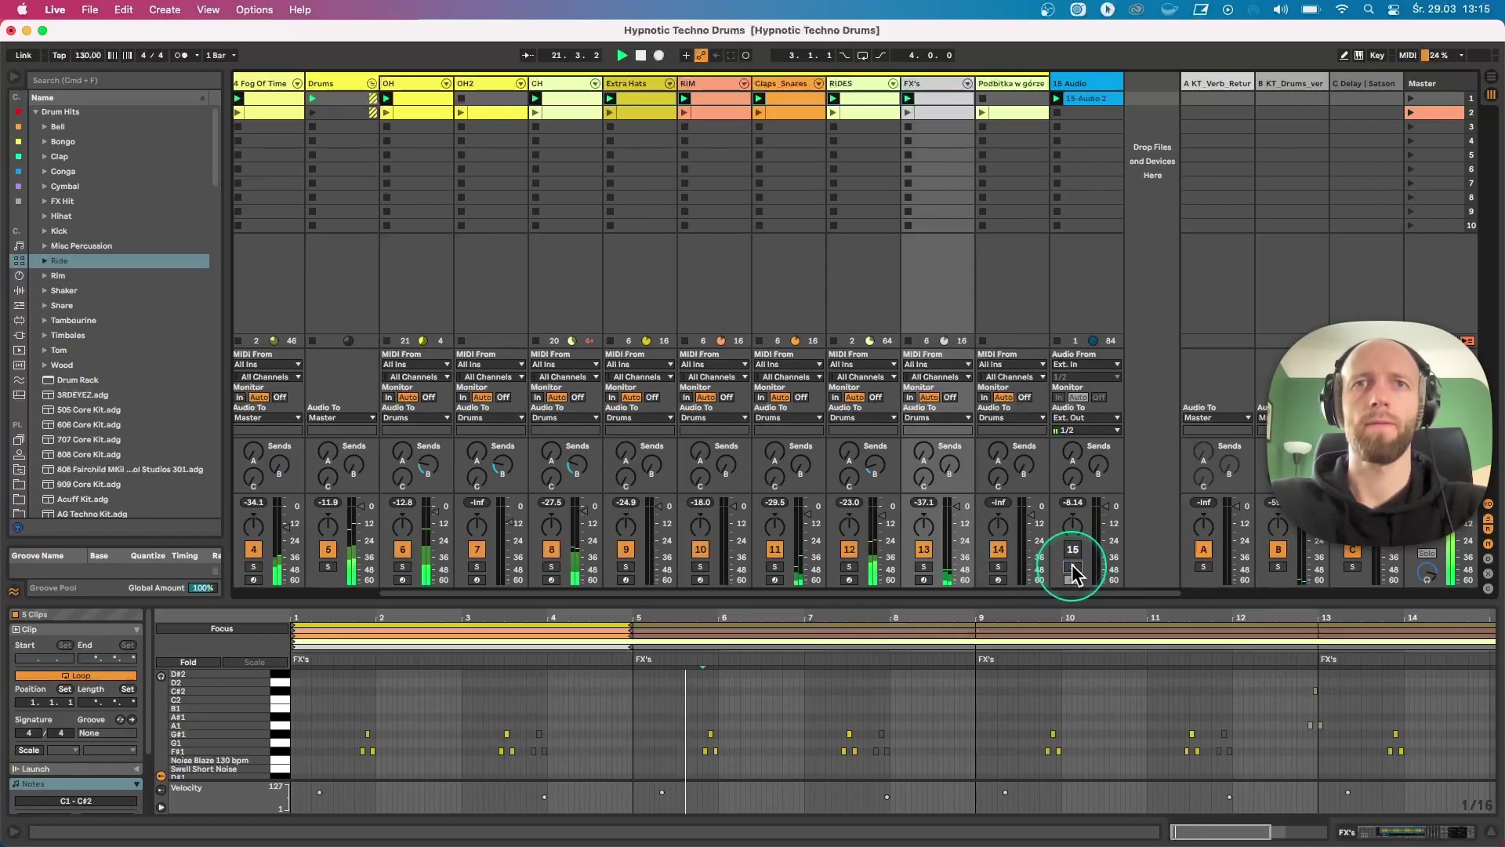
left_click(1073, 567)
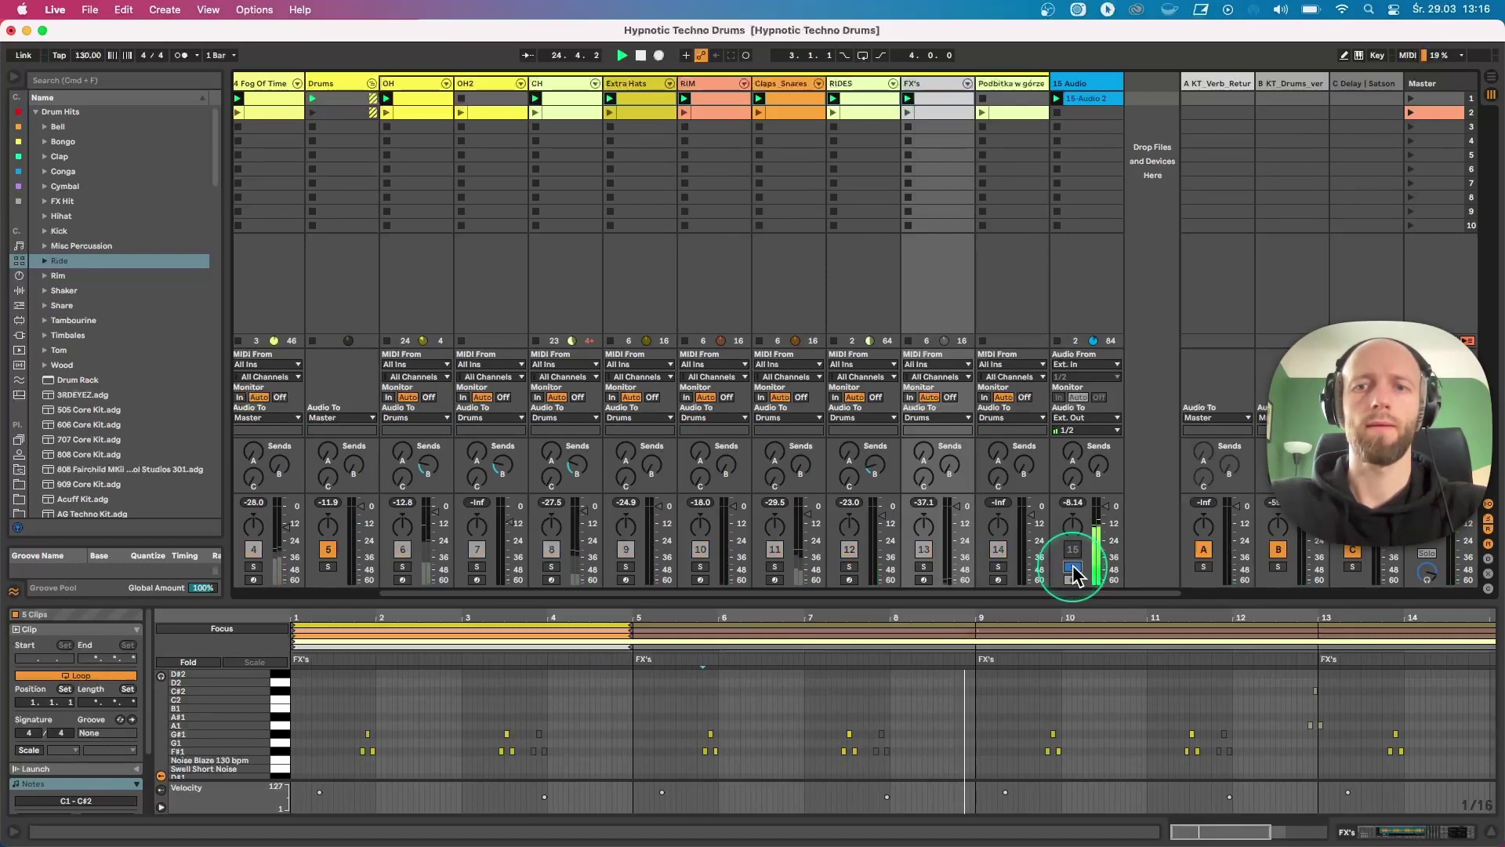
left_click(1073, 567)
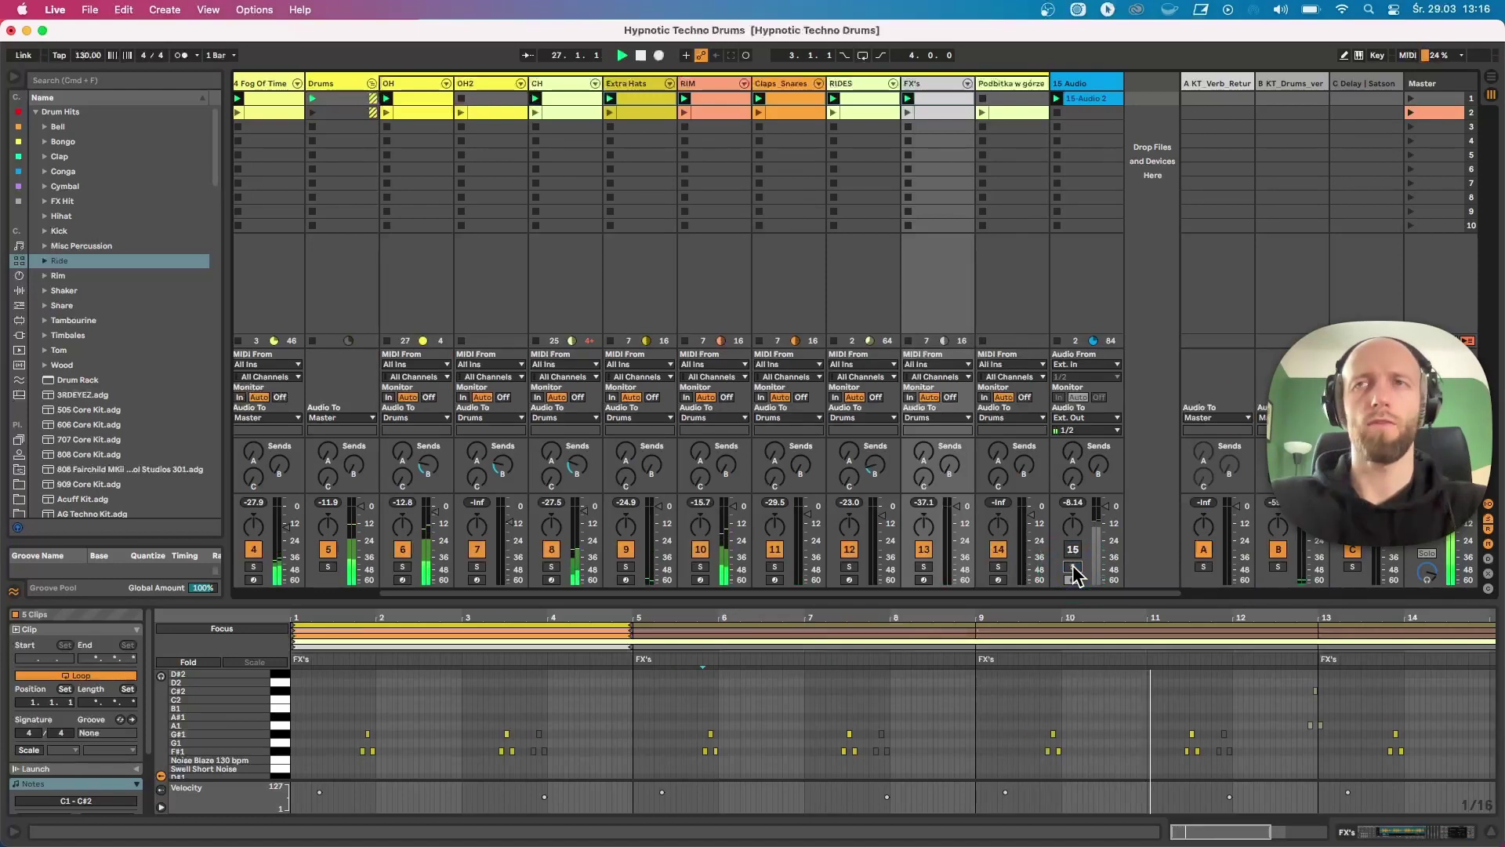
left_click(1074, 565)
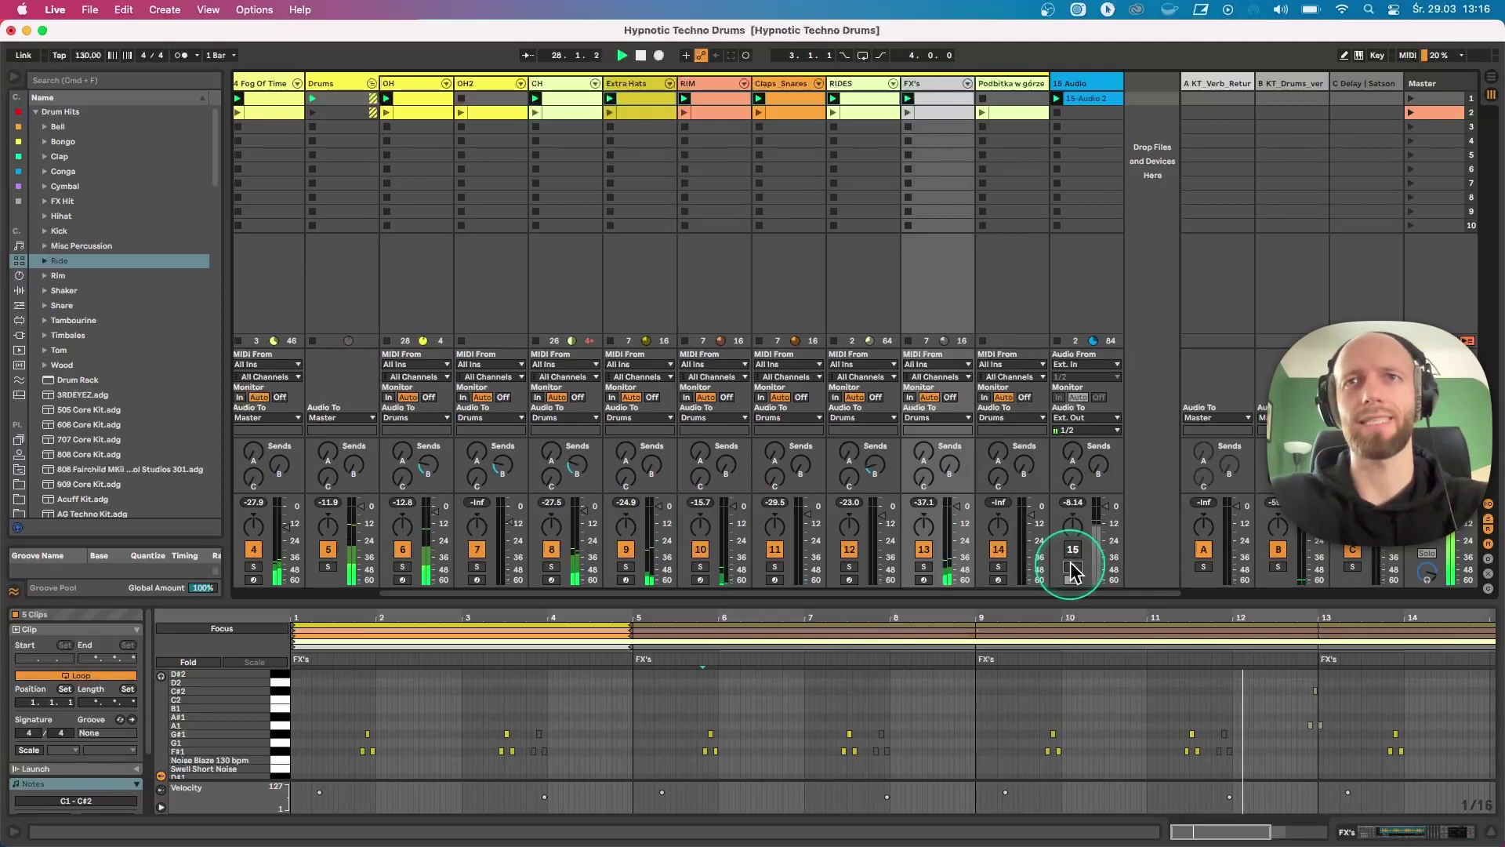
left_click(1072, 567)
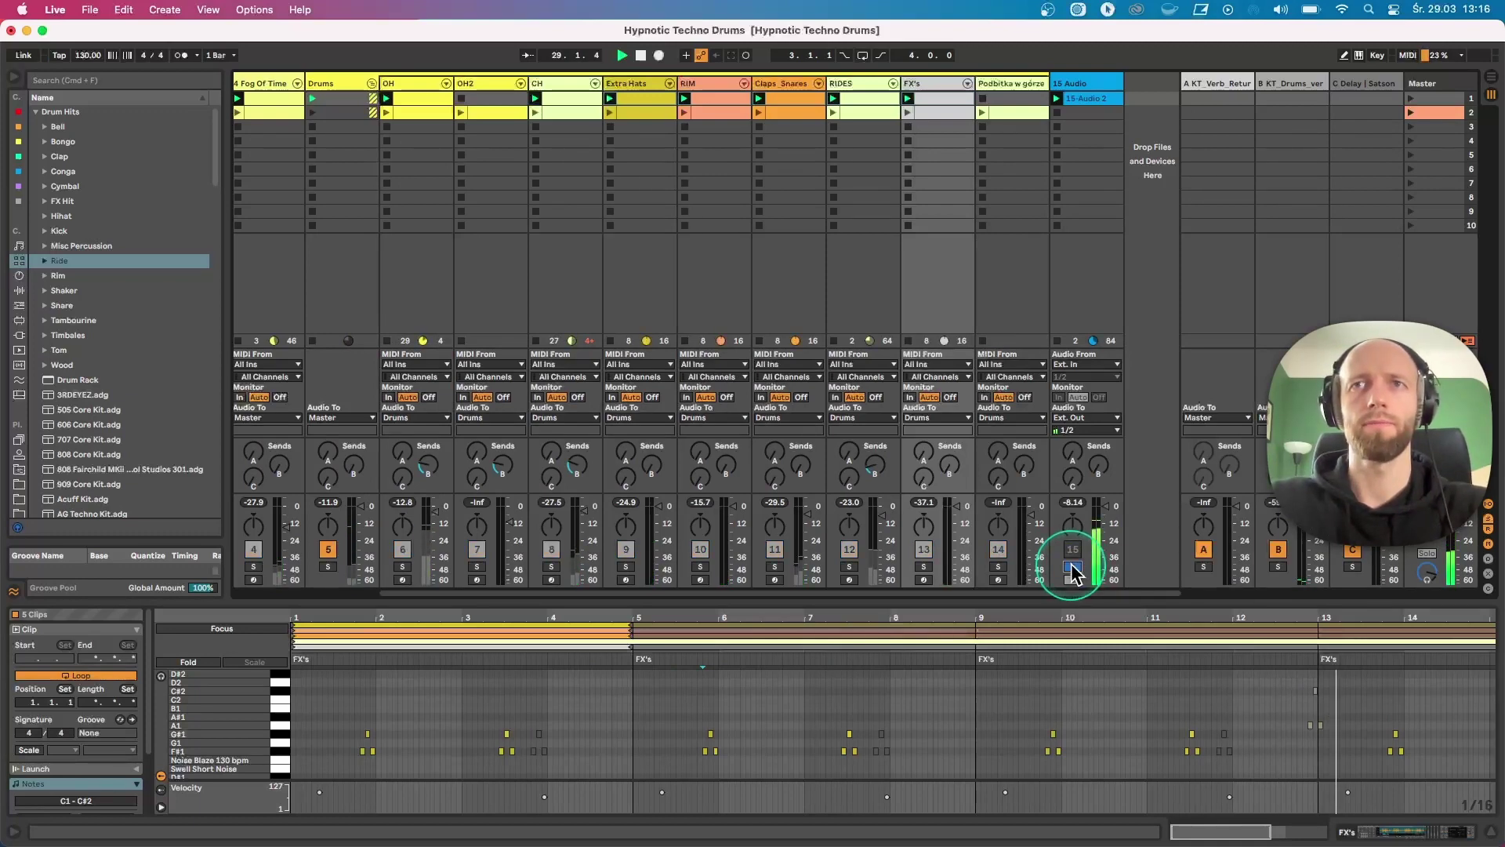
left_click(1072, 567)
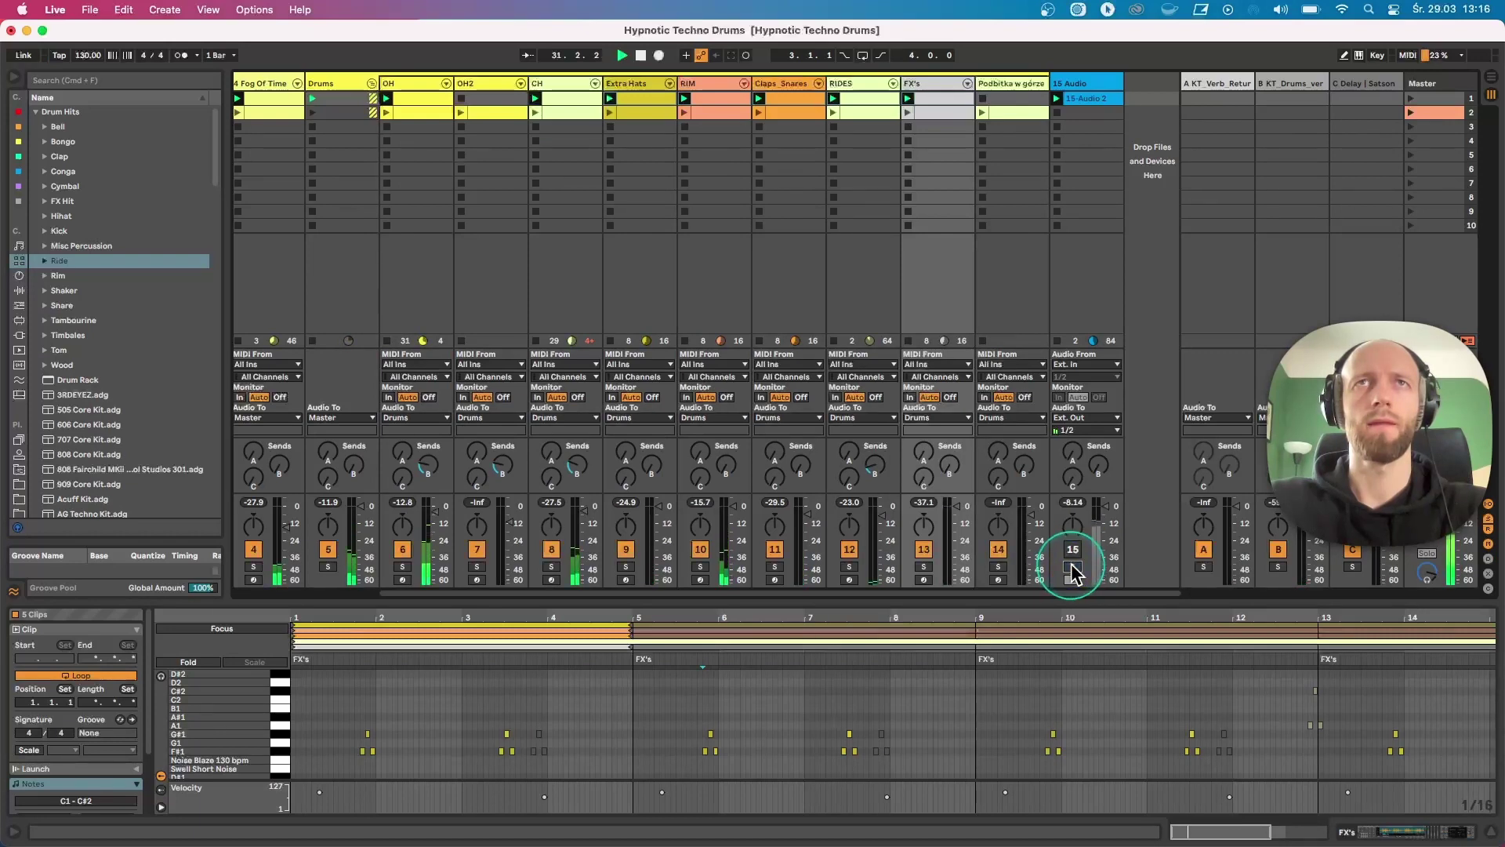
- Stop playback and review the first clips of the CH, Extra Hats and RIM tracks
scroll(981, 494, "left", 3)
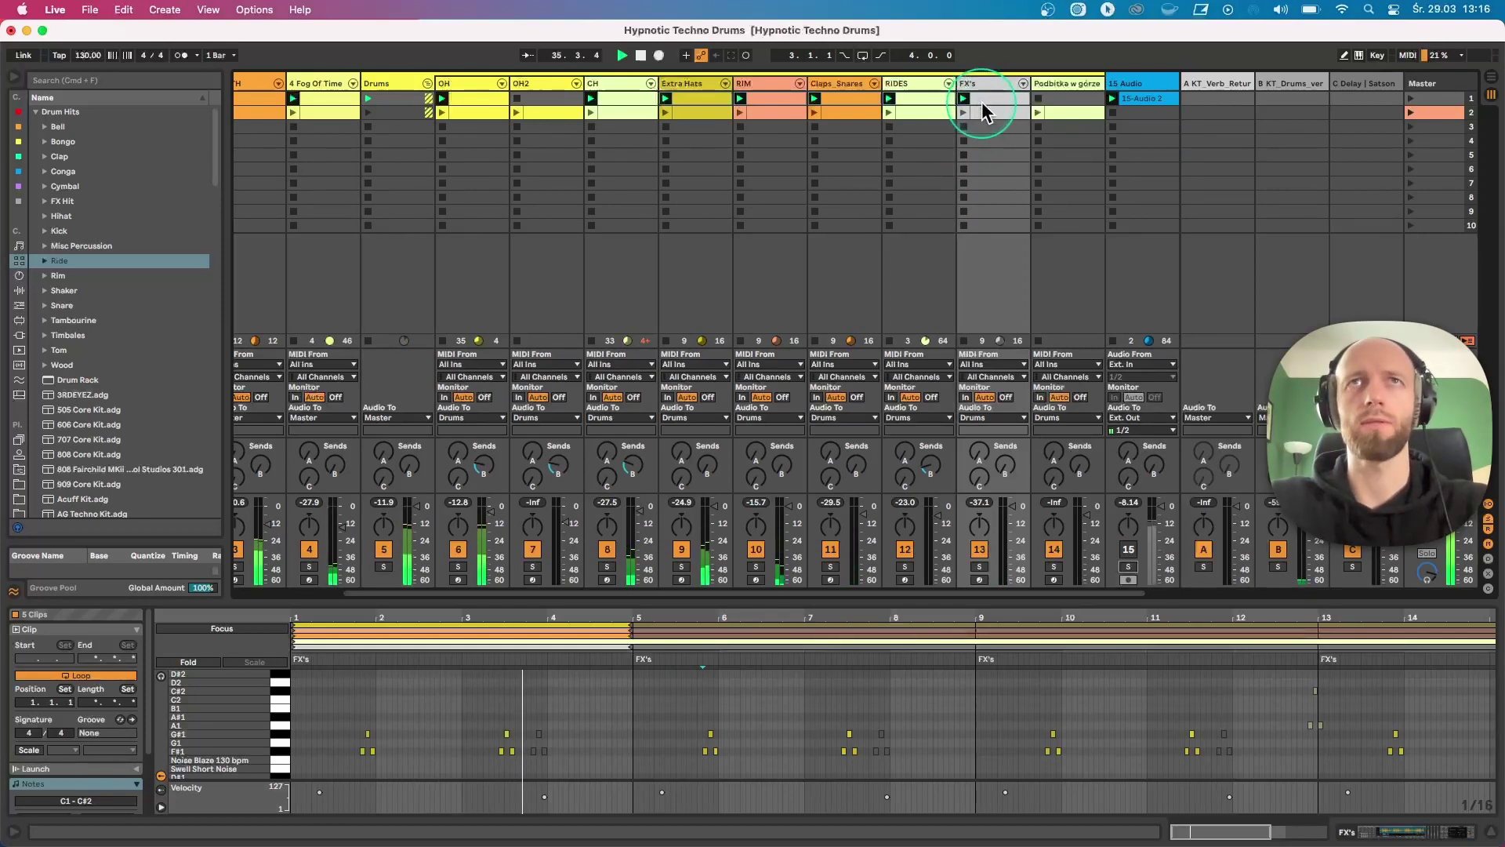
left_click(639, 100)
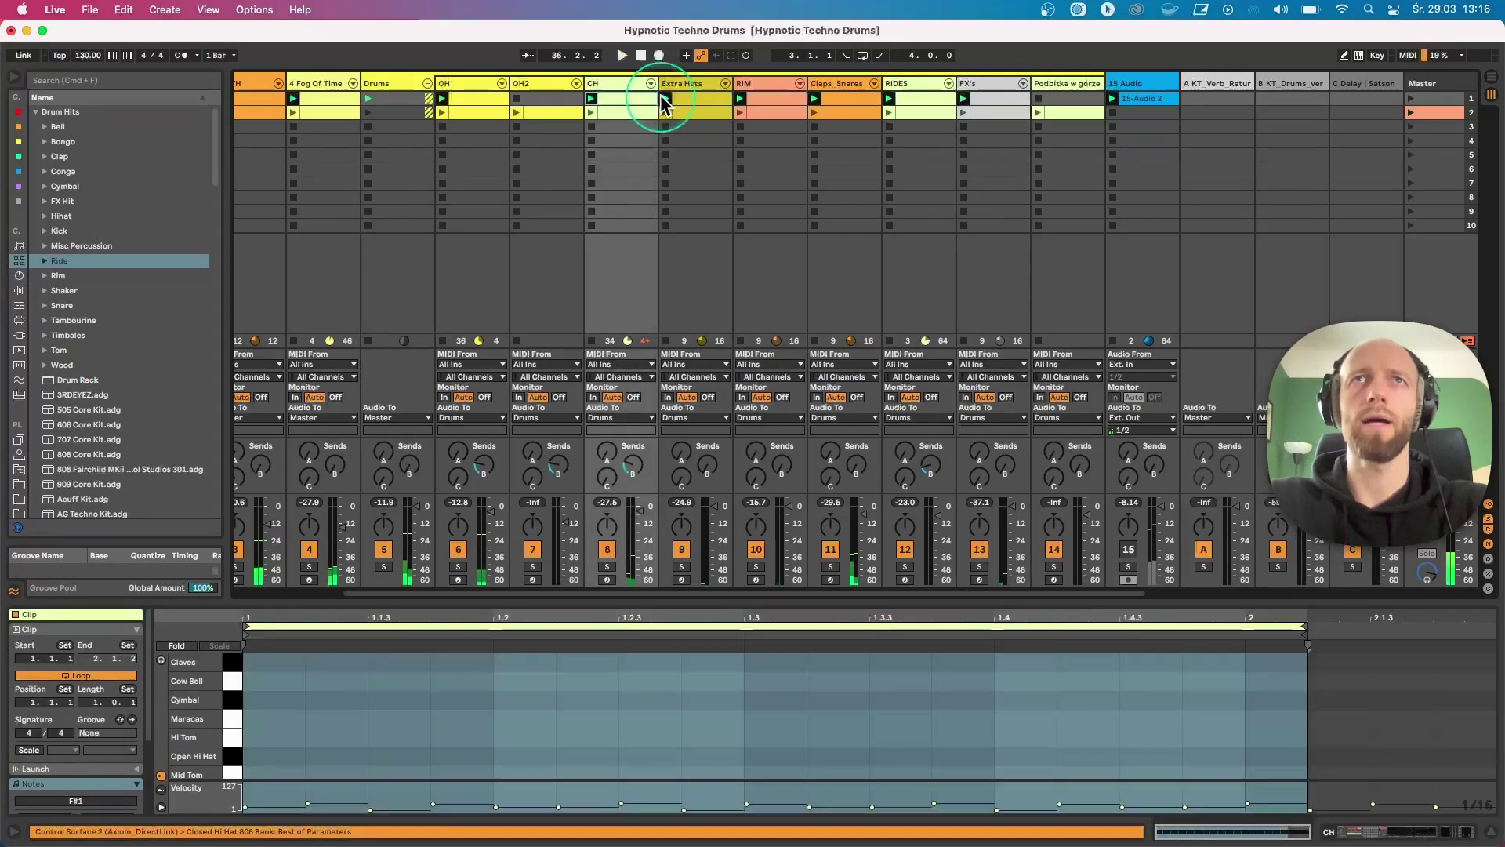
left_click(664, 100)
left_click(768, 100)
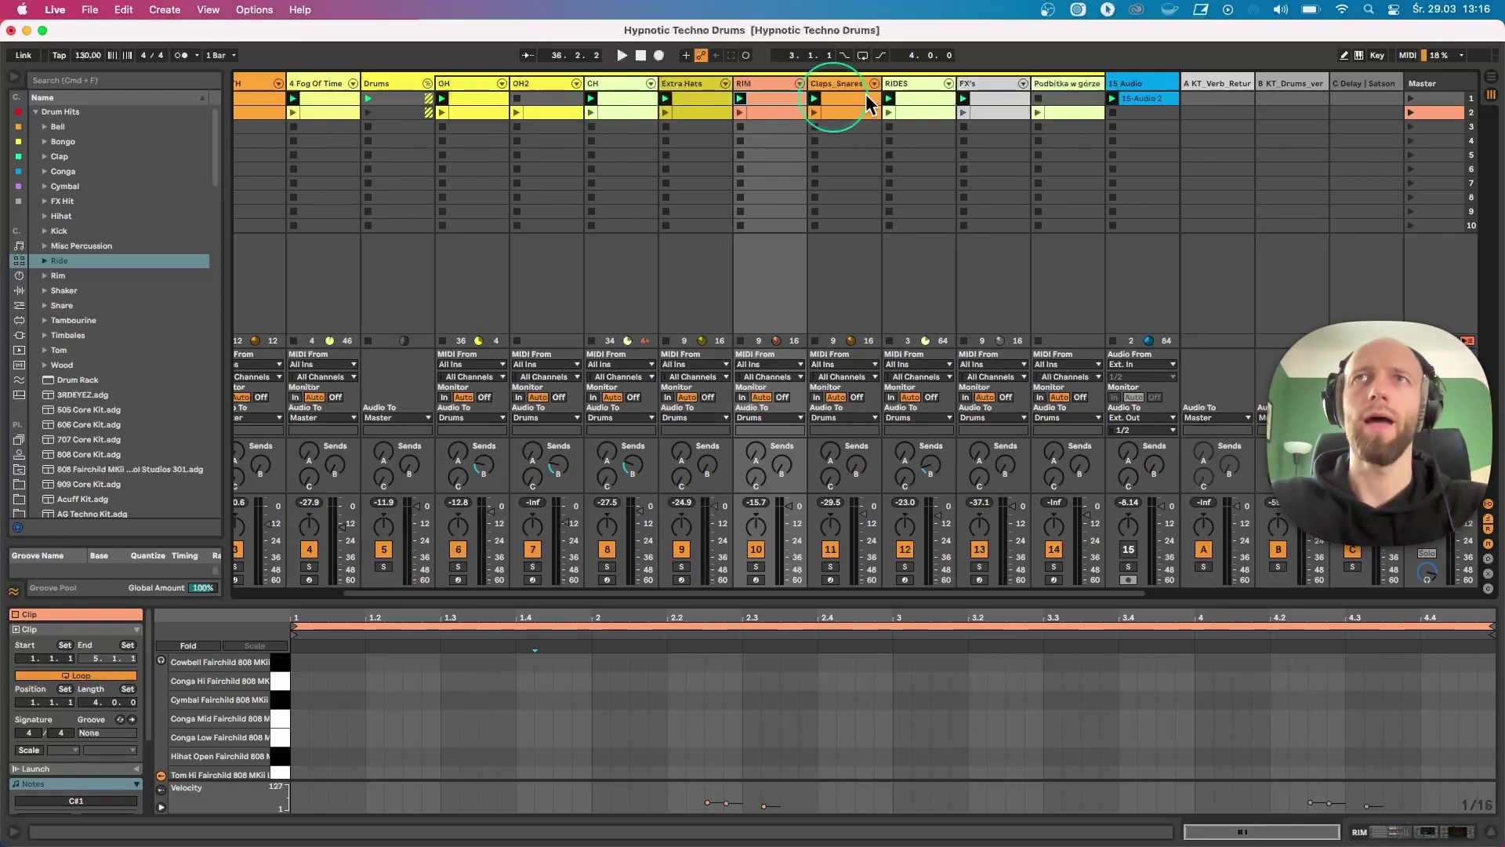
left_click(1112, 100)
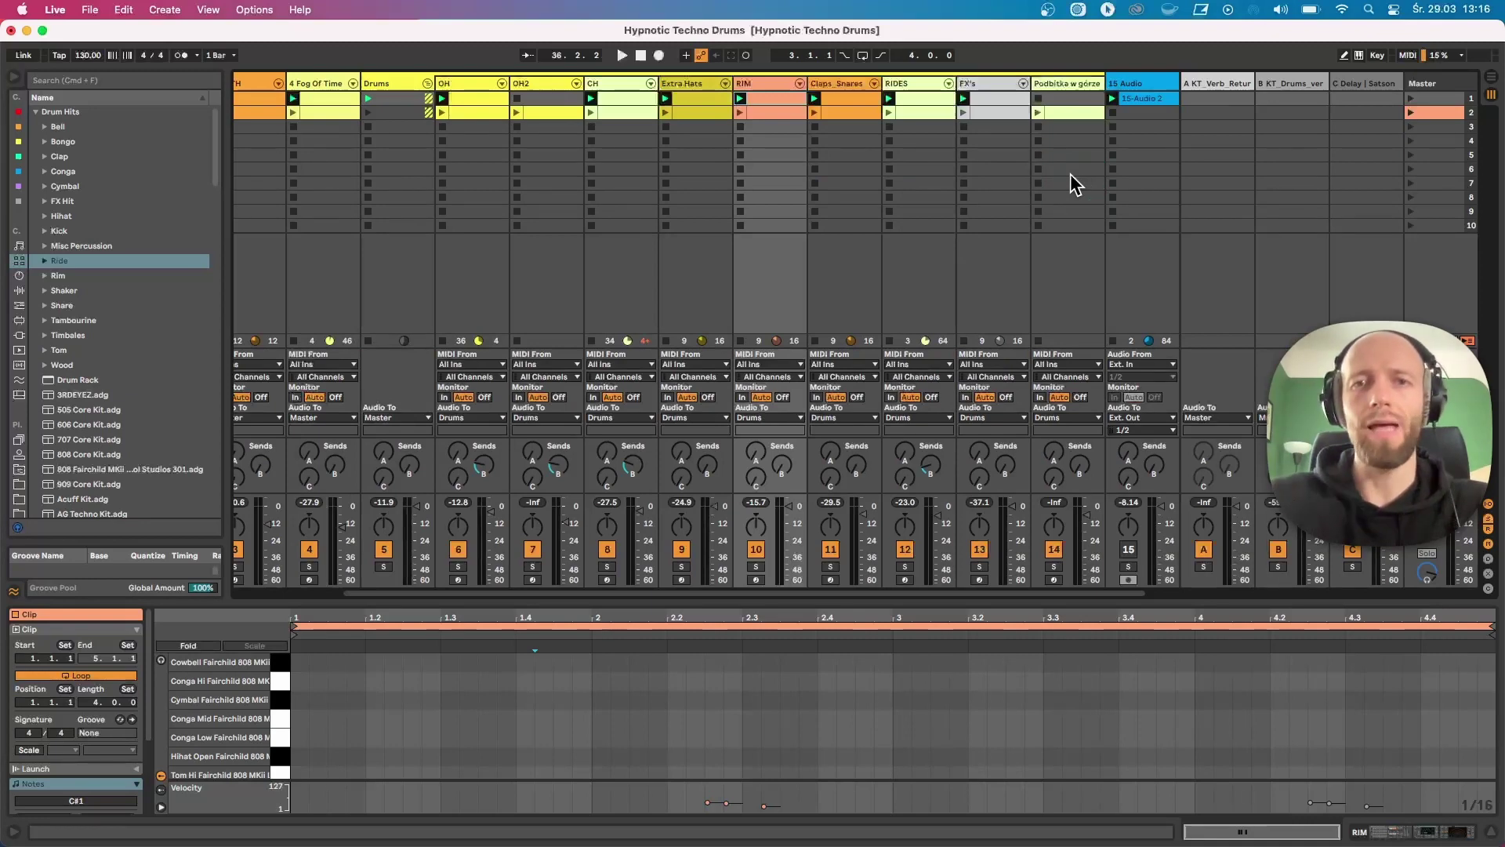
- Launch scene 1 and hide the return tracks so that every track fits in the session
left_click(1412, 98)
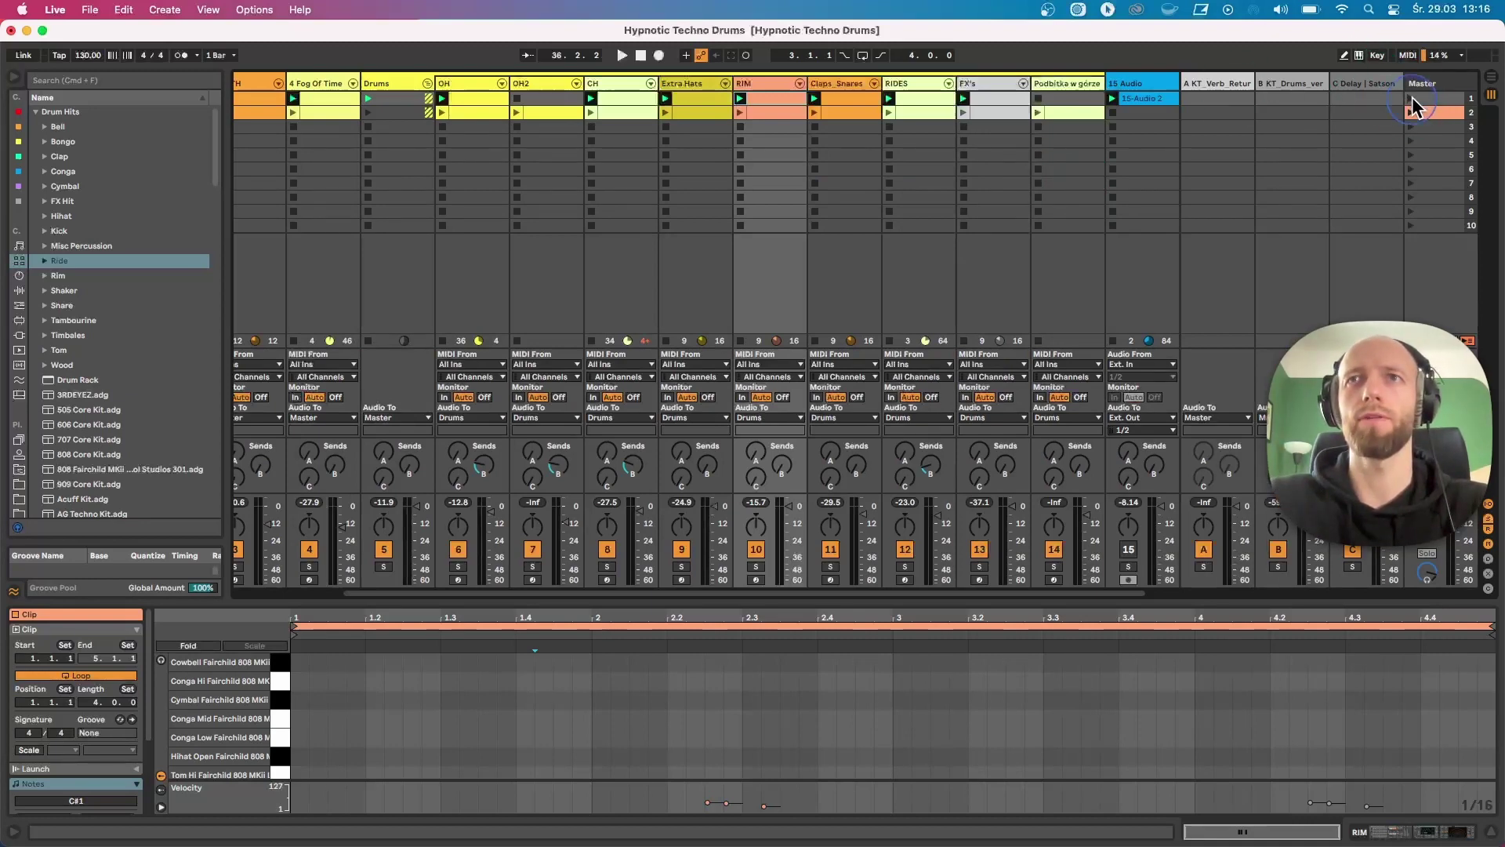
scroll(1059, 210, "left", 1)
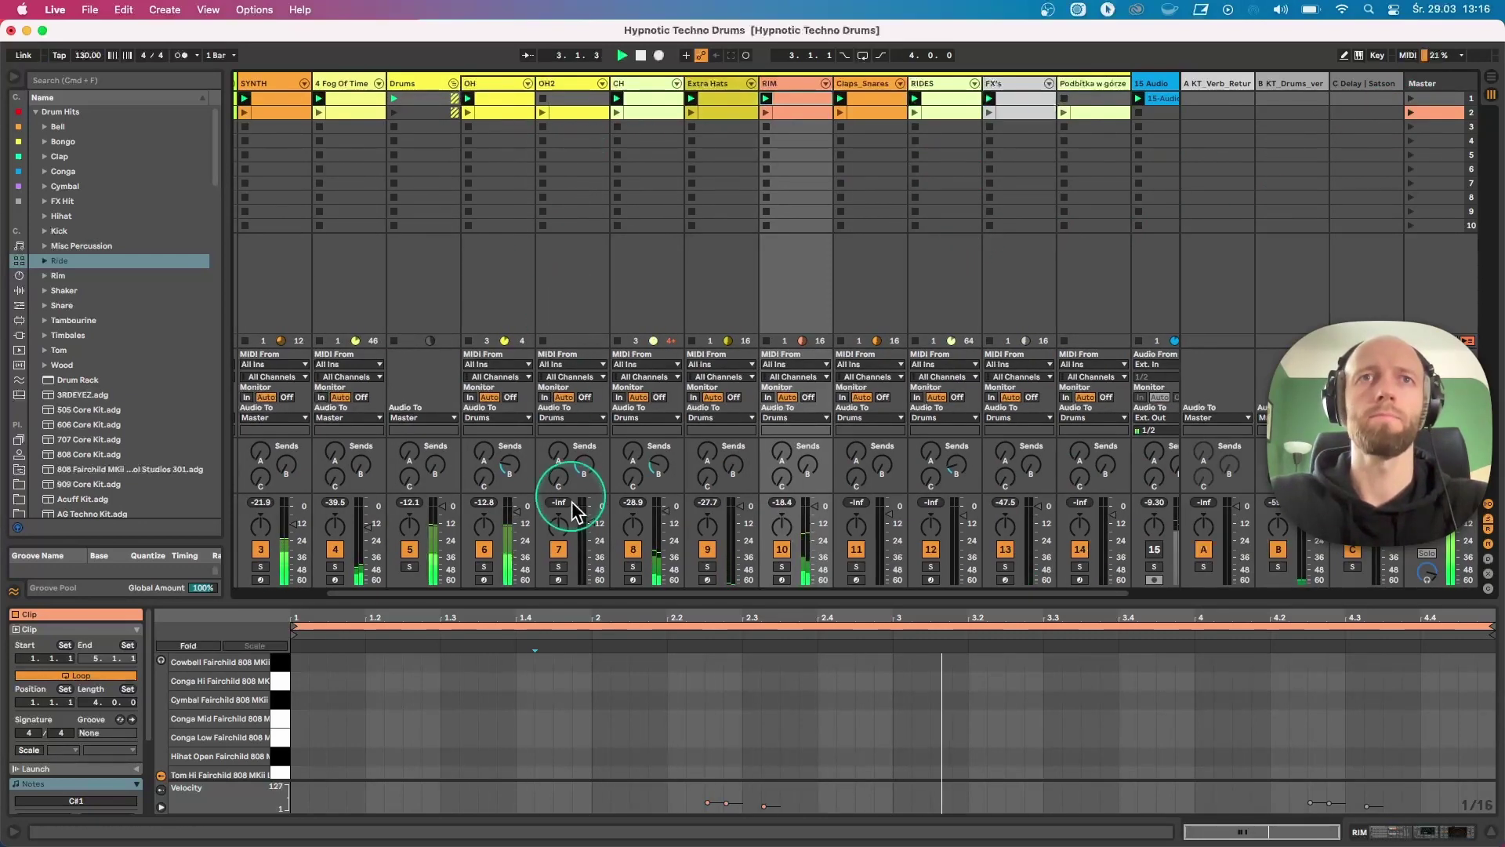
left_click(1489, 530)
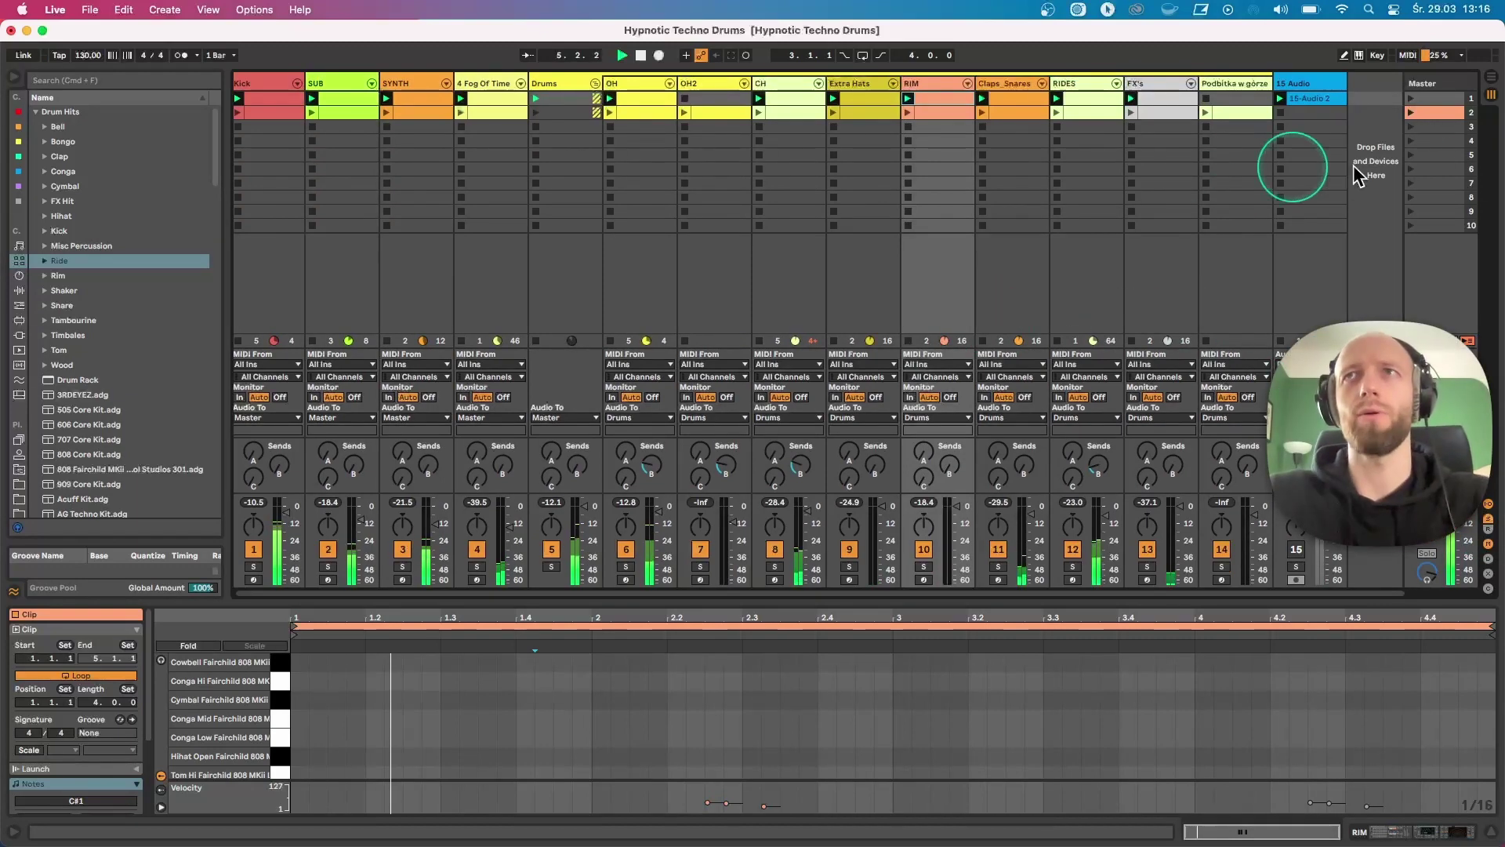
- Open the OH2 clip in scene 2 and switch playback between scenes 2 and 1, ending on scene 2
left_click(704, 115)
left_click(1411, 113)
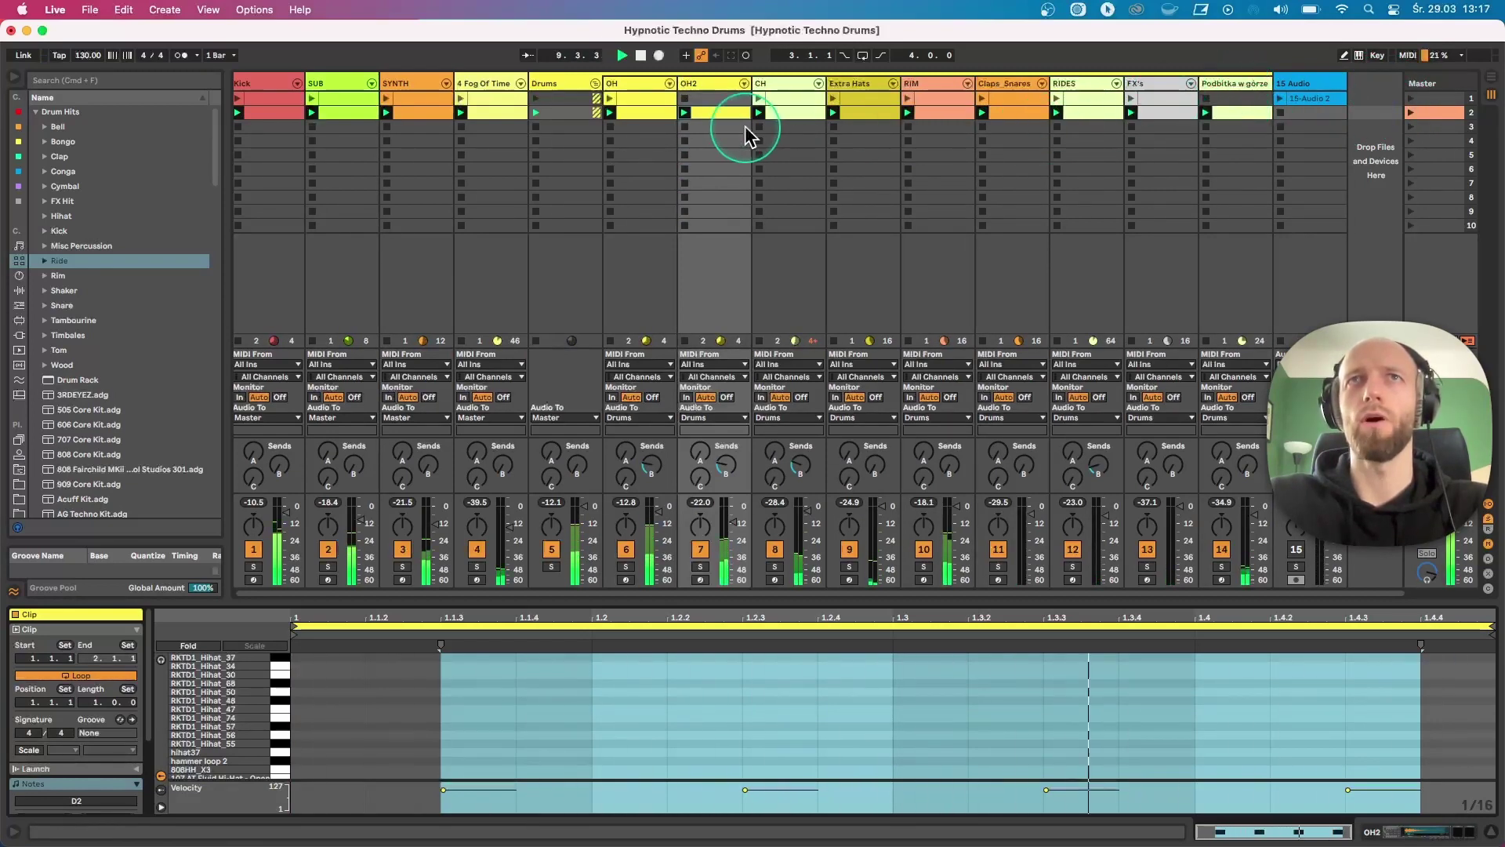
left_click(1411, 101)
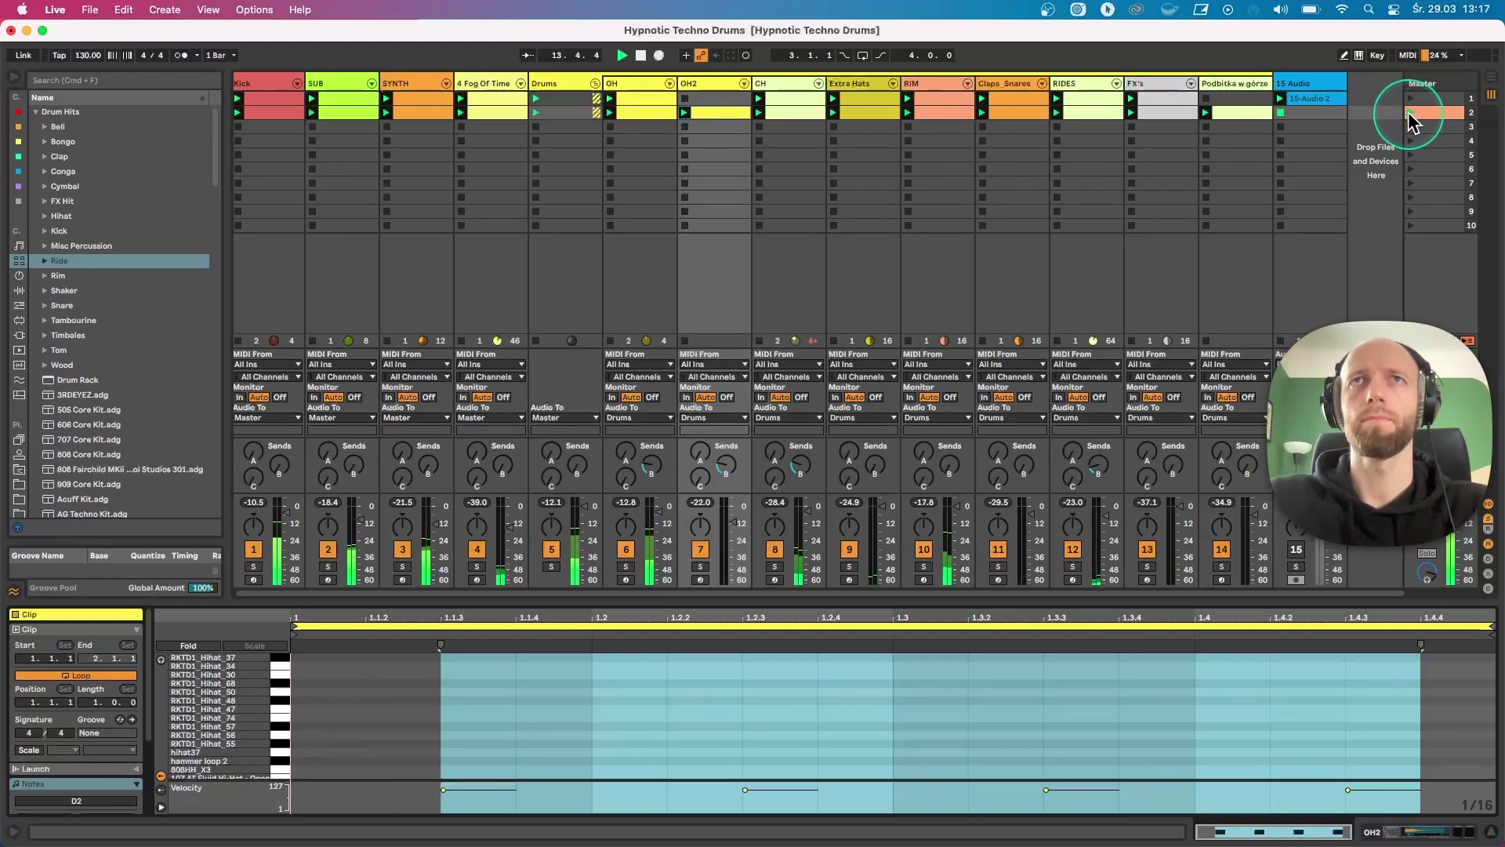
- Solo the OH2 track and show its device chain with the HAts Rack
left_click(708, 100)
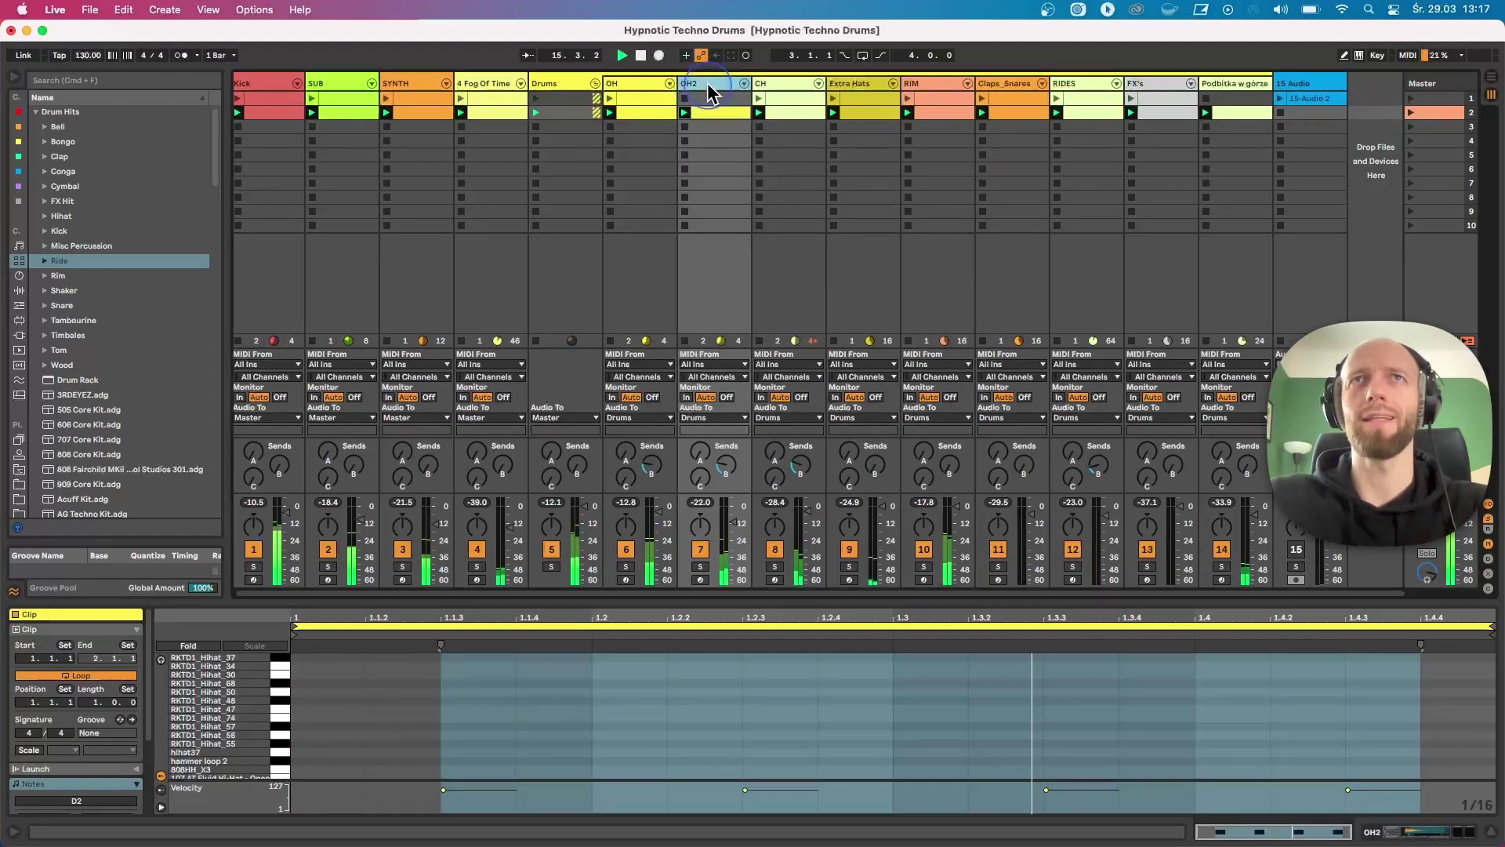
left_click(627, 566)
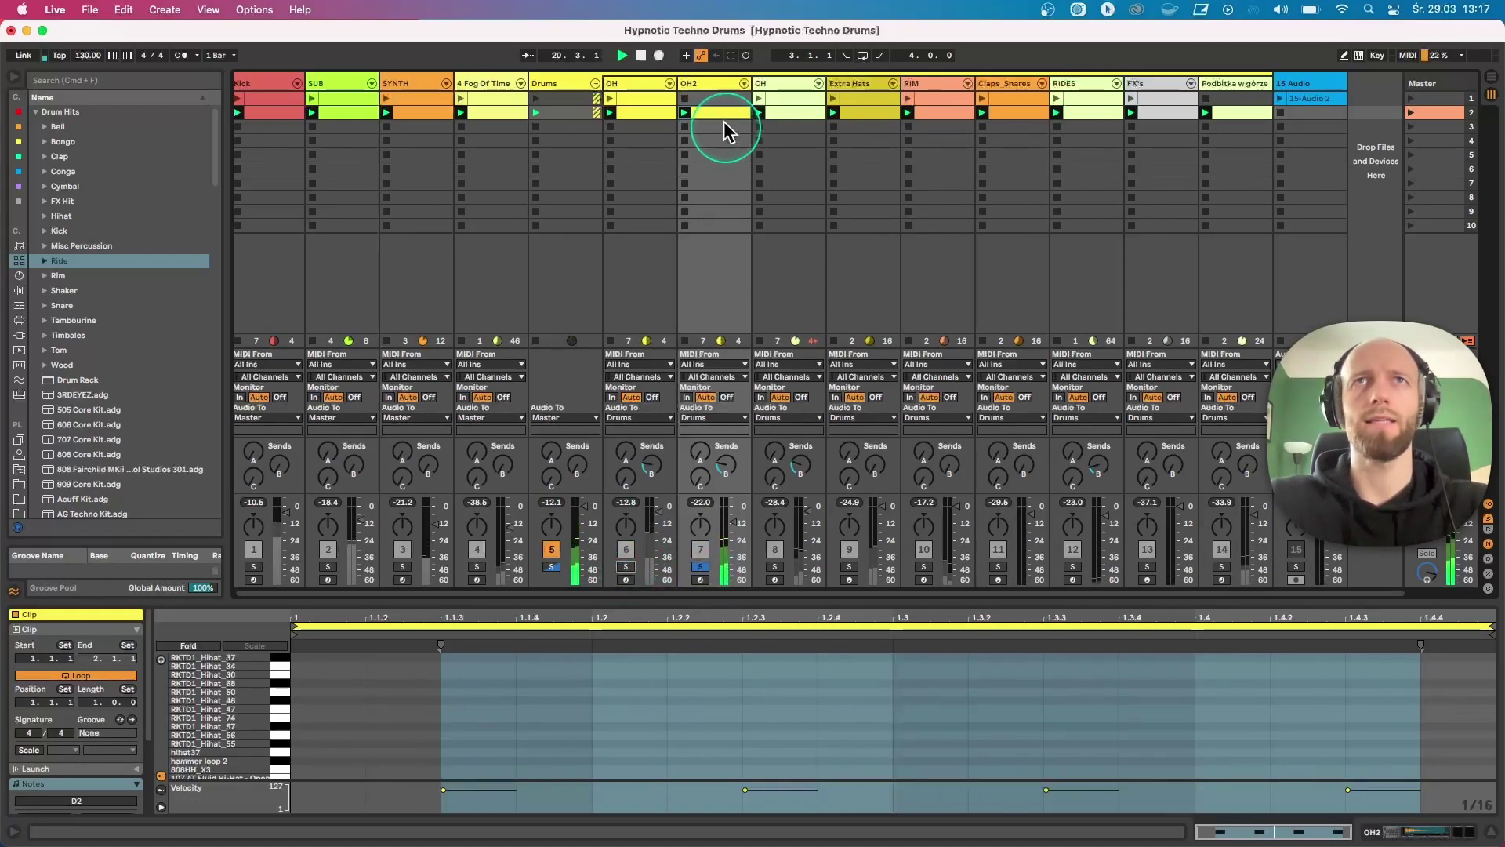
left_click(711, 83)
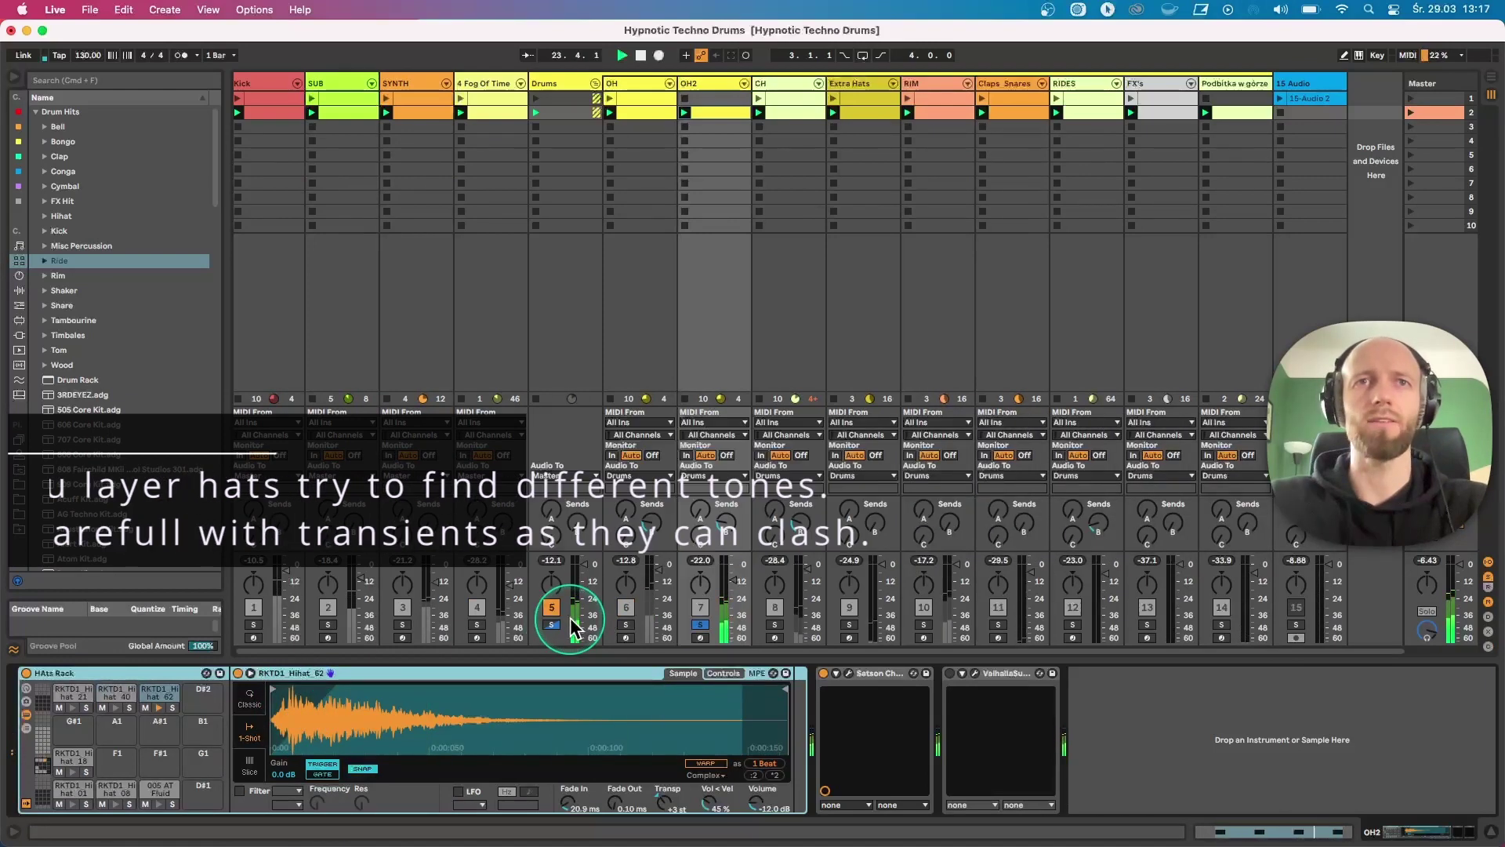
- Solo the OH track alongside OH2 and toggle OH2's solo to compare the layered open hats
left_click(627, 625)
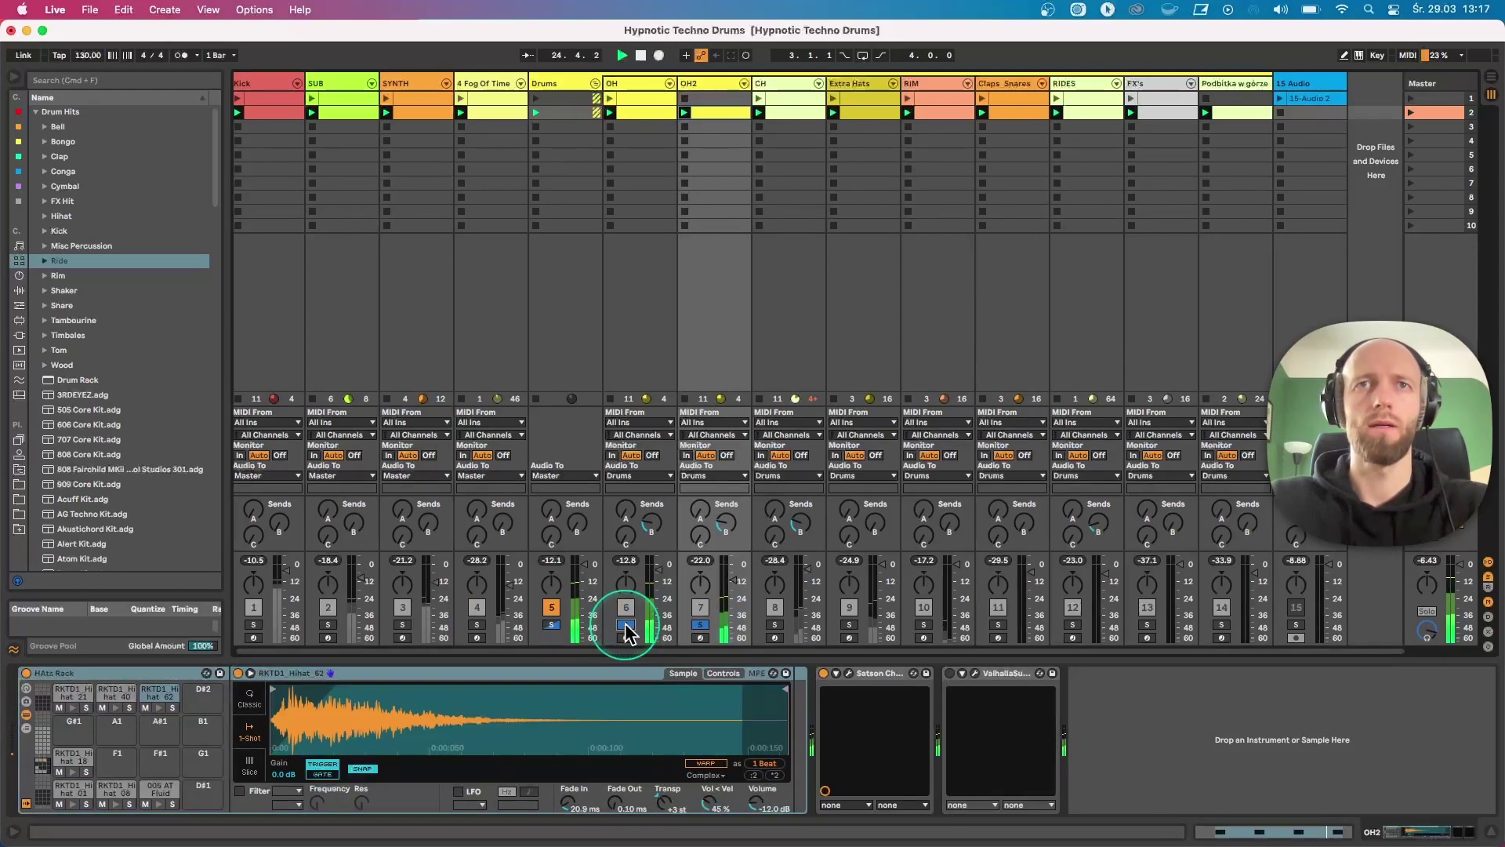
left_click(700, 625)
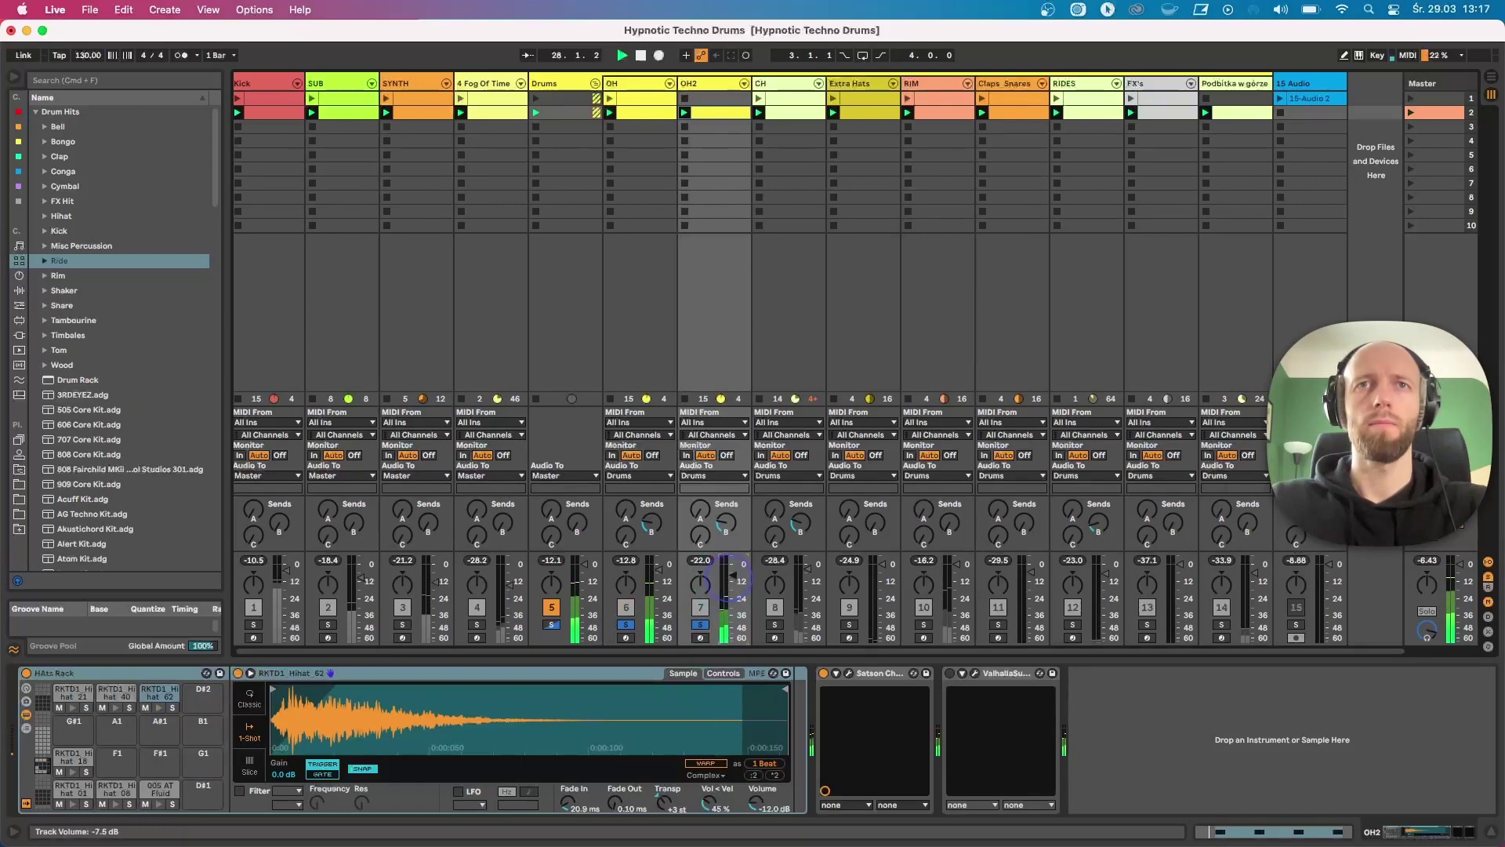
left_click(701, 625)
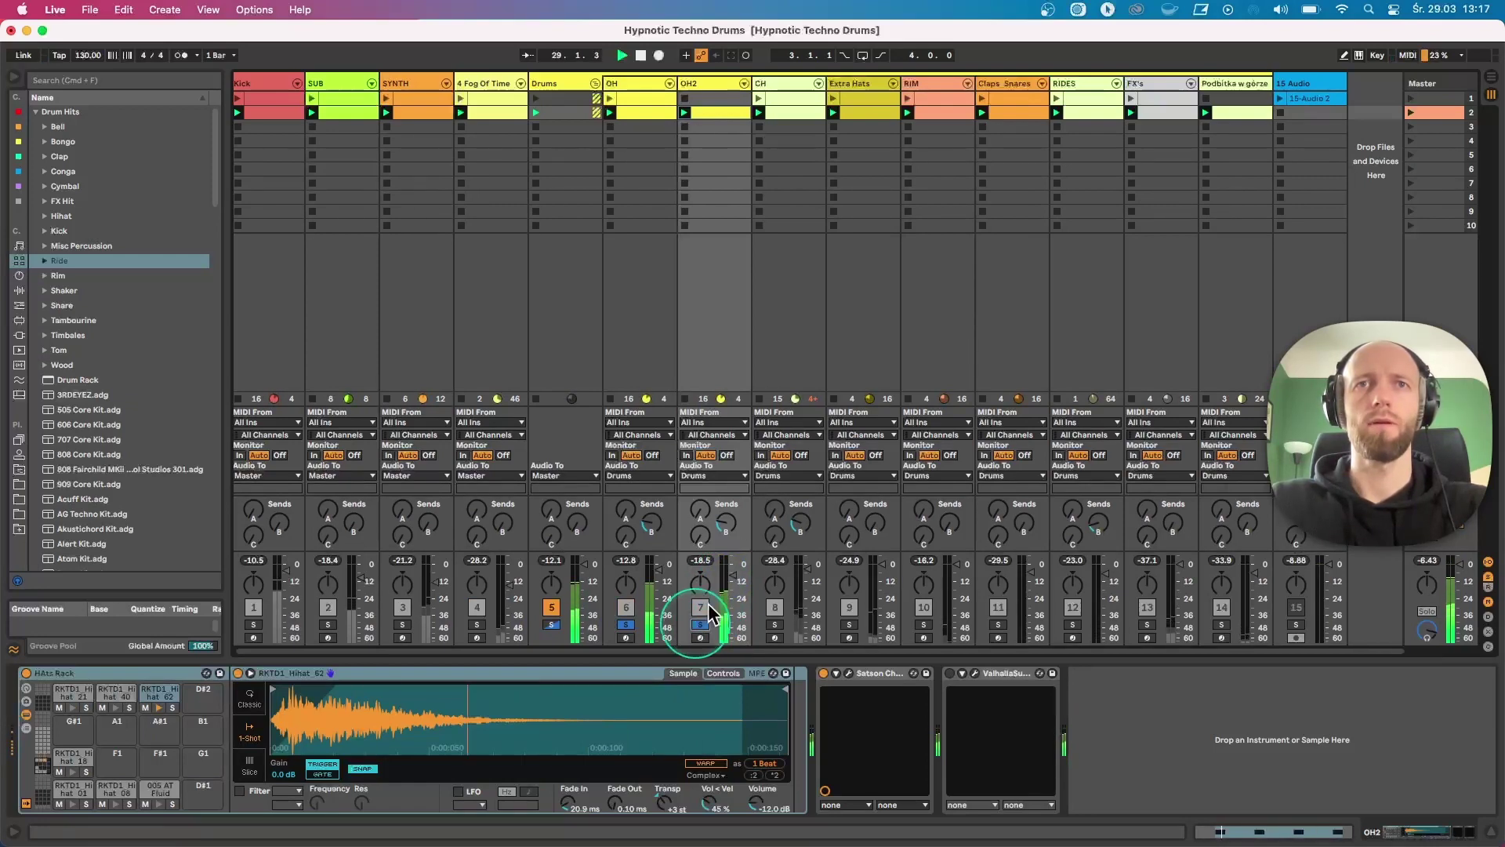
- Launch scene 1 and clear the solos on the open hat tracks to hear the full groove
left_click(1412, 101)
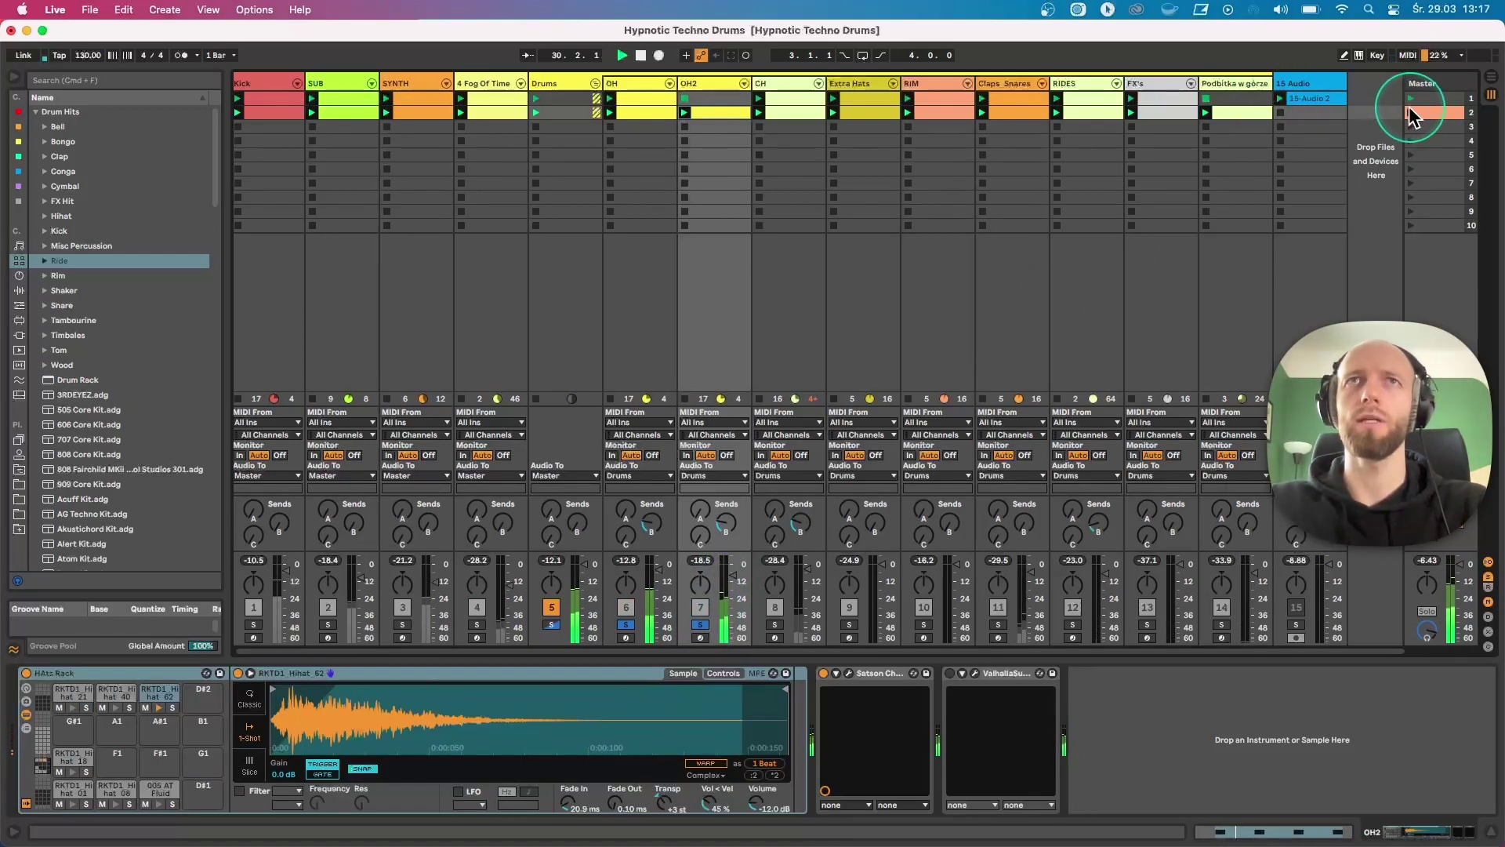
left_click(627, 626)
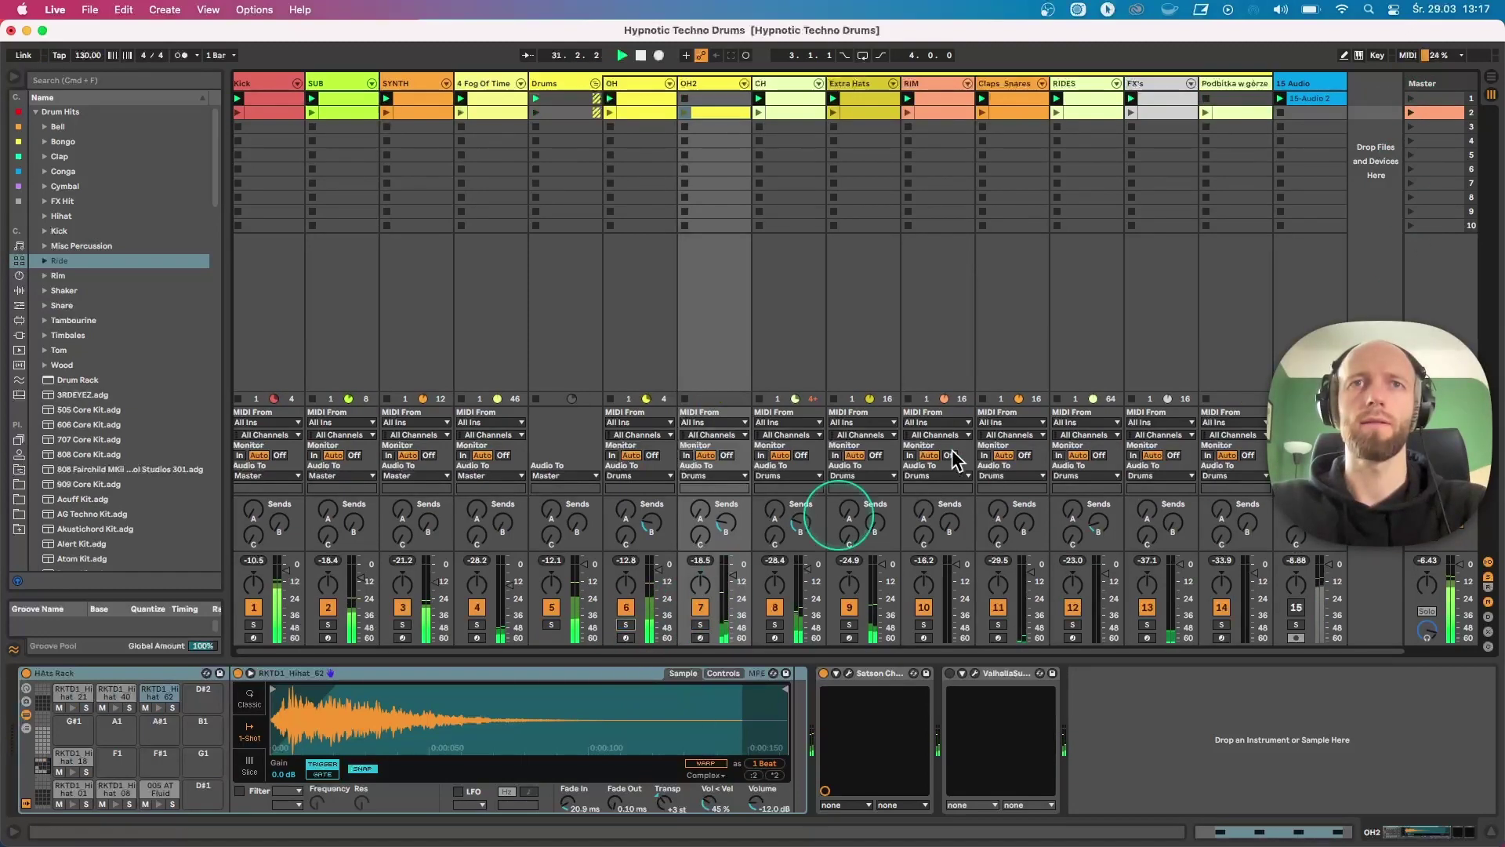
- Open the scene 2 clip of the Podbitka w górze track, show the track's Analog device chain, and launch scene 2
left_click(1236, 114)
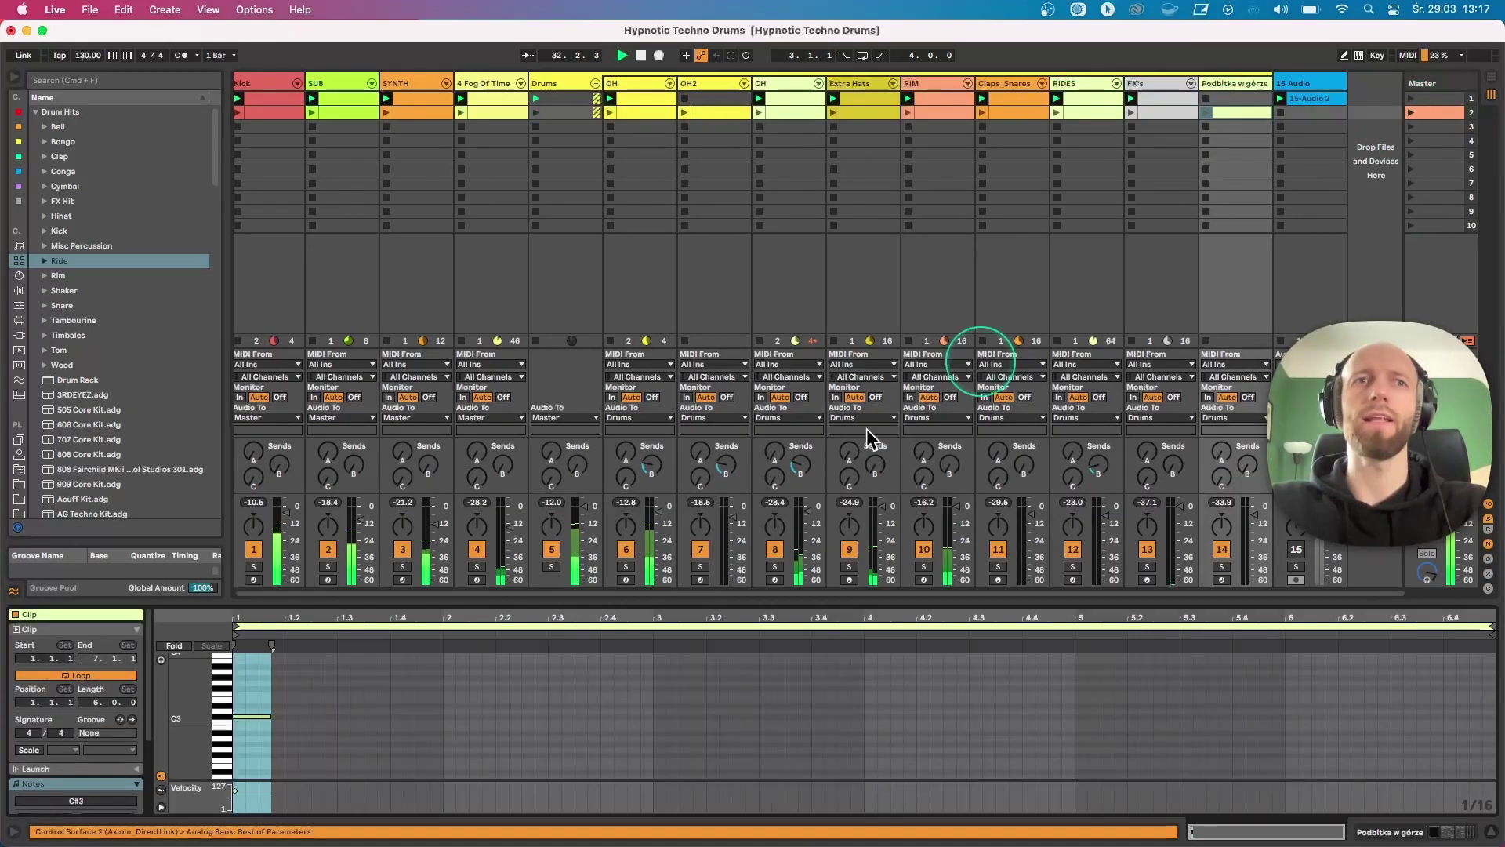
left_click(1233, 83)
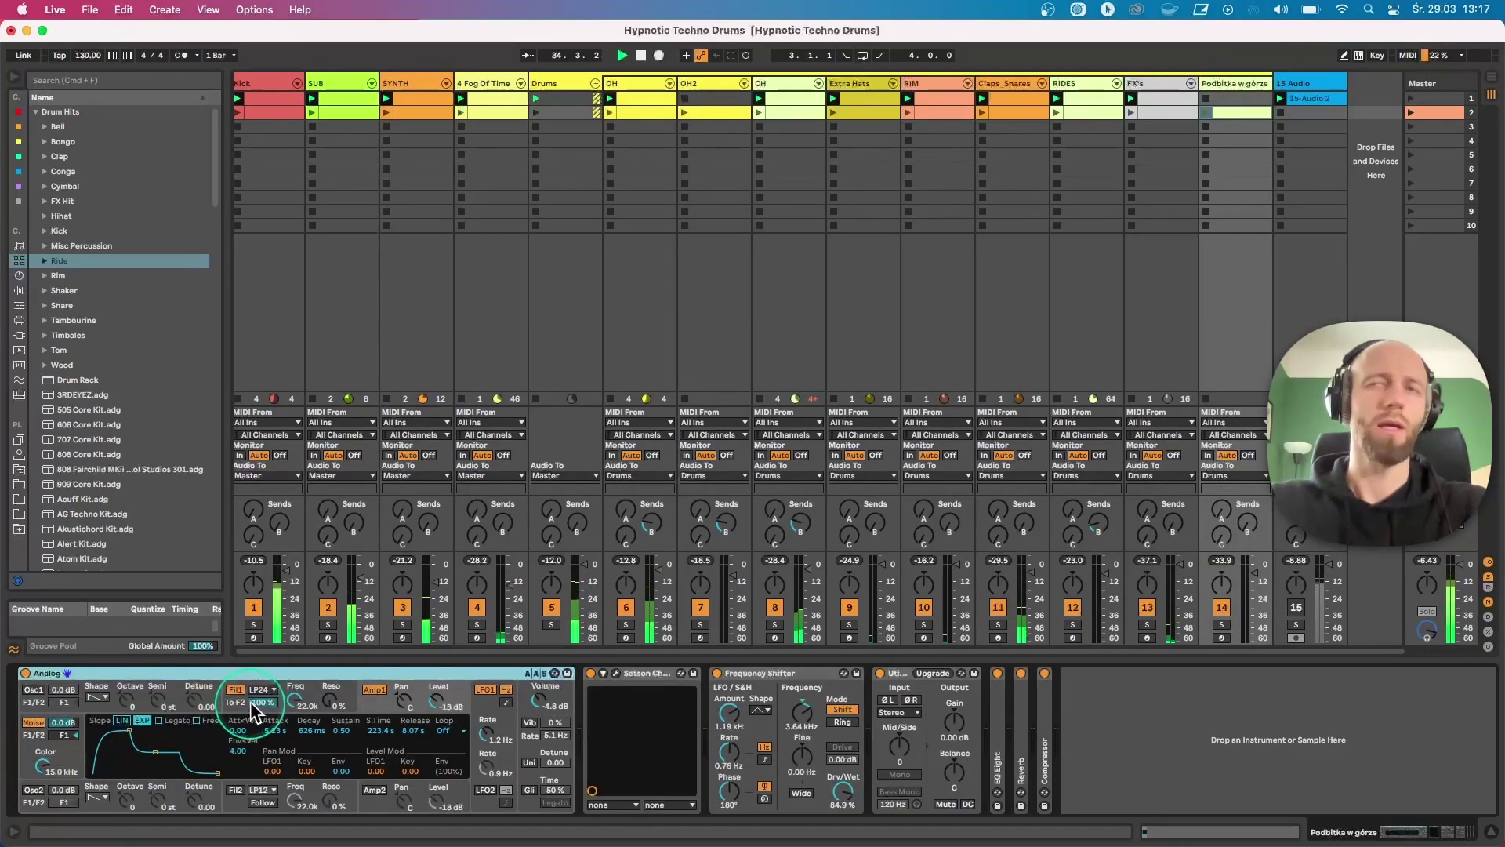
left_click(1079, 276)
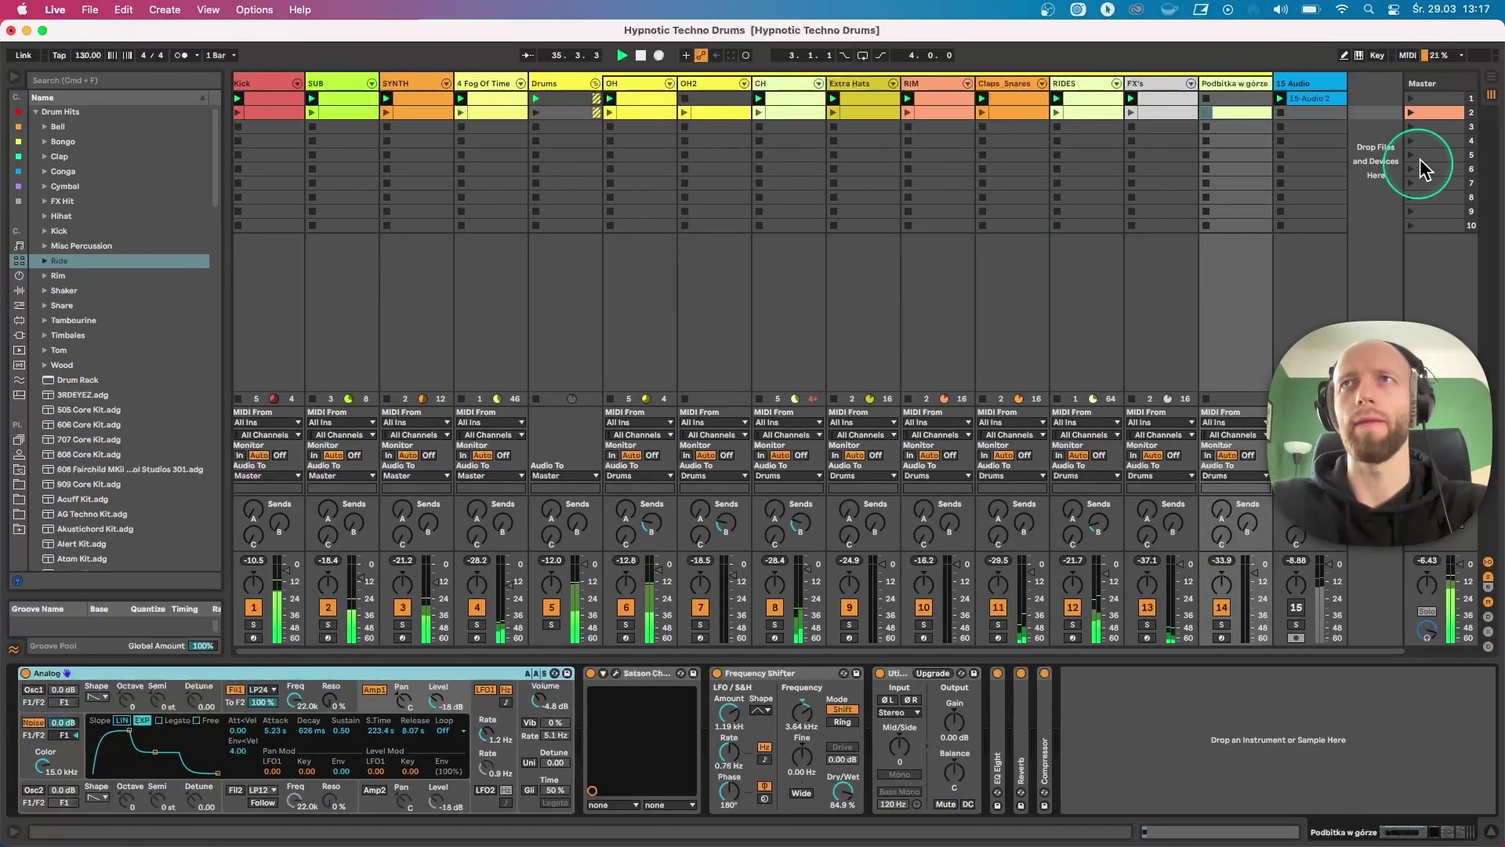
left_click(1411, 113)
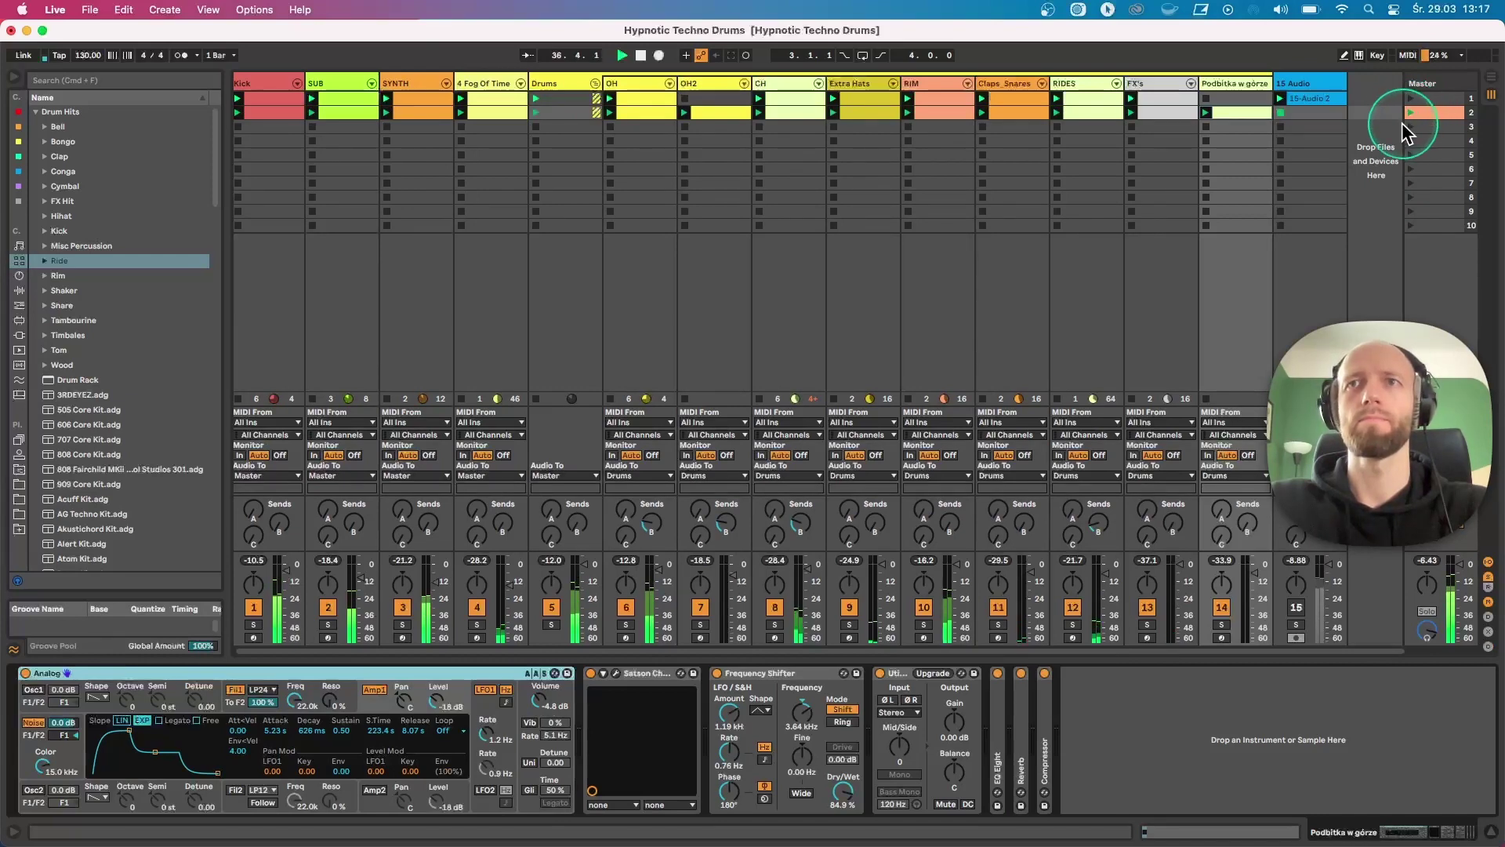